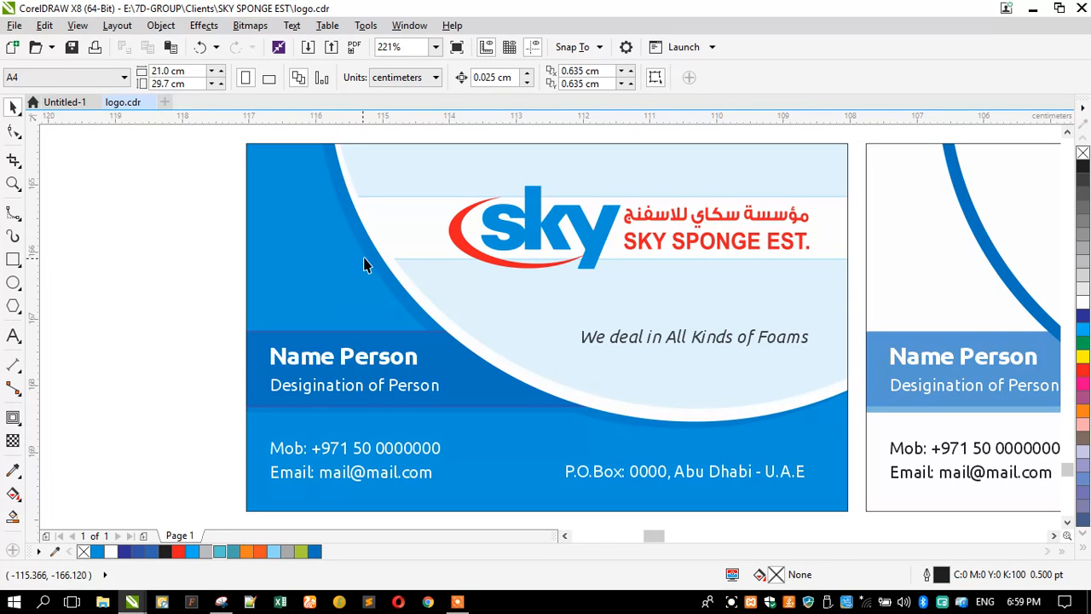
Step: Move both sample business cards to the right, away from the receipt voucher page
{"action": "scroll", "coordinate": [656, 252], "scroll_direction": "down", "scroll_amount": 4}
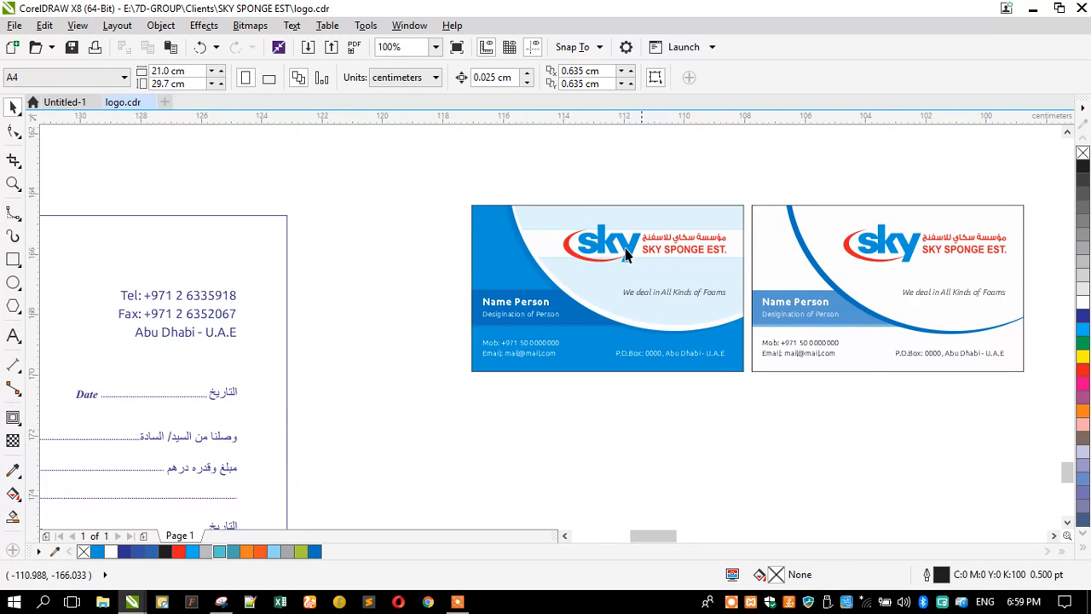
{"action": "left_click_drag", "start_coordinate": [451, 189], "coordinate": [969, 378]}
{"action": "scroll", "coordinate": [589, 316], "scroll_direction": "down", "scroll_amount": 2}
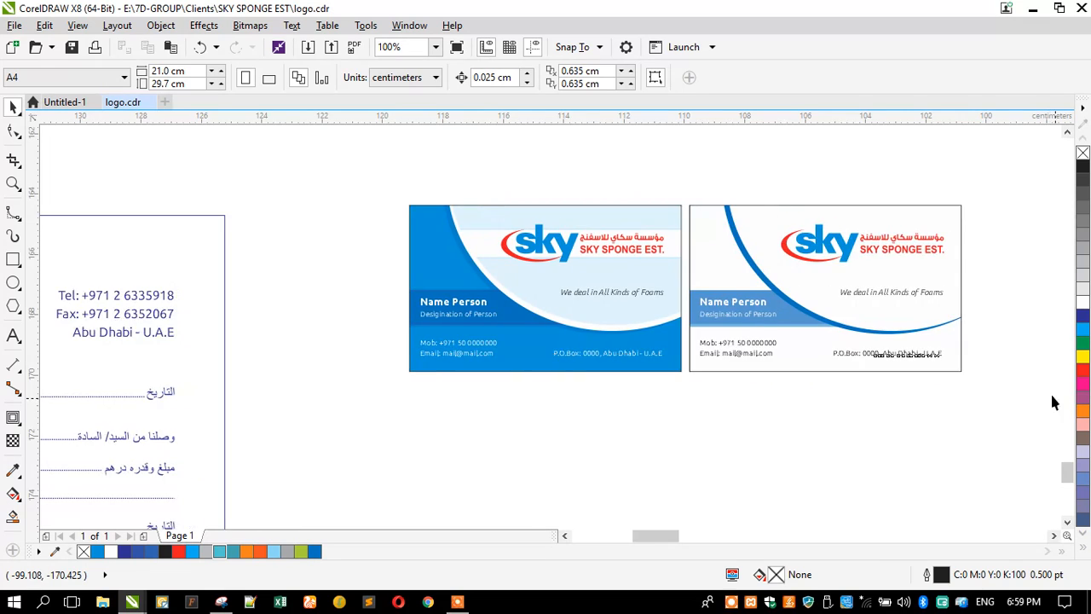
{"action": "left_click_drag", "start_coordinate": [589, 315], "coordinate": [879, 253]}
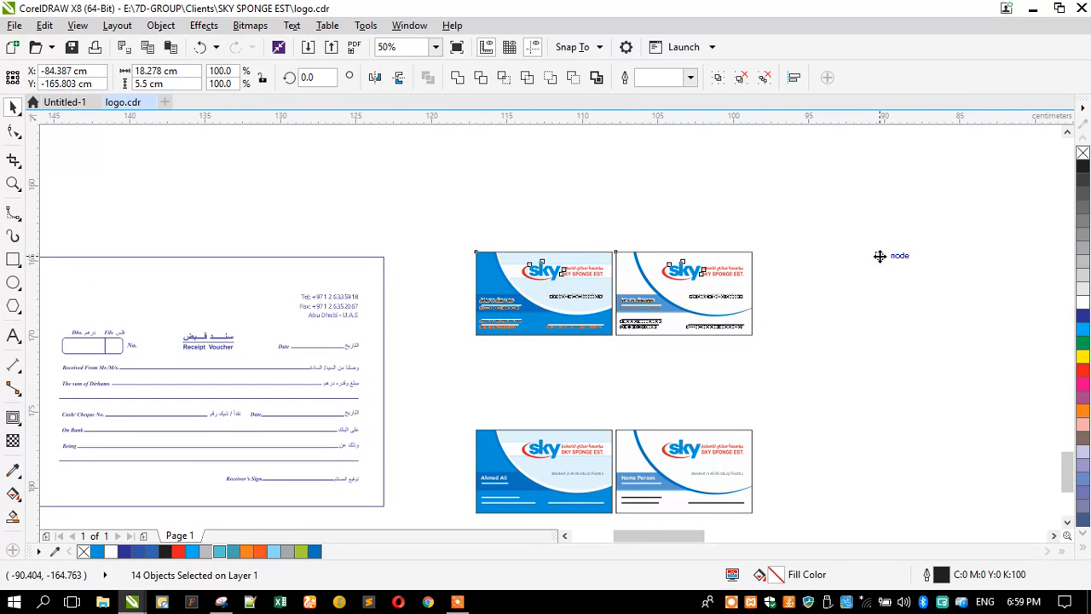
{"action": "left_click", "coordinate": [753, 241]}
Step: Zoom in on the blue SKY SPONGE business card
{"action": "scroll", "coordinate": [948, 255], "scroll_direction": "up", "scroll_amount": 2}
{"action": "left_click", "coordinate": [13, 184]}
{"action": "left_click_drag", "start_coordinate": [339, 203], "coordinate": [988, 397]}
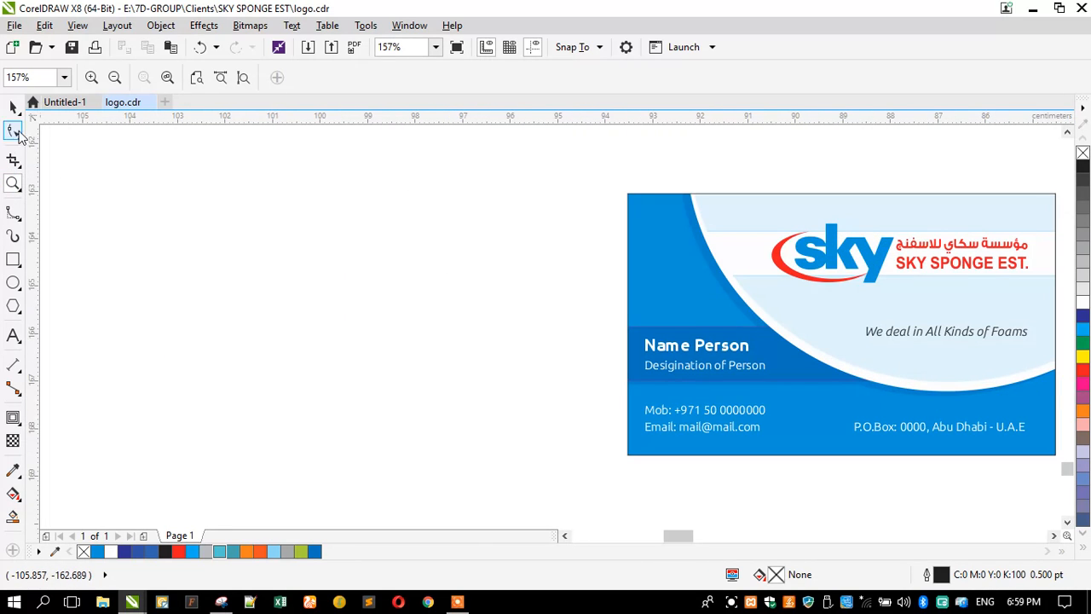
Step: Draw a 9.0 × 5.5 cm rectangle matching the card, move it left, and give it a black hairline outline
{"action": "left_click", "coordinate": [13, 107]}
{"action": "left_click", "coordinate": [12, 259]}
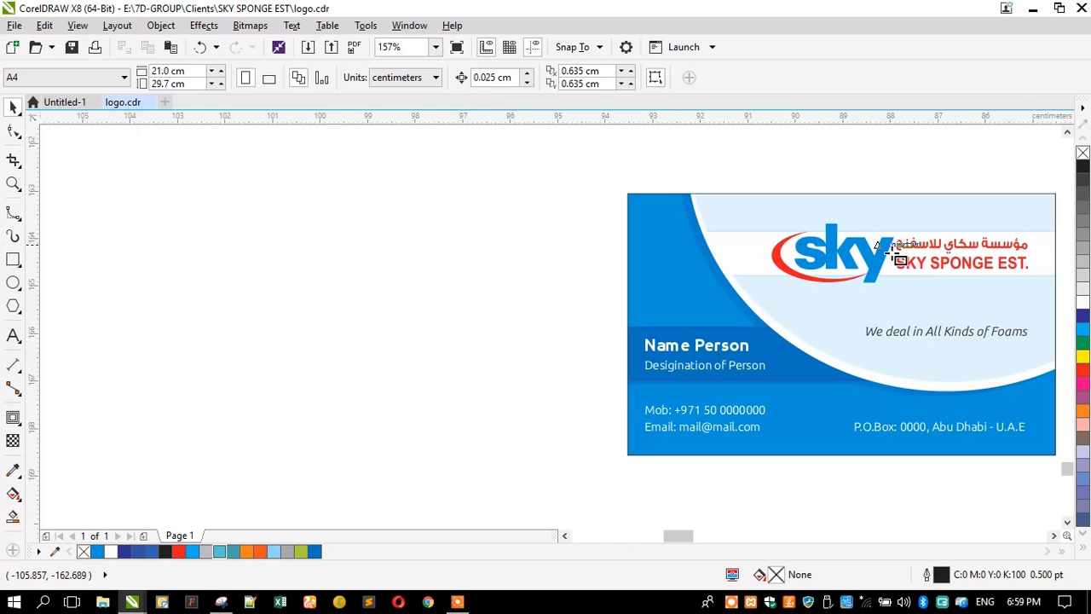
{"action": "left_click_drag", "start_coordinate": [1053, 199], "coordinate": [628, 458]}
{"action": "left_click", "coordinate": [13, 107]}
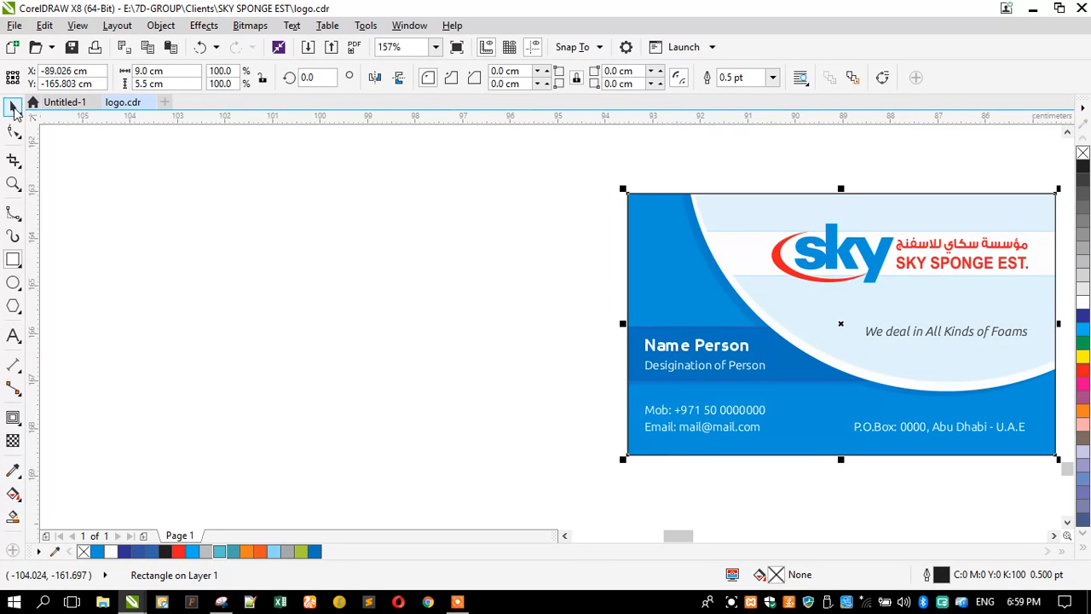
{"action": "left_click_drag", "start_coordinate": [764, 223], "coordinate": [280, 195]}
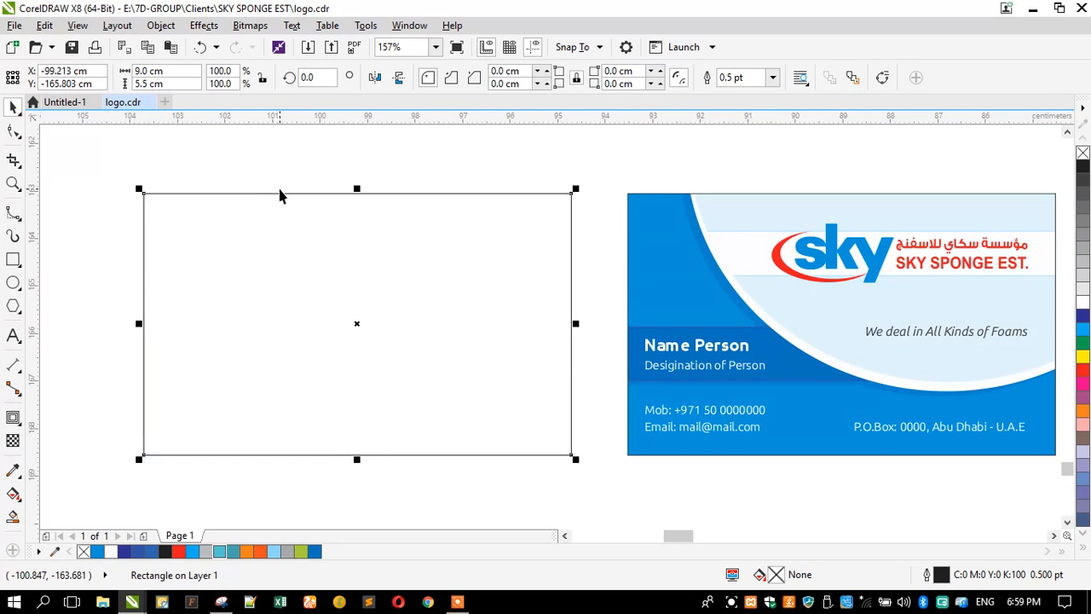
{"action": "right_click", "coordinate": [1083, 152]}
{"action": "right_click", "coordinate": [1083, 166]}
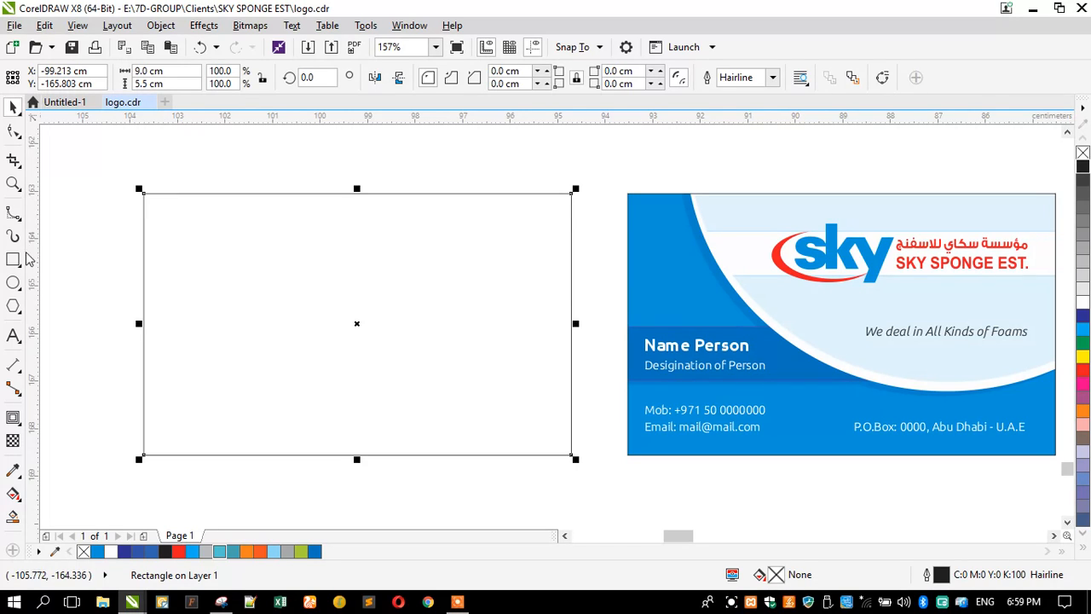
Step: Apply a one-step inside contour and break it apart, leaving a 0.35 cm-inset inner rectangle
{"action": "left_click", "coordinate": [12, 416]}
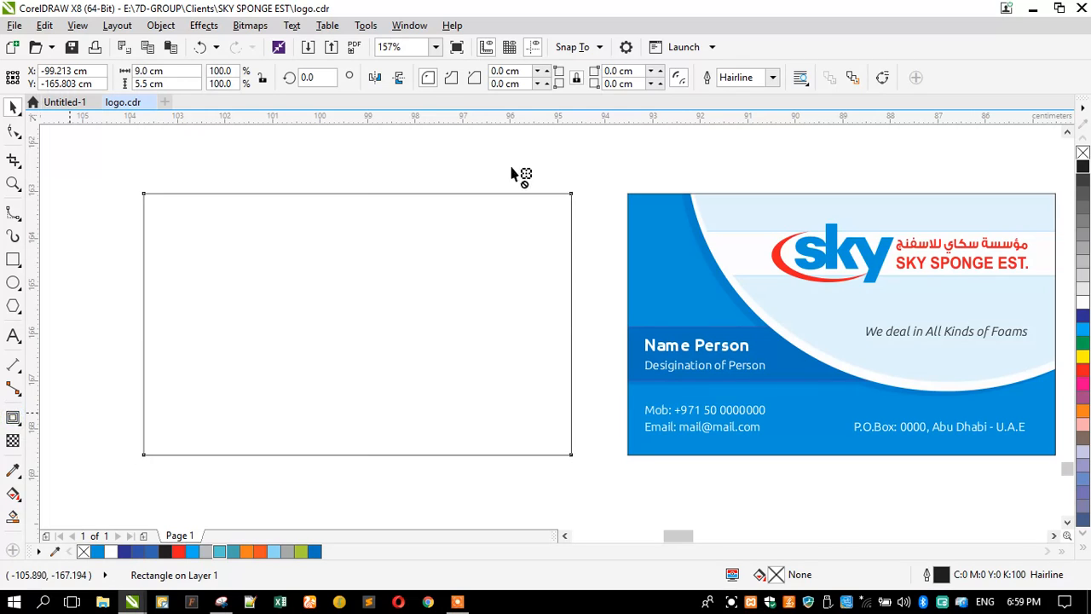
{"action": "left_click", "coordinate": [469, 73]}
{"action": "left_click", "coordinate": [472, 83]}
{"action": "left_click", "coordinate": [14, 105]}
{"action": "left_click", "coordinate": [160, 26]}
{"action": "left_click", "coordinate": [167, 264]}
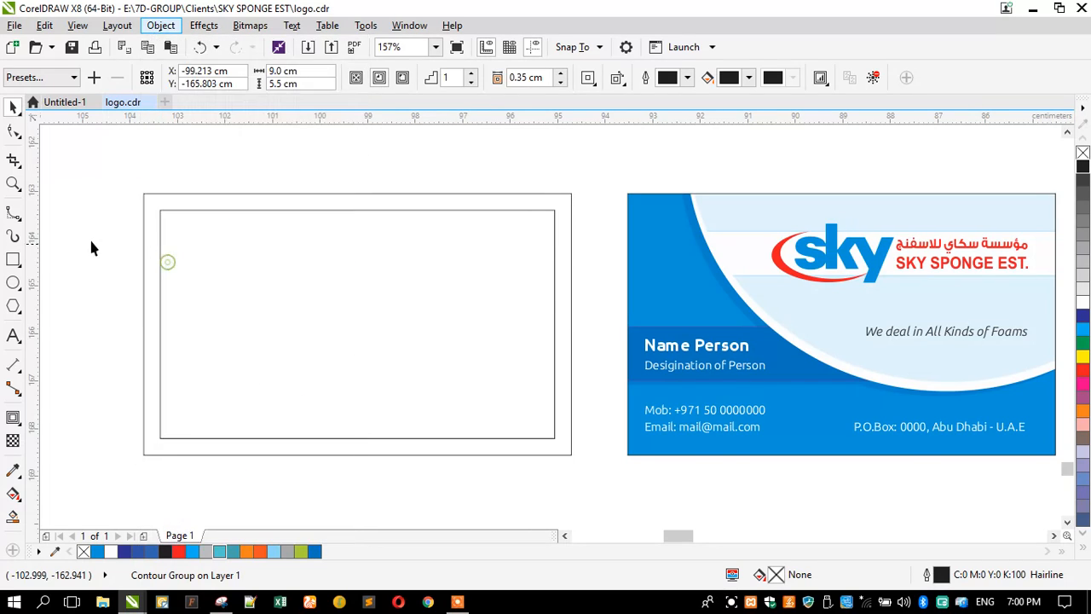
{"action": "left_click", "coordinate": [144, 242]}
{"action": "left_click", "coordinate": [165, 248]}
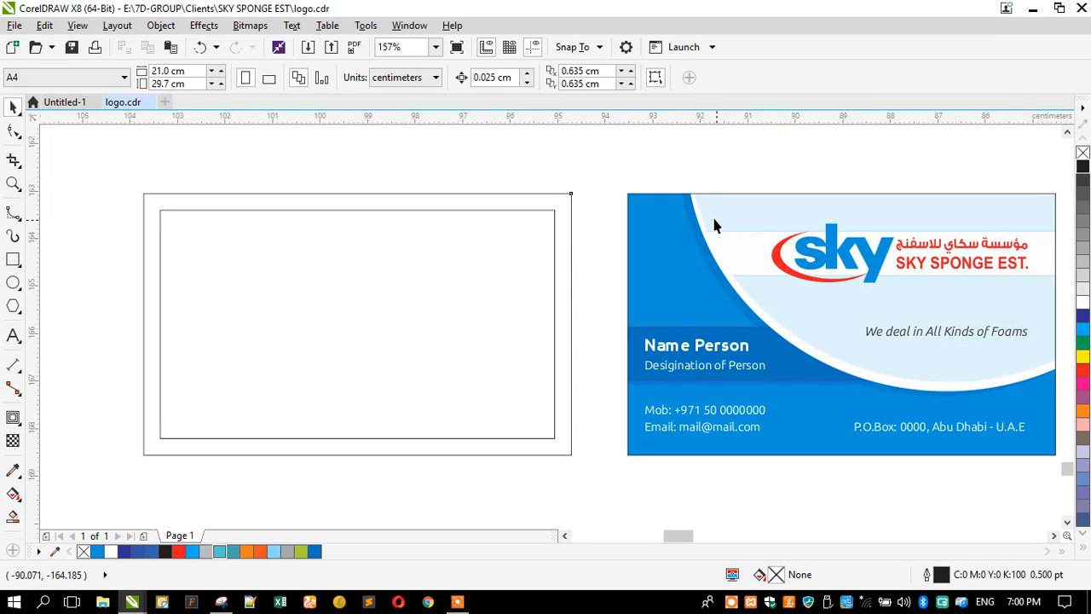
{"action": "left_click", "coordinate": [12, 184]}
{"action": "left_click_drag", "start_coordinate": [667, 178], "coordinate": [986, 414]}
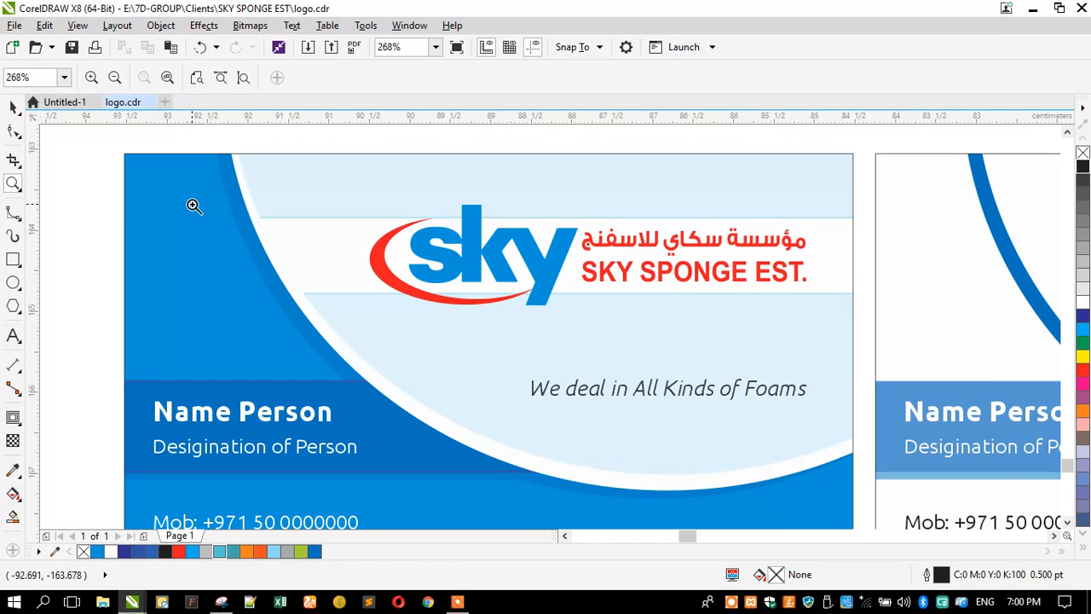
{"action": "scroll", "coordinate": [356, 182], "scroll_direction": "down", "scroll_amount": 3}
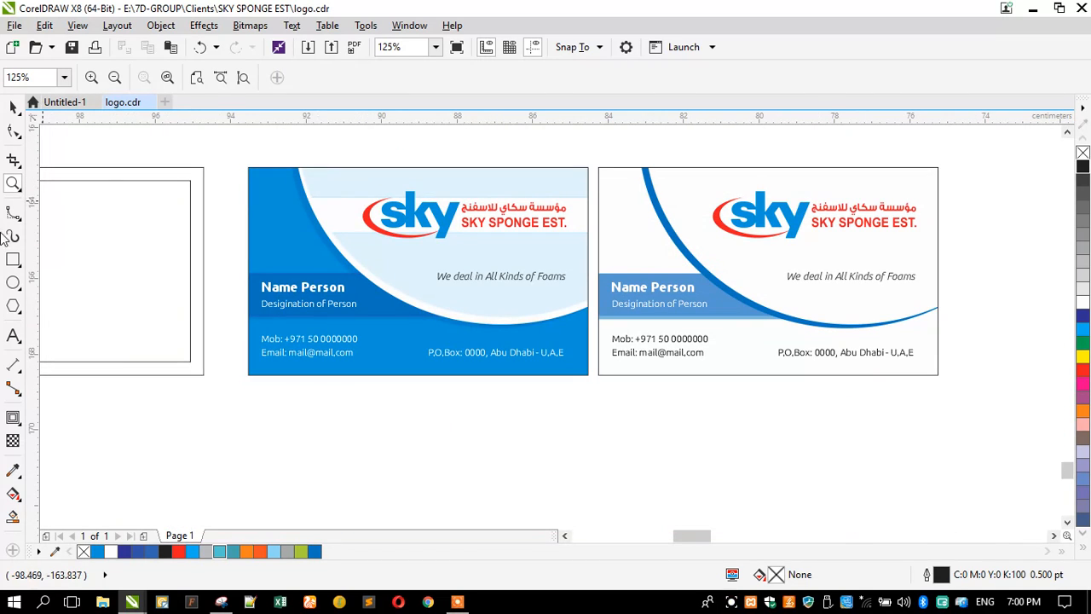
{"action": "left_click", "coordinate": [13, 282]}
Step: Draw a large ellipse over the blue card and move it roughly onto the card's curve
{"action": "left_click_drag", "start_coordinate": [300, 128], "coordinate": [642, 419]}
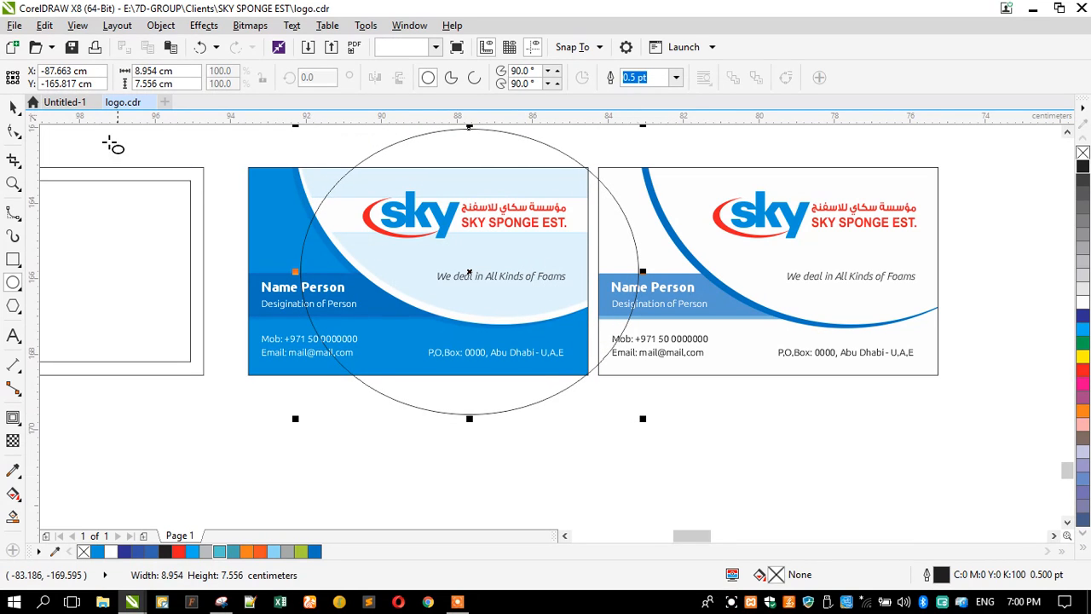
{"action": "left_click", "coordinate": [14, 107]}
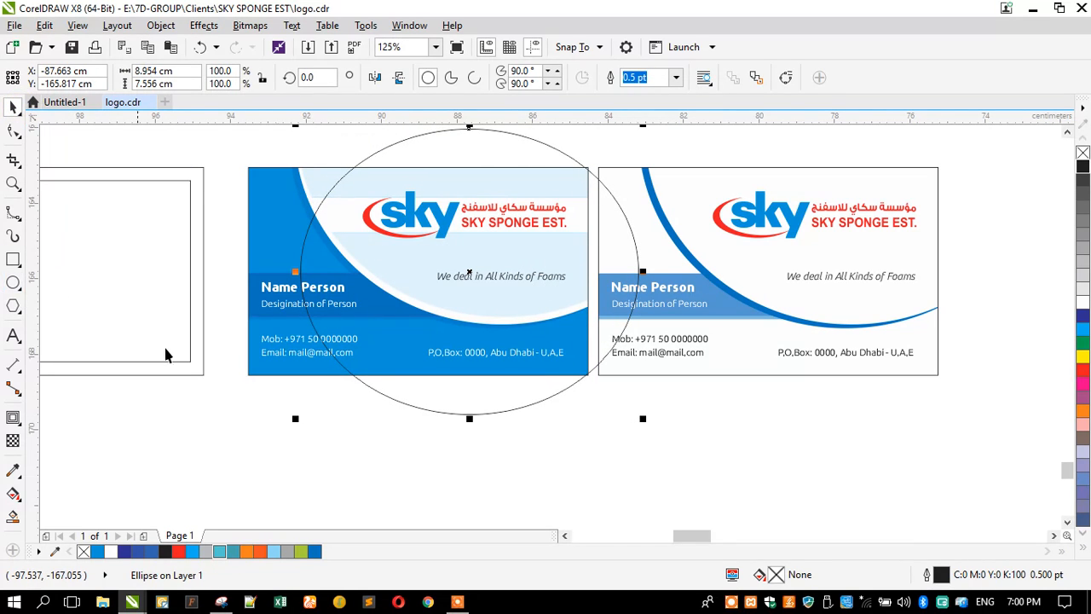
{"action": "left_click_drag", "start_coordinate": [291, 421], "coordinate": [255, 451]}
{"action": "left_click_drag", "start_coordinate": [369, 426], "coordinate": [417, 305]}
Step: Fine-tune the ellipse to 10.8 × 9.477 cm so its left edge follows the curved edge
{"action": "scroll", "coordinate": [418, 305], "scroll_direction": "down", "scroll_amount": 1}
{"action": "scroll", "coordinate": [408, 148], "scroll_direction": "up", "scroll_amount": 1}
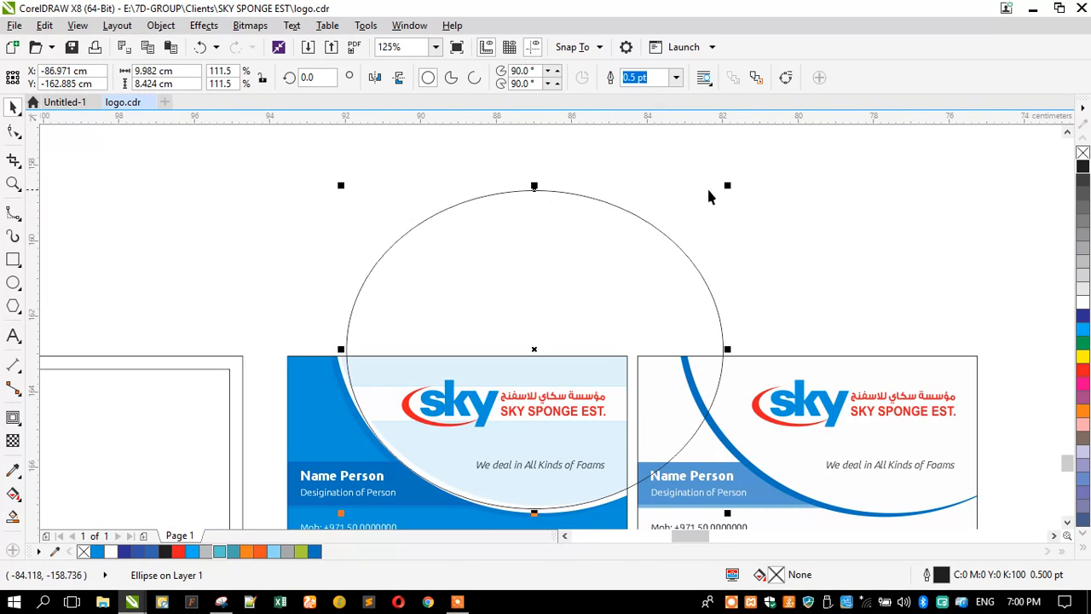
{"action": "left_click_drag", "start_coordinate": [730, 188], "coordinate": [754, 165]}
{"action": "left_click_drag", "start_coordinate": [521, 219], "coordinate": [508, 221]}
{"action": "left_click_drag", "start_coordinate": [563, 247], "coordinate": [565, 253]}
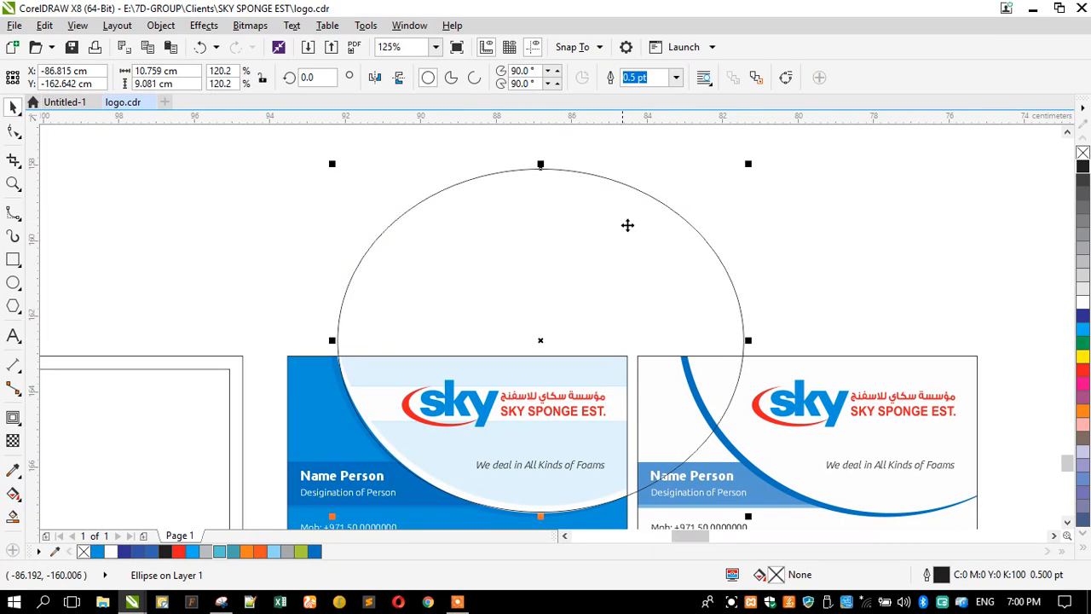
{"action": "left_click_drag", "start_coordinate": [541, 164], "coordinate": [540, 152]}
{"action": "left_click_drag", "start_coordinate": [331, 153], "coordinate": [327, 149]}
{"action": "scroll", "coordinate": [431, 233], "scroll_direction": "down", "scroll_amount": 2}
{"action": "scroll", "coordinate": [438, 252], "scroll_direction": "up", "scroll_amount": 2}
{"action": "left_click_drag", "start_coordinate": [438, 252], "coordinate": [438, 252]}
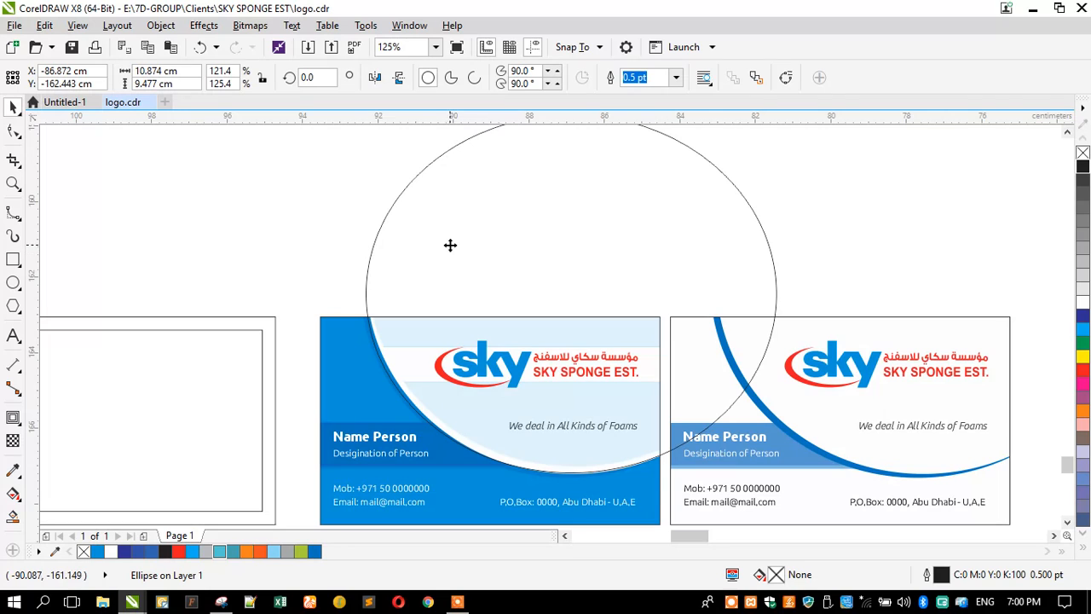
{"action": "scroll", "coordinate": [413, 359], "scroll_direction": "up", "scroll_amount": 2}
{"action": "left_click_drag", "start_coordinate": [319, 208], "coordinate": [326, 208]}
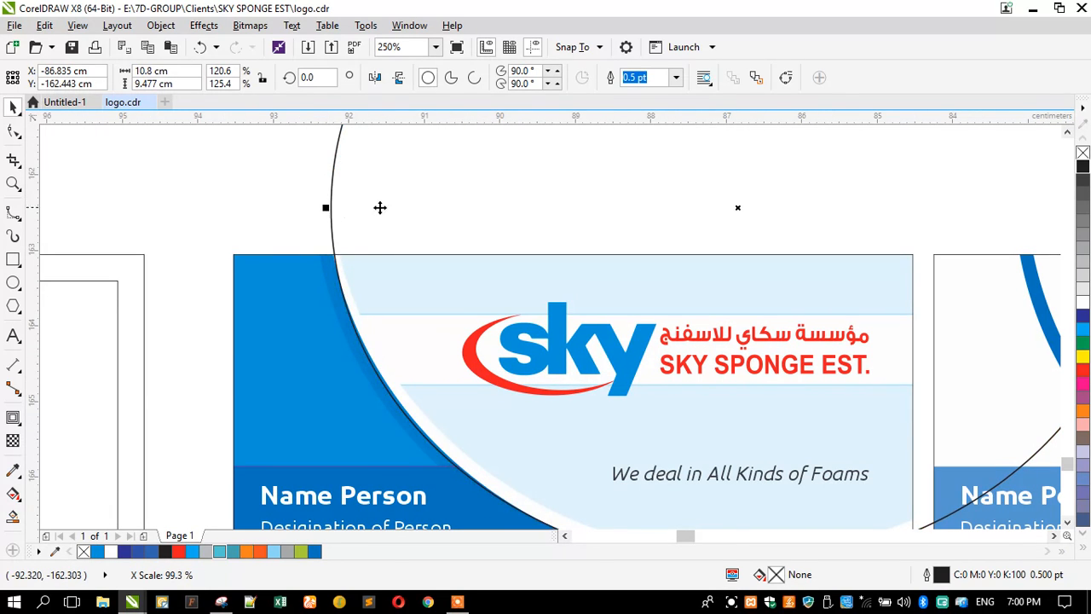
Step: Drop a second ellipse outline along the blue card's curved white band
{"action": "scroll", "coordinate": [538, 207], "scroll_direction": "down", "scroll_amount": 2}
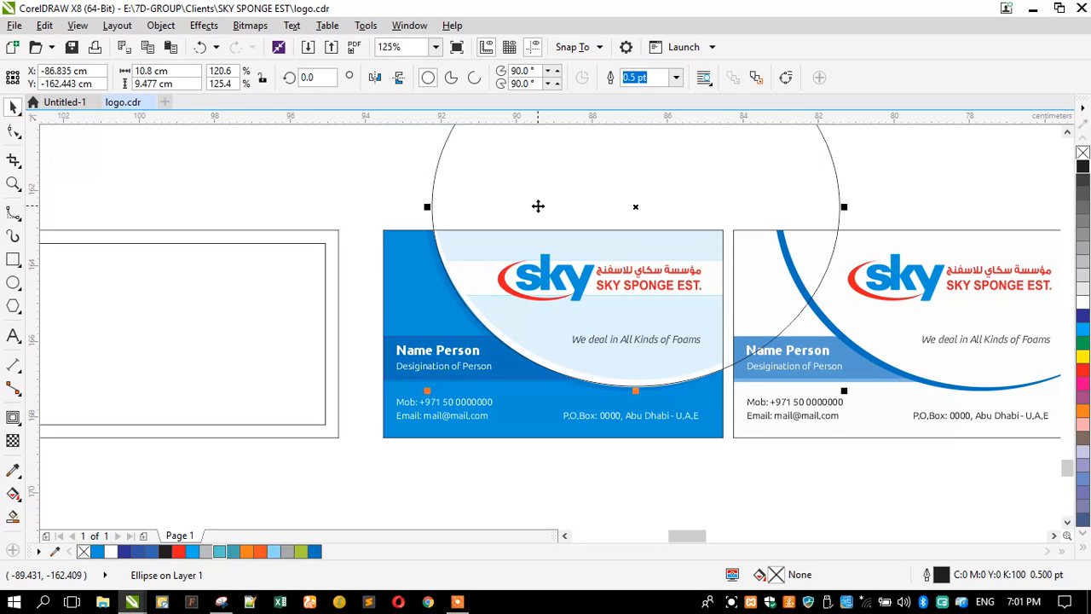
{"action": "scroll", "coordinate": [717, 381], "scroll_direction": "up", "scroll_amount": 6}
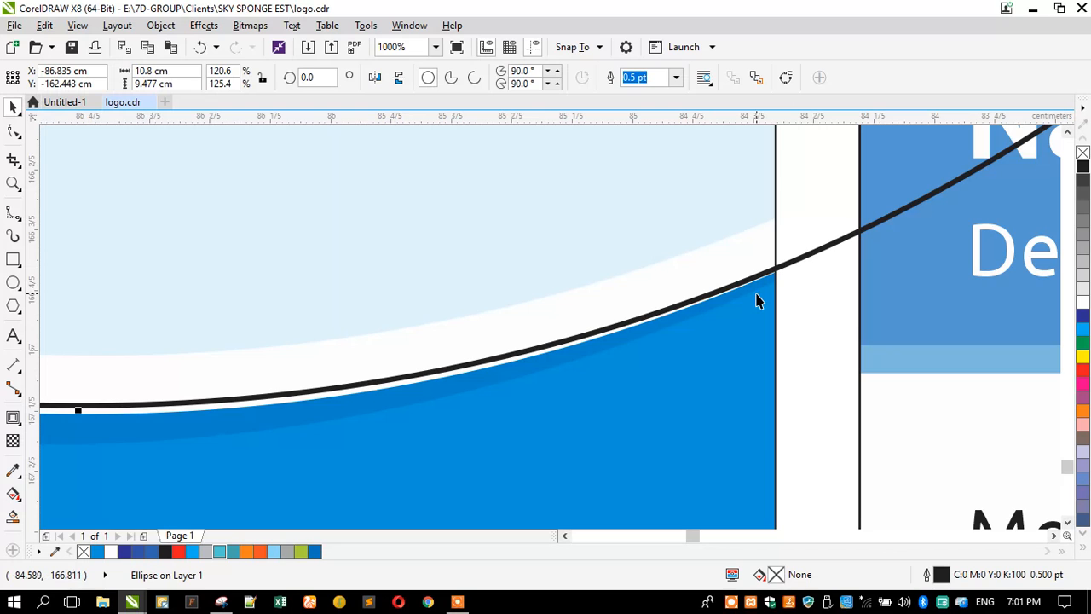
{"action": "scroll", "coordinate": [790, 311], "scroll_direction": "down", "scroll_amount": 6}
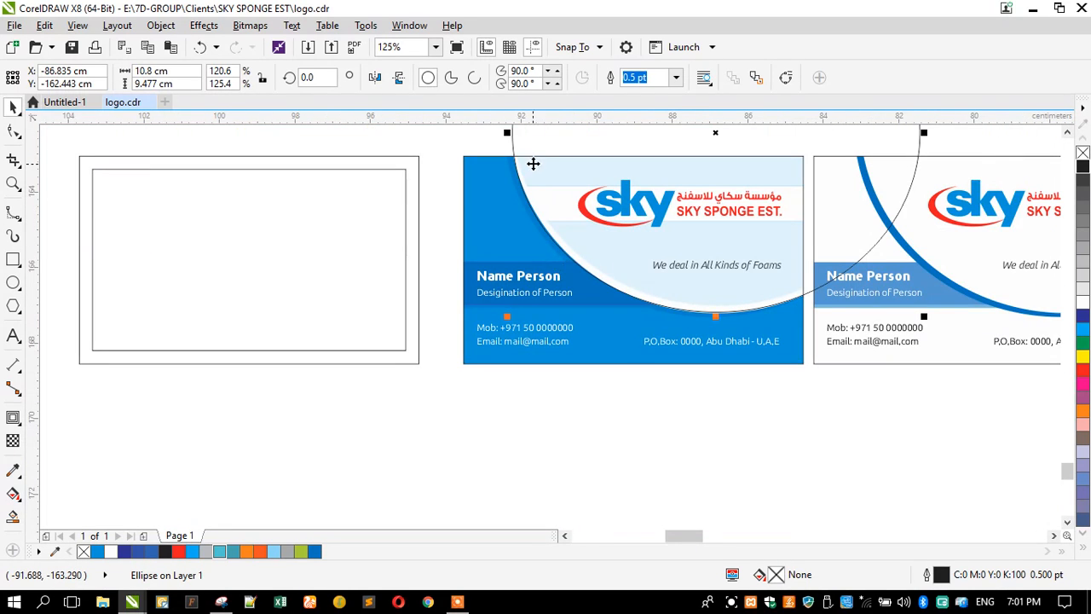
{"action": "scroll", "coordinate": [513, 156], "scroll_direction": "up", "scroll_amount": 4}
{"action": "scroll", "coordinate": [531, 160], "scroll_direction": "up", "scroll_amount": 2}
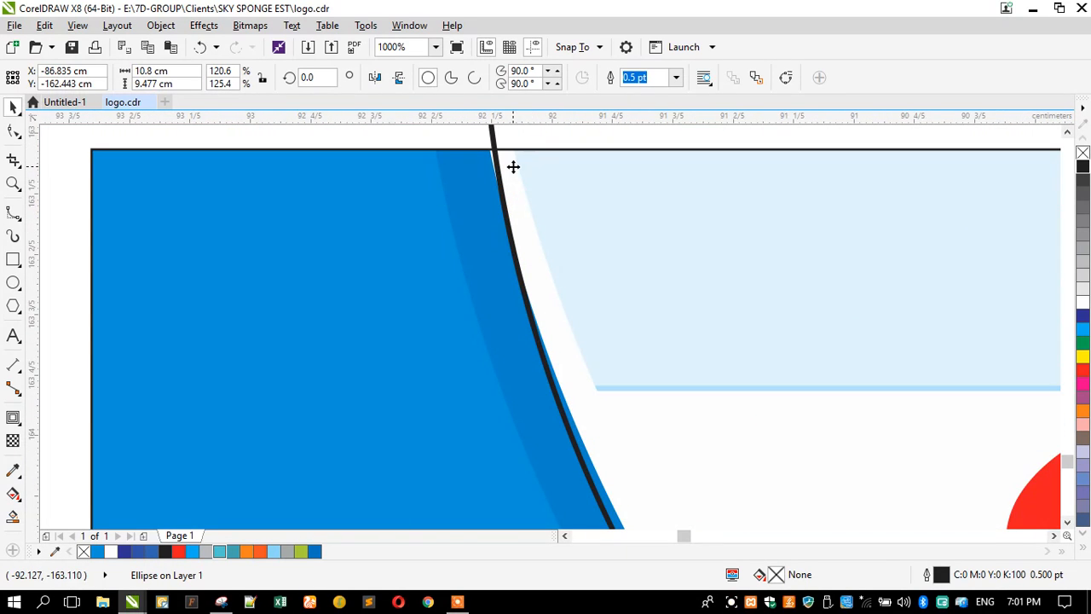
{"action": "scroll", "coordinate": [511, 182], "scroll_direction": "down", "scroll_amount": 6}
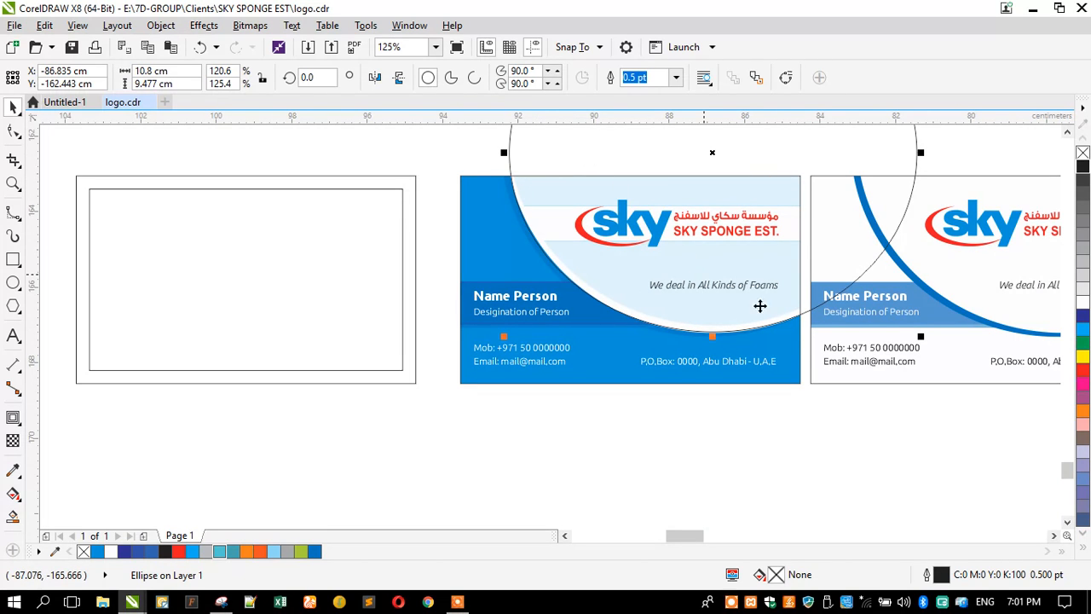
{"action": "scroll", "coordinate": [805, 329], "scroll_direction": "up", "scroll_amount": 6}
{"action": "left_click_drag", "start_coordinate": [811, 292], "coordinate": [787, 258]}
Step: Resize the ellipse to 10.689 × 9.379 cm and align it with the card's curved edge
{"action": "scroll", "coordinate": [810, 307], "scroll_direction": "down", "scroll_amount": 6}
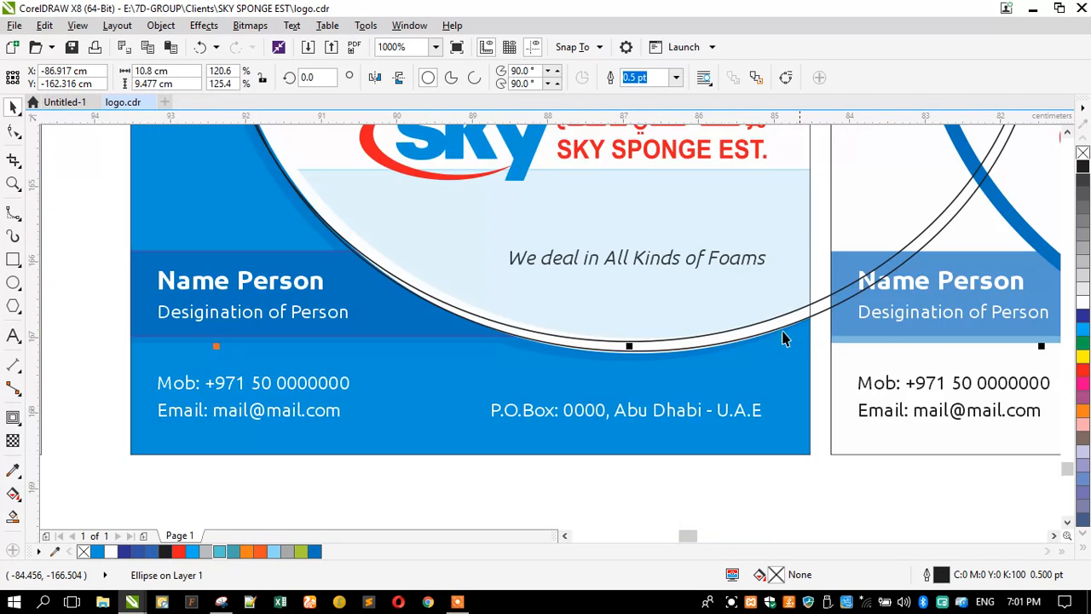
{"action": "scroll", "coordinate": [541, 179], "scroll_direction": "up", "scroll_amount": 4}
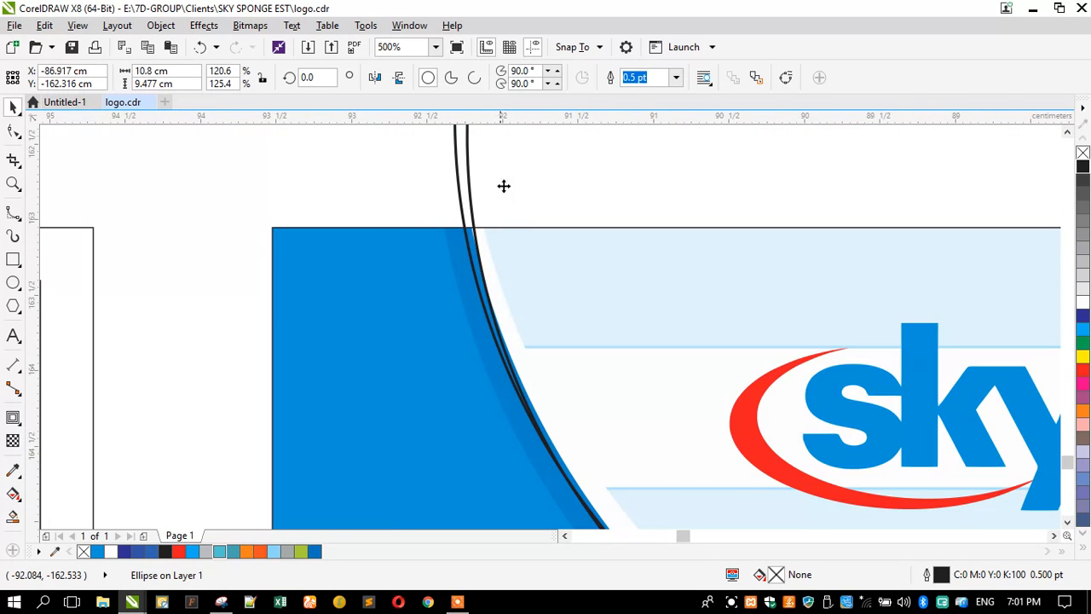
{"action": "scroll", "coordinate": [503, 186], "scroll_direction": "down", "scroll_amount": 4}
{"action": "scroll", "coordinate": [499, 226], "scroll_direction": "down", "scroll_amount": 1}
{"action": "scroll", "coordinate": [516, 185], "scroll_direction": "up", "scroll_amount": 1}
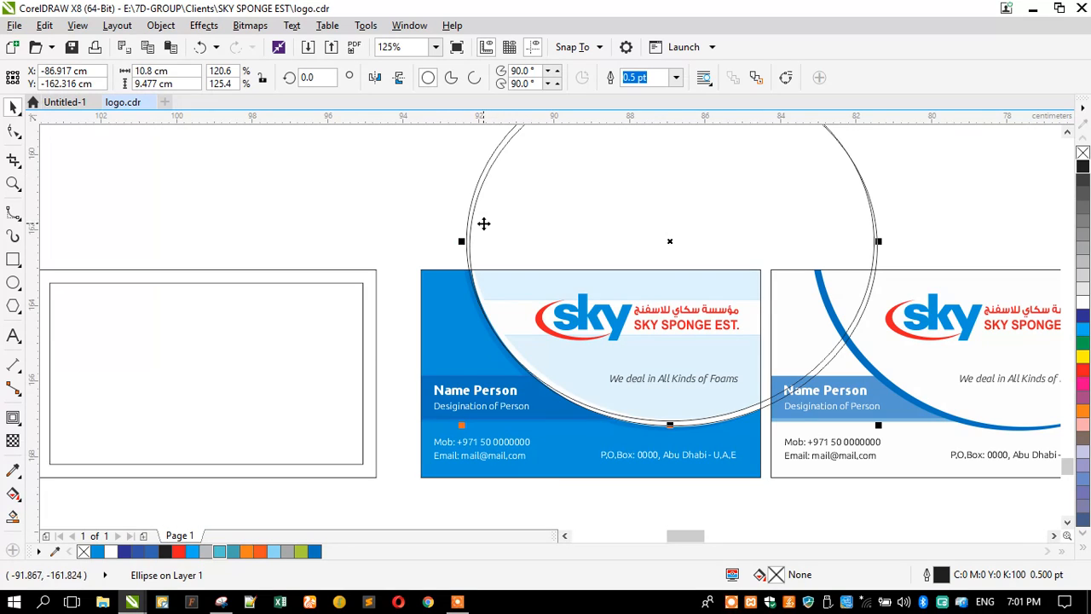
{"action": "scroll", "coordinate": [486, 220], "scroll_direction": "down", "scroll_amount": 1}
{"action": "scroll", "coordinate": [482, 136], "scroll_direction": "up", "scroll_amount": 1}
{"action": "left_click_drag", "start_coordinate": [455, 145], "coordinate": [460, 146]}
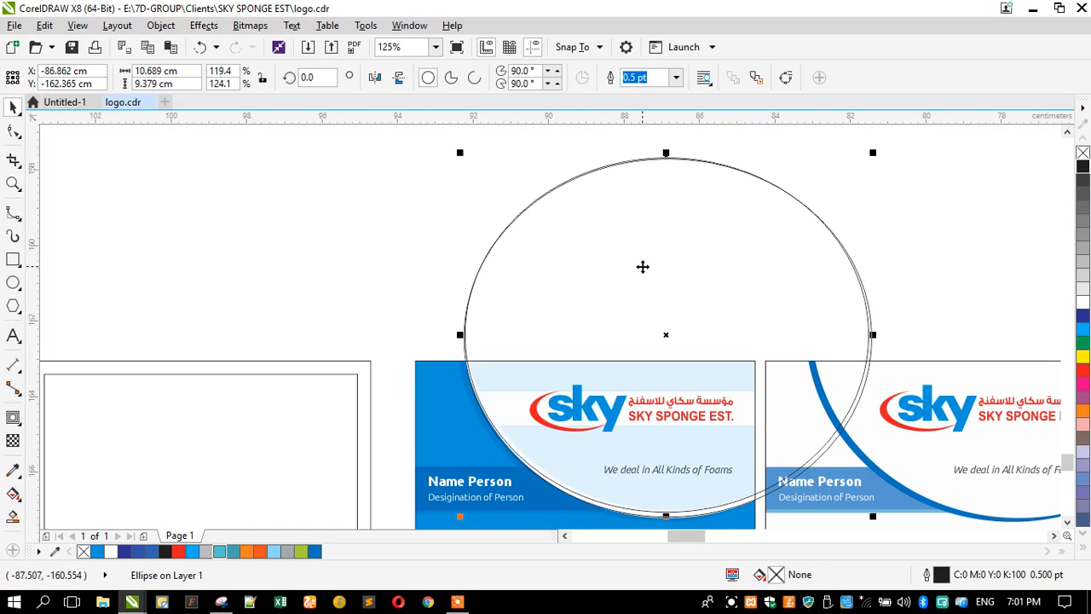
{"action": "scroll", "coordinate": [660, 356], "scroll_direction": "down", "scroll_amount": 1}
{"action": "scroll", "coordinate": [658, 253], "scroll_direction": "up", "scroll_amount": 1}
{"action": "left_click_drag", "start_coordinate": [668, 219], "coordinate": [666, 227]}
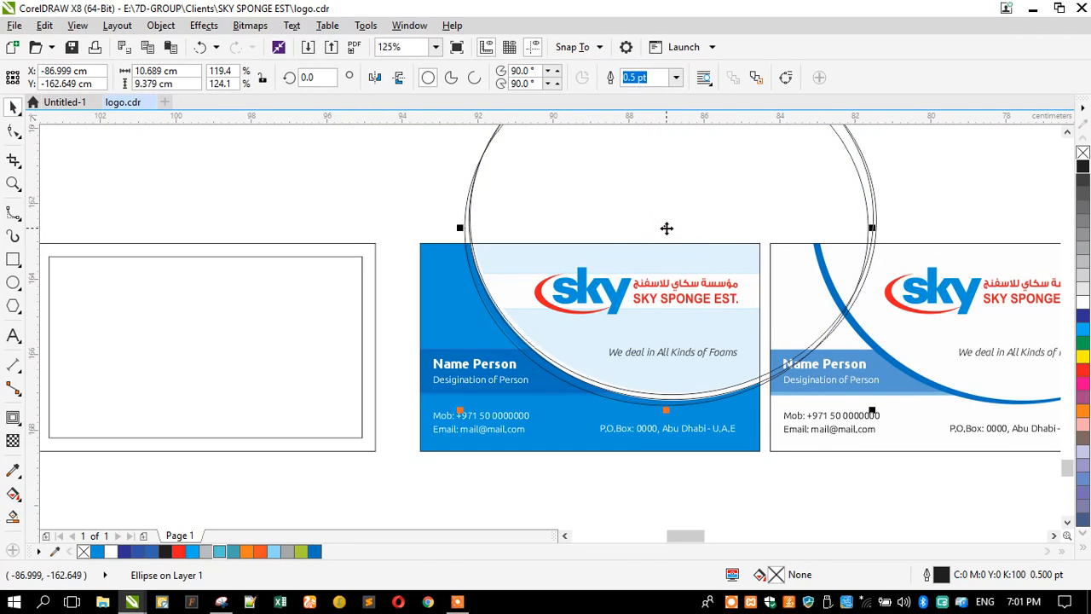
{"action": "scroll", "coordinate": [495, 209], "scroll_direction": "down", "scroll_amount": 1}
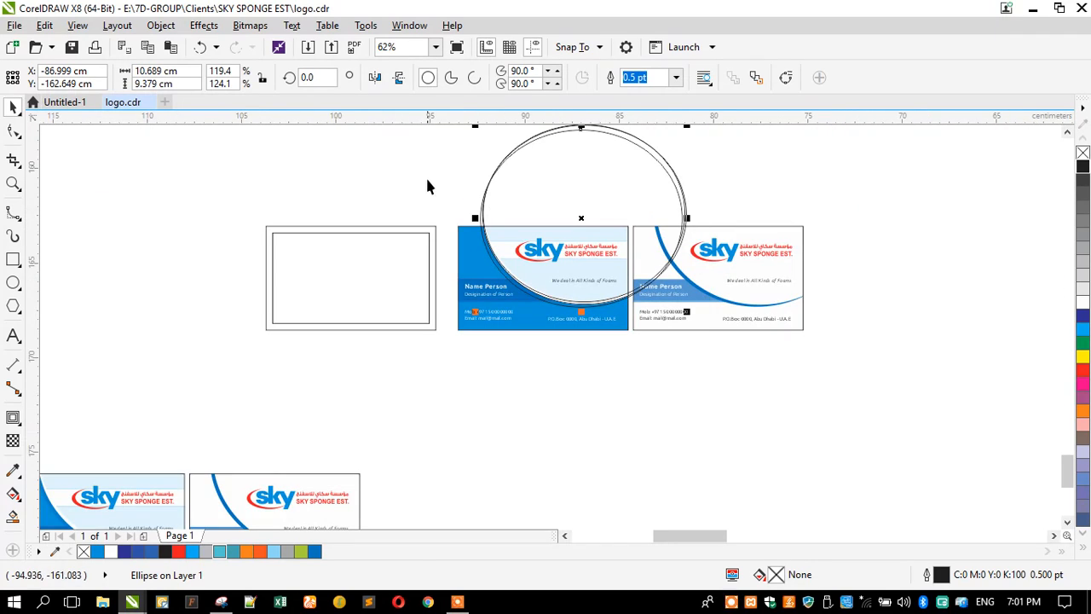
Step: Fill the empty card rectangle with the sample card's blue, C:100 M:20 Y:0 K:0, via the eyedropper
{"action": "left_click", "coordinate": [408, 227]}
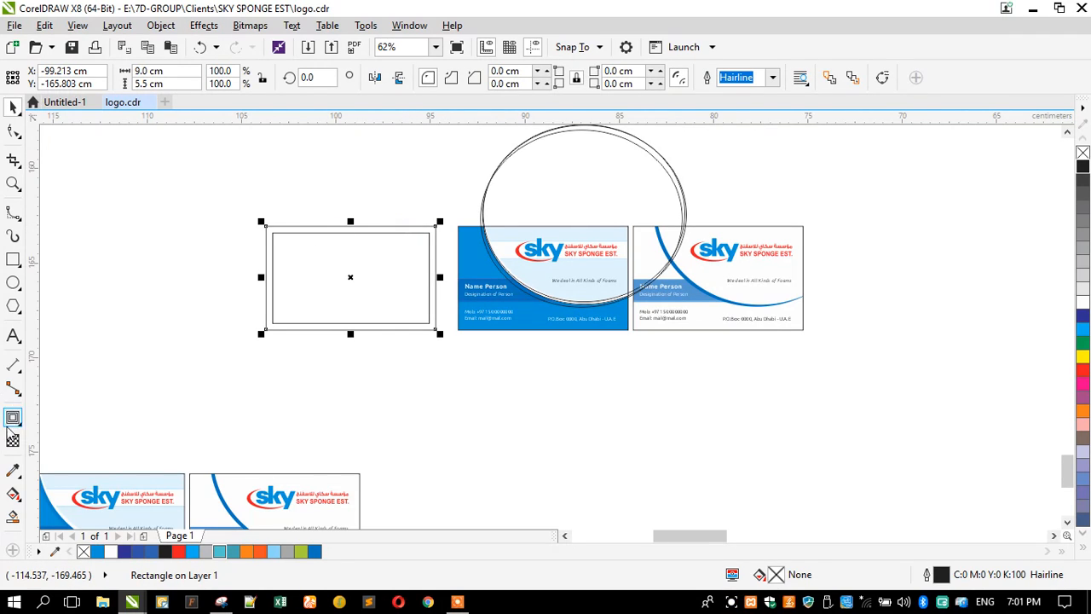
{"action": "left_click", "coordinate": [14, 471]}
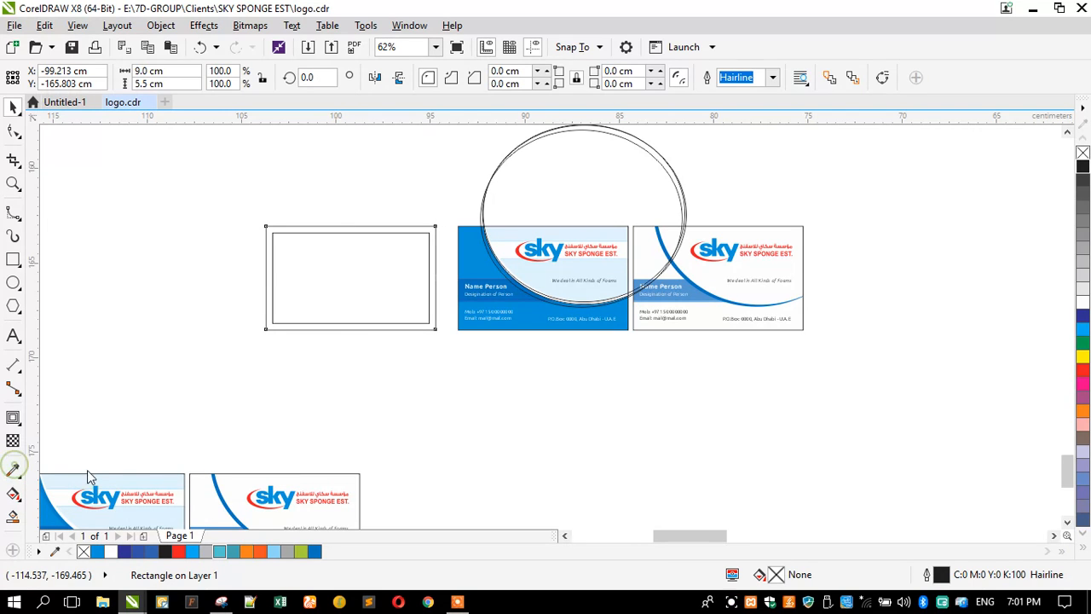
{"action": "left_click", "coordinate": [473, 260]}
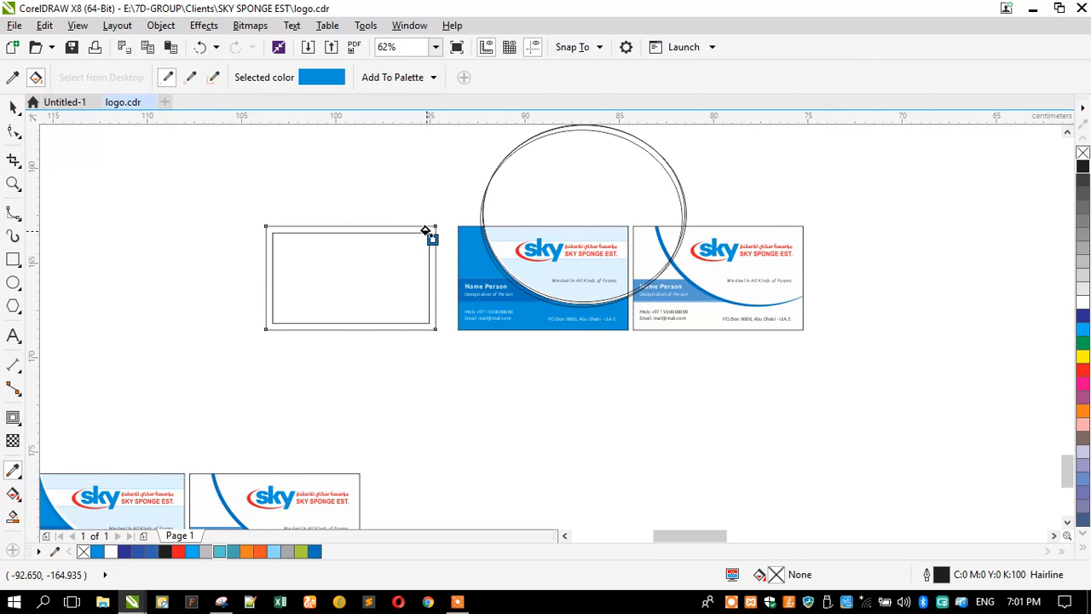
{"action": "scroll", "coordinate": [426, 231], "scroll_direction": "up", "scroll_amount": 2}
{"action": "left_click", "coordinate": [416, 221]}
{"action": "scroll", "coordinate": [411, 221], "scroll_direction": "down", "scroll_amount": 1}
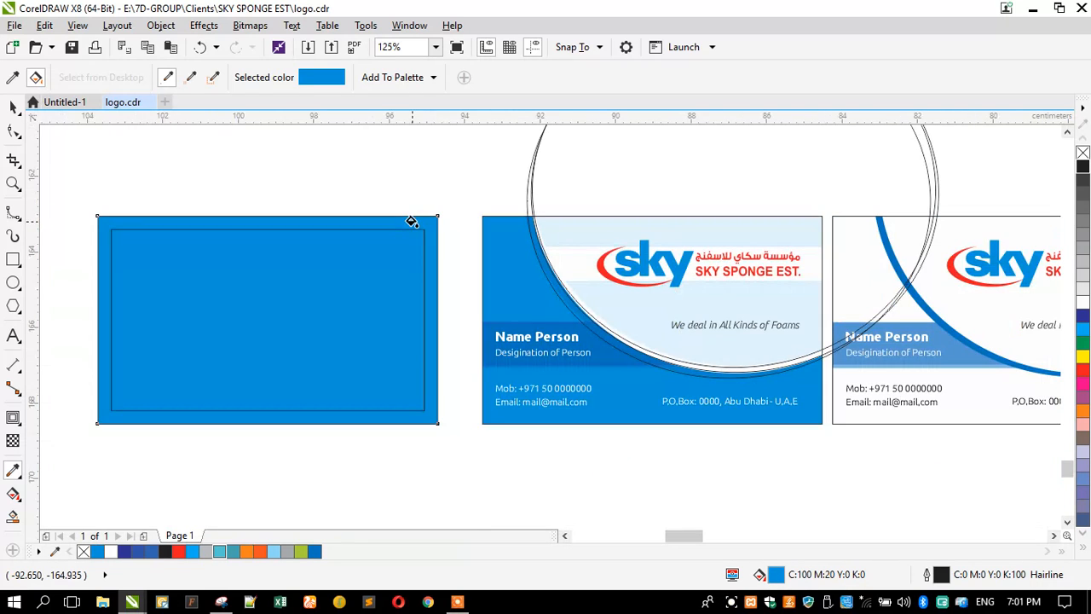
{"action": "left_click", "coordinate": [11, 106]}
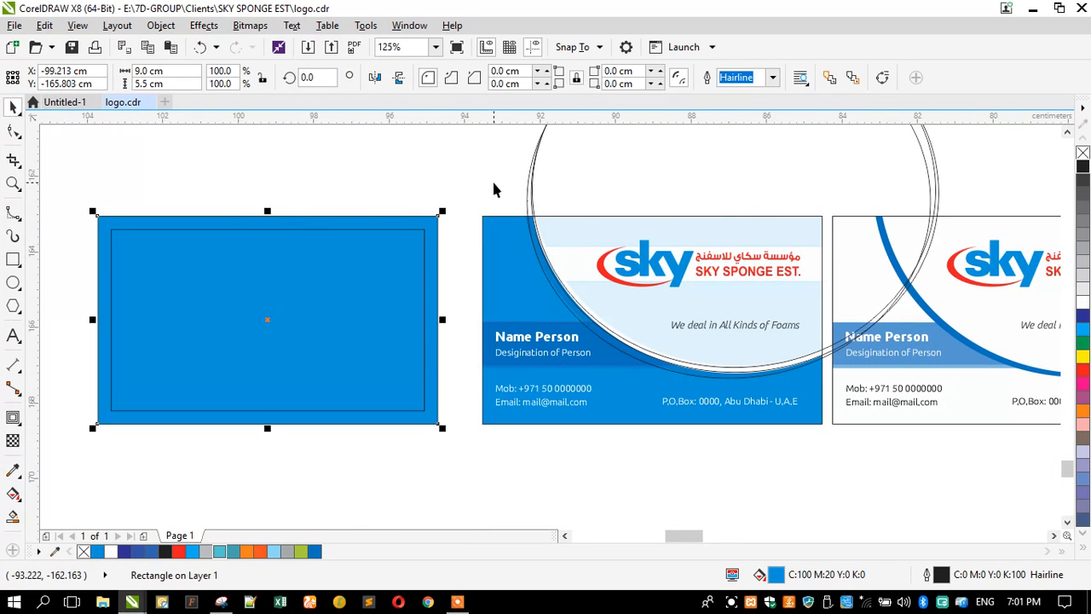
{"action": "scroll", "coordinate": [525, 176], "scroll_direction": "down", "scroll_amount": 1}
Step: Select the three ellipse outlines and drag them left over the top of the new blue card
{"action": "scroll", "coordinate": [597, 153], "scroll_direction": "down", "scroll_amount": 1}
{"action": "scroll", "coordinate": [614, 141], "scroll_direction": "up", "scroll_amount": 2}
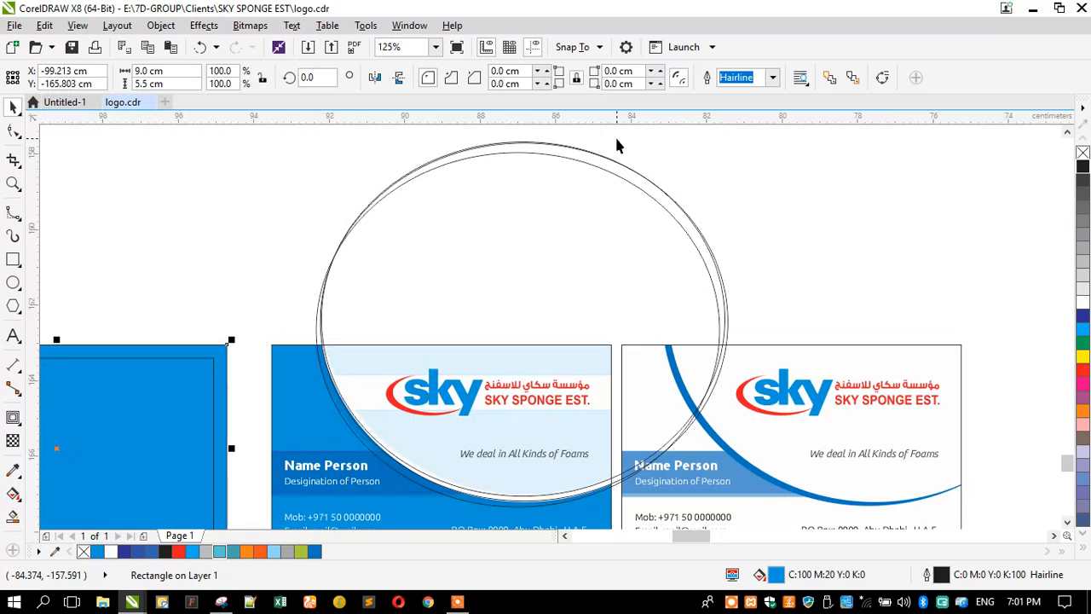
{"action": "scroll", "coordinate": [486, 149], "scroll_direction": "up", "scroll_amount": 2}
{"action": "scroll", "coordinate": [503, 154], "scroll_direction": "down", "scroll_amount": 1}
{"action": "scroll", "coordinate": [536, 140], "scroll_direction": "up", "scroll_amount": 2}
{"action": "left_click", "coordinate": [538, 162]}
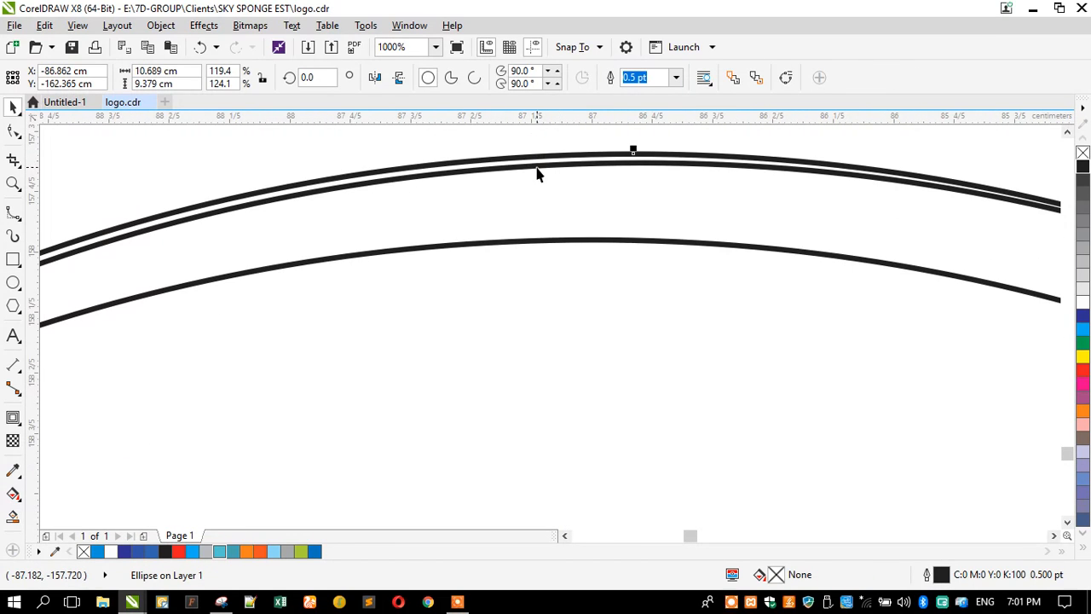
{"action": "left_click", "coordinate": [537, 167], "text": "shift"}
{"action": "left_click", "coordinate": [539, 242], "text": "shift"}
{"action": "scroll", "coordinate": [669, 216], "scroll_direction": "down", "scroll_amount": 5}
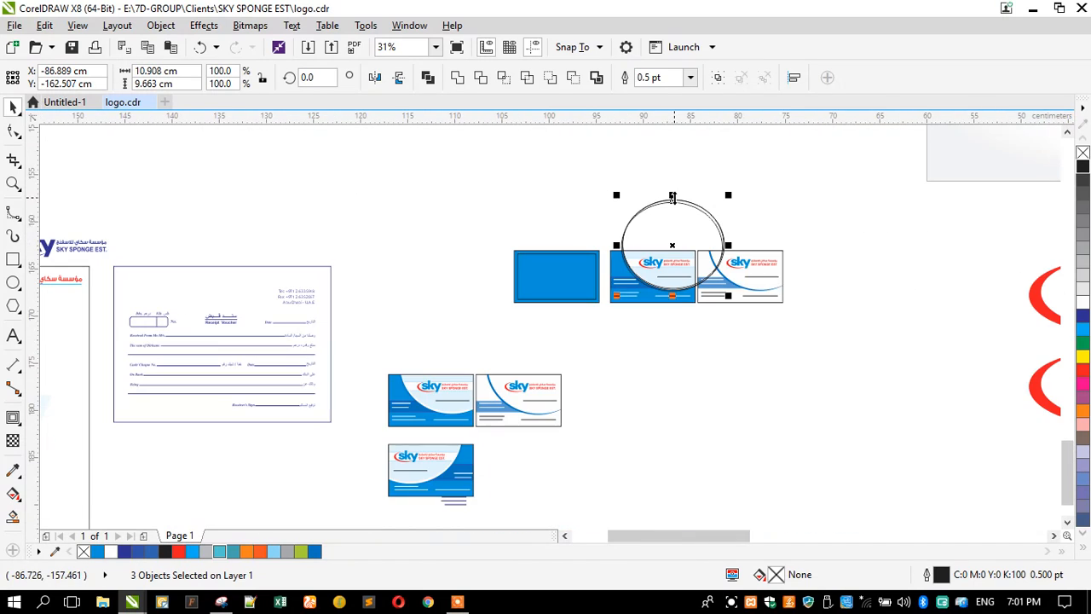
{"action": "scroll", "coordinate": [626, 209], "scroll_direction": "up", "scroll_amount": 2}
{"action": "left_click_drag", "start_coordinate": [651, 214], "coordinate": [455, 174]}
{"action": "scroll", "coordinate": [540, 214], "scroll_direction": "up", "scroll_amount": 2}
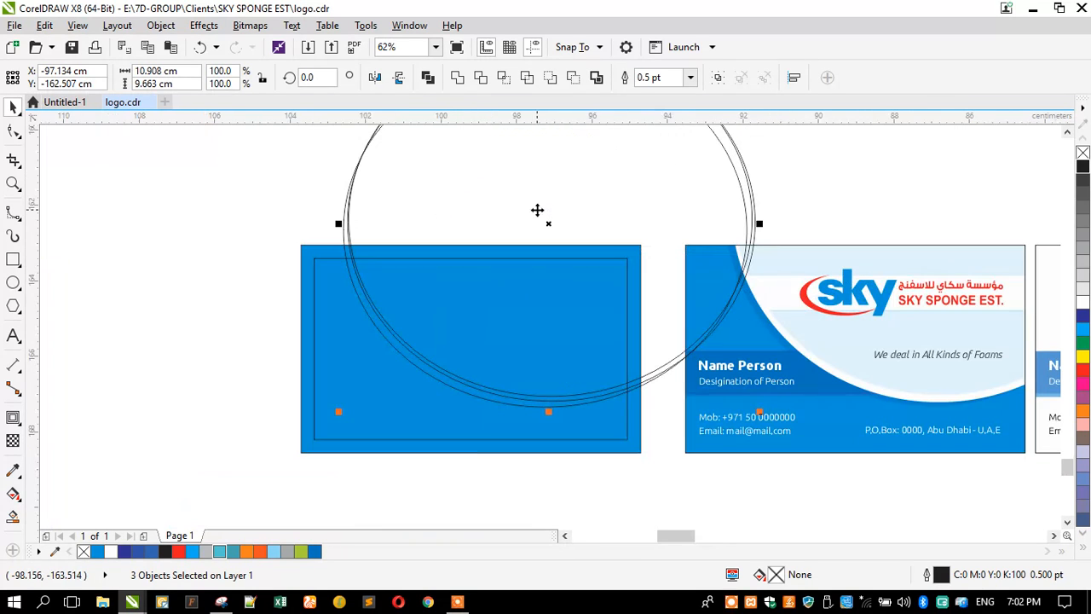
{"action": "left_click", "coordinate": [239, 196]}
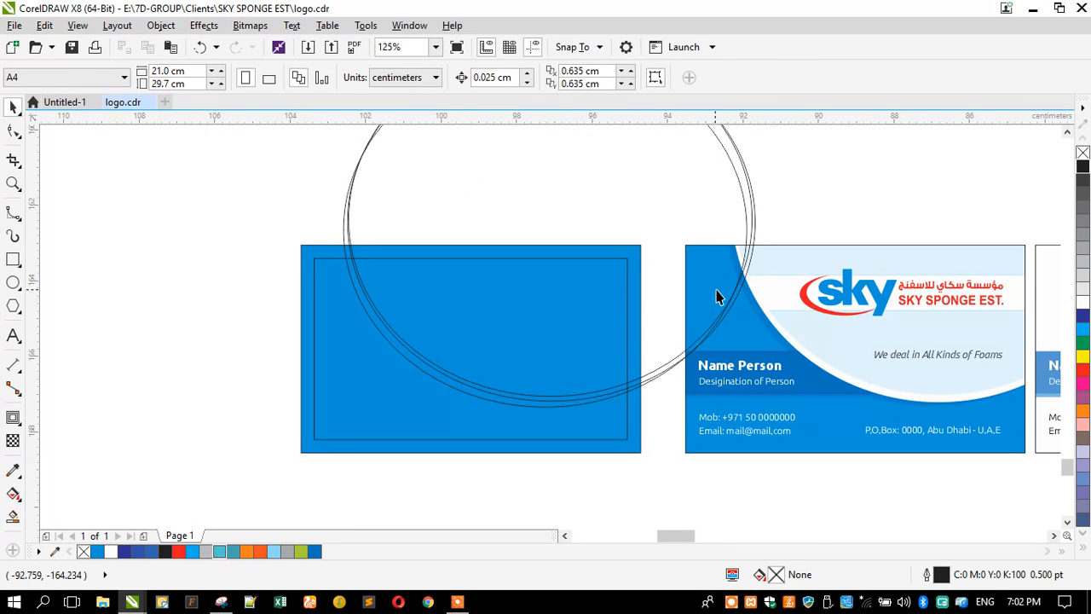
{"action": "left_click", "coordinate": [737, 182]}
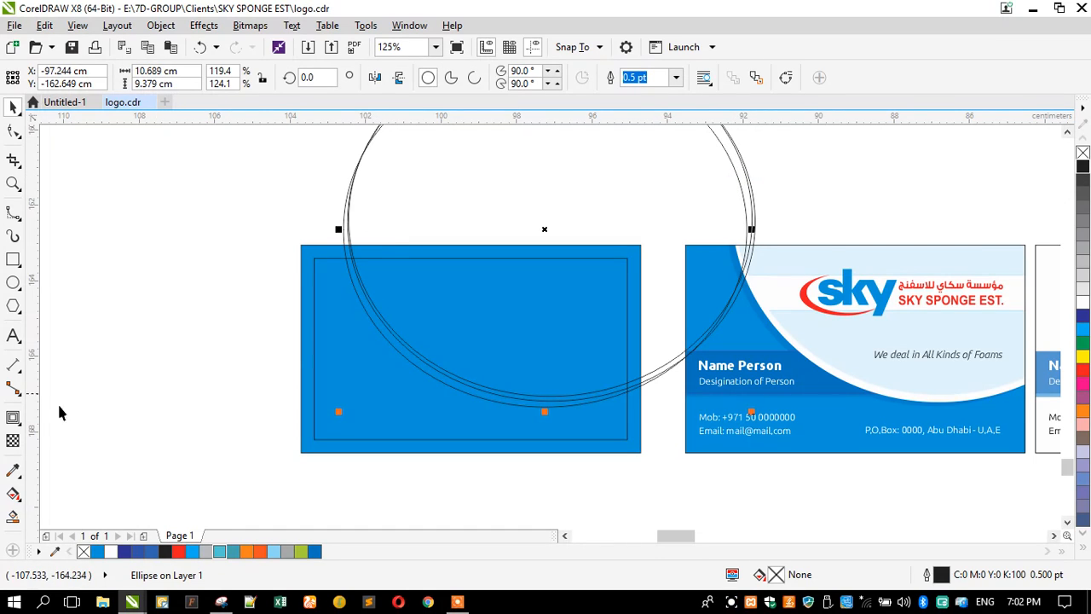
Step: Fill one overlapping circle with the card's blue, C:100 M:35 Y:0 K:0, using the eyedropper
{"action": "left_click", "coordinate": [13, 470]}
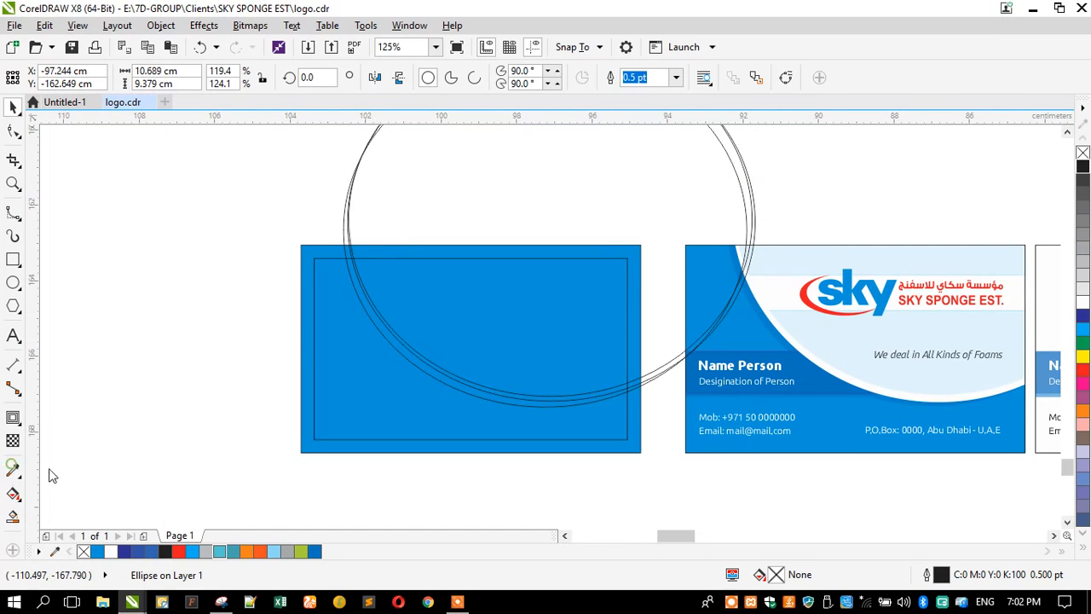
{"action": "left_click", "coordinate": [789, 254]}
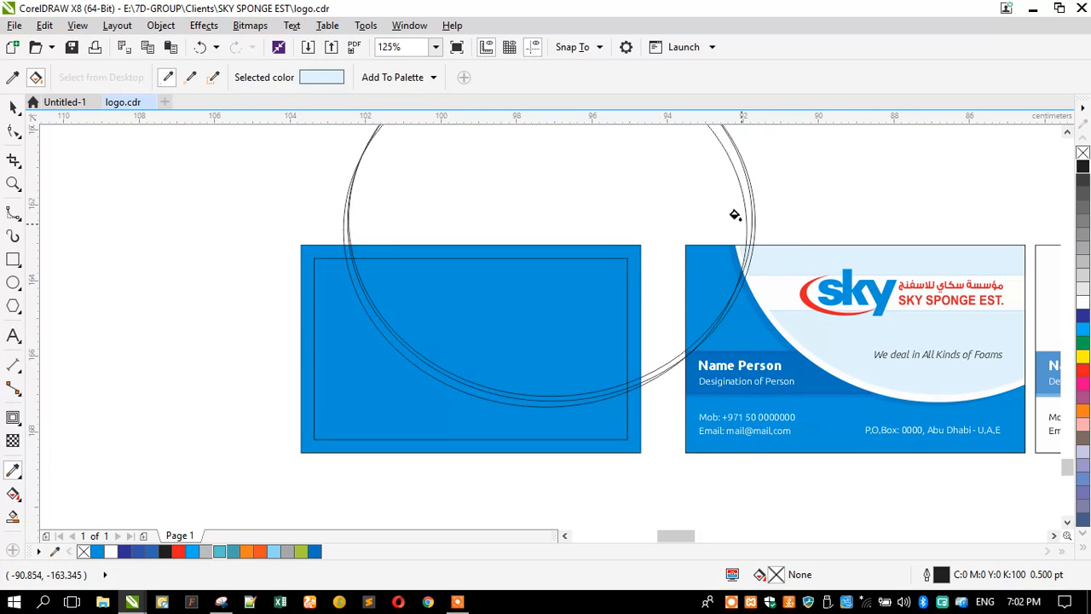
{"action": "left_click", "coordinate": [698, 171]}
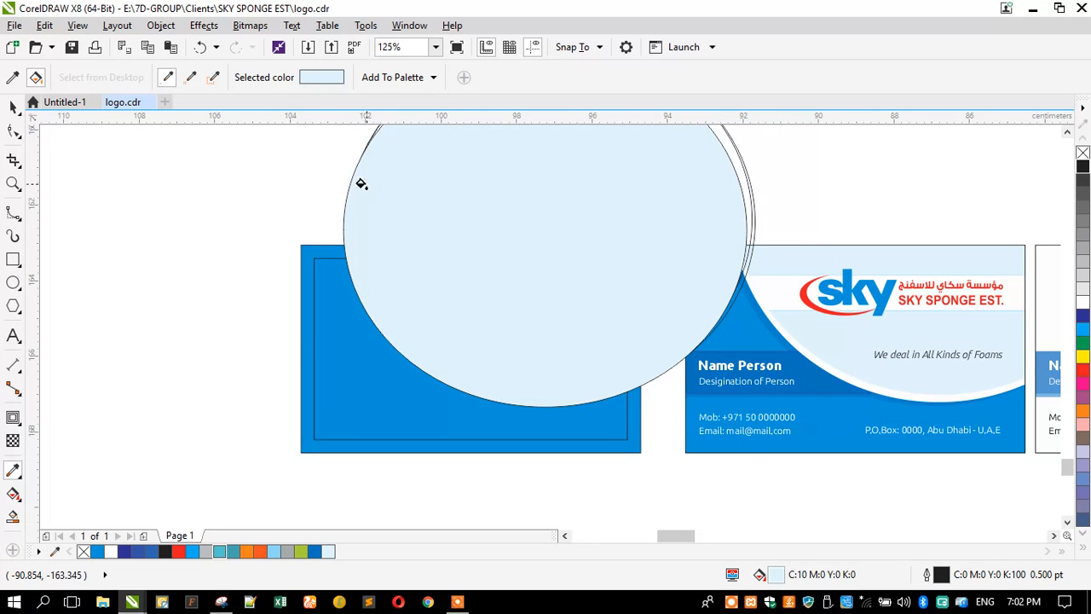
{"action": "left_click", "coordinate": [12, 77]}
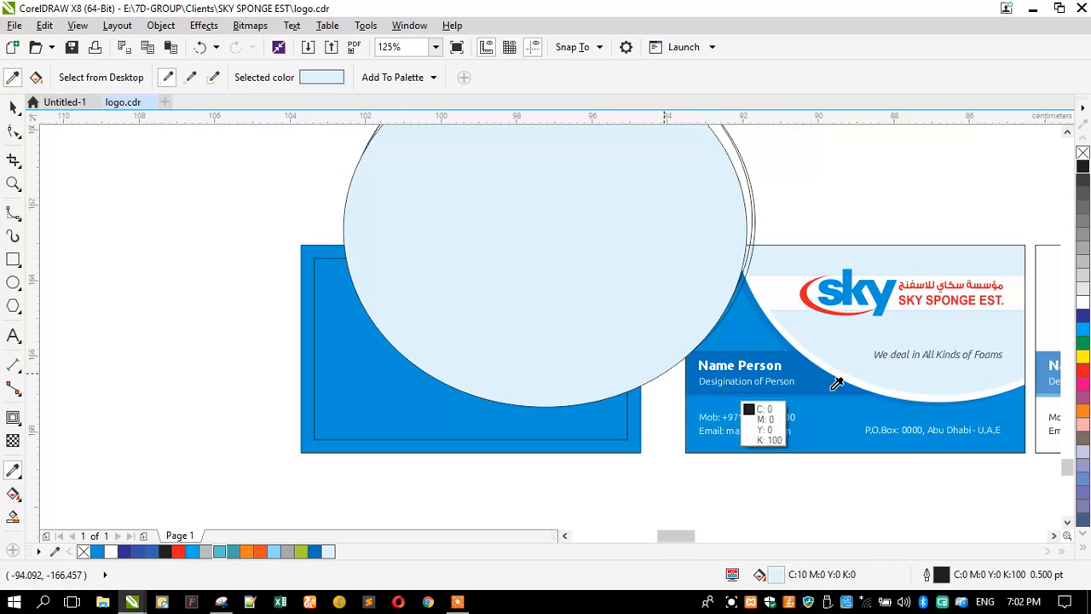
{"action": "left_click", "coordinate": [774, 320]}
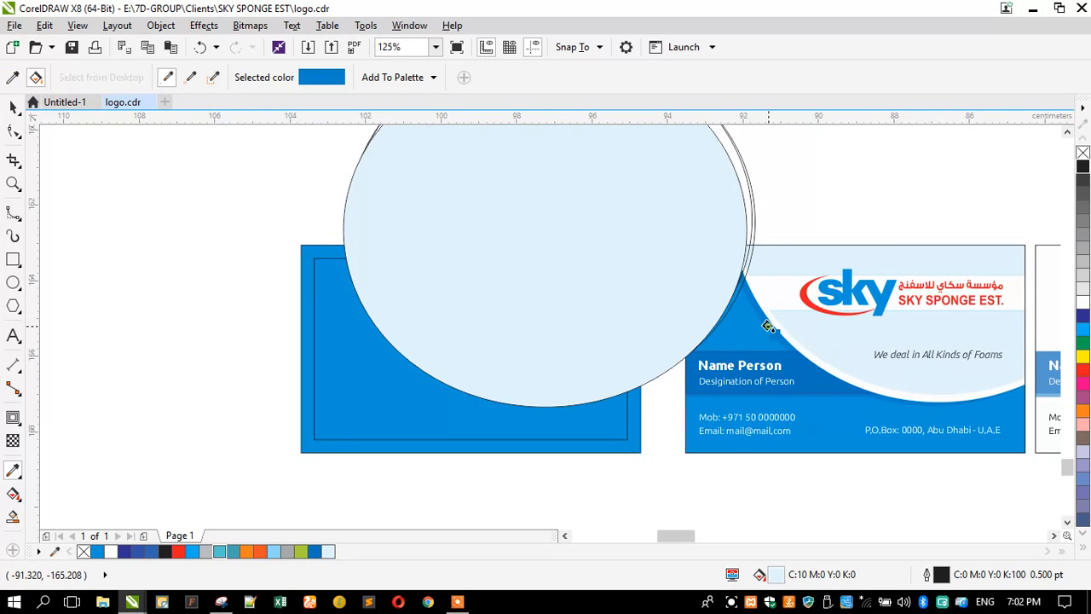
{"action": "left_click", "coordinate": [674, 263]}
{"action": "left_click", "coordinate": [12, 107]}
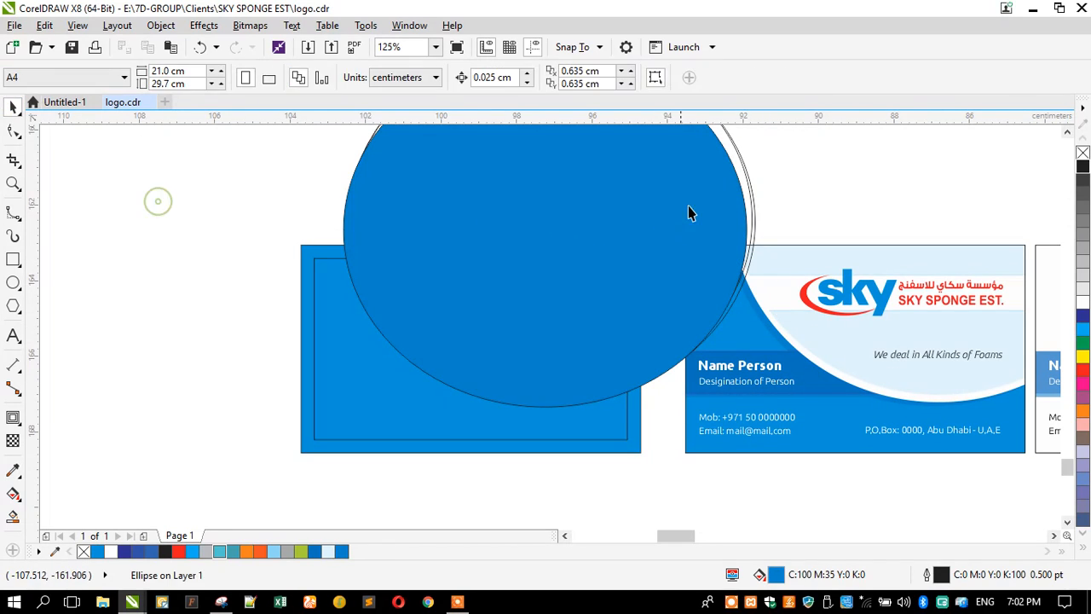
{"action": "left_click", "coordinate": [738, 176]}
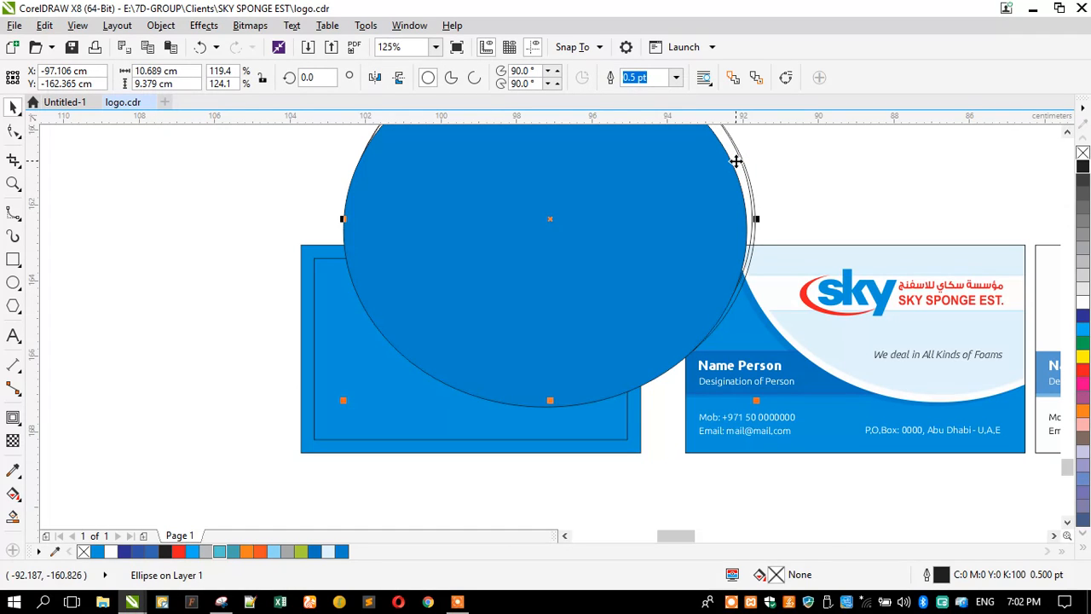
Step: Bring the two unfilled circles to the front, fill them white, and send one back a level
{"action": "key", "text": "shift+Page_Up"}
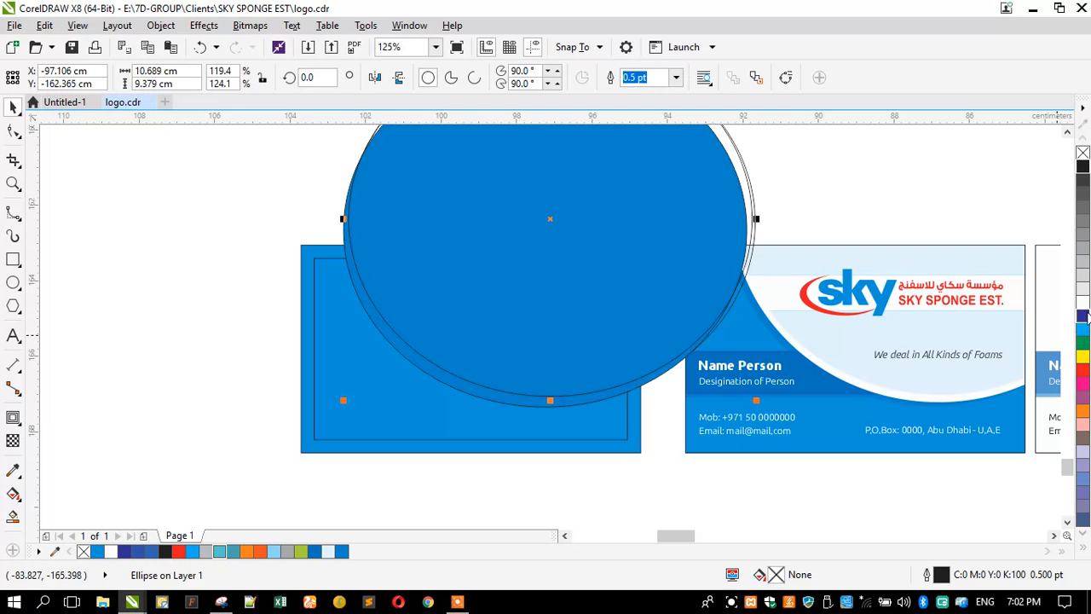
{"action": "left_click", "coordinate": [1083, 304]}
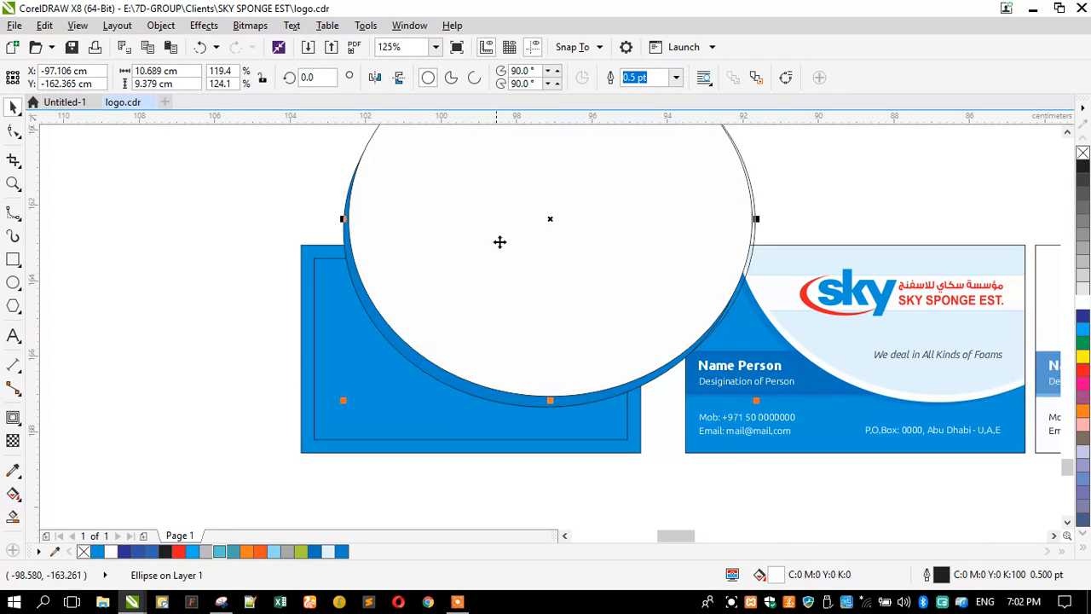
{"action": "left_click", "coordinate": [757, 224]}
{"action": "left_click", "coordinate": [755, 232]}
{"action": "key", "text": "shift+Page_Up"}
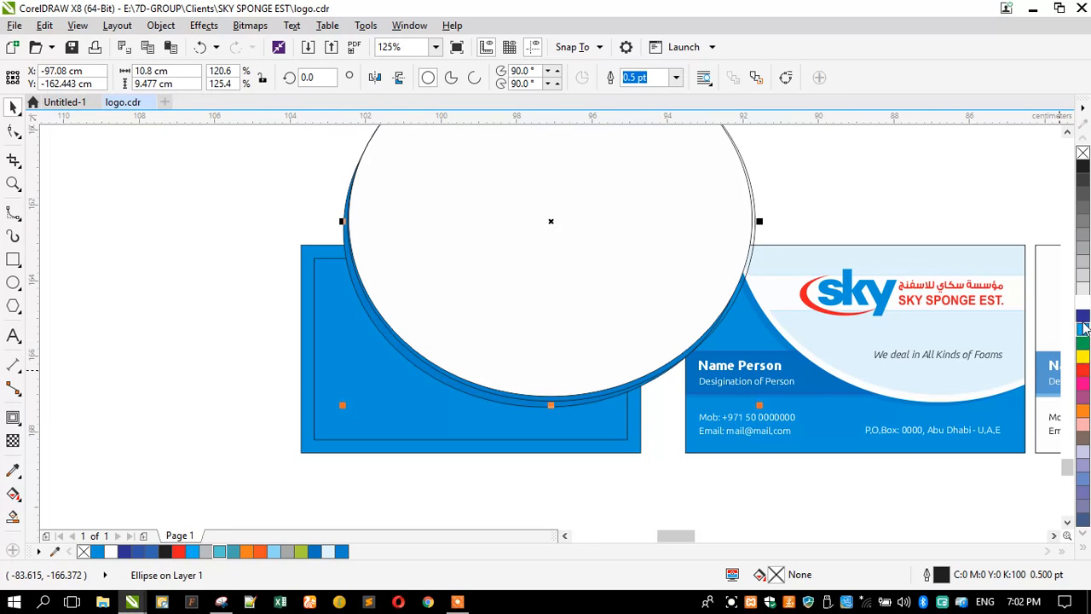
{"action": "left_click", "coordinate": [1083, 303]}
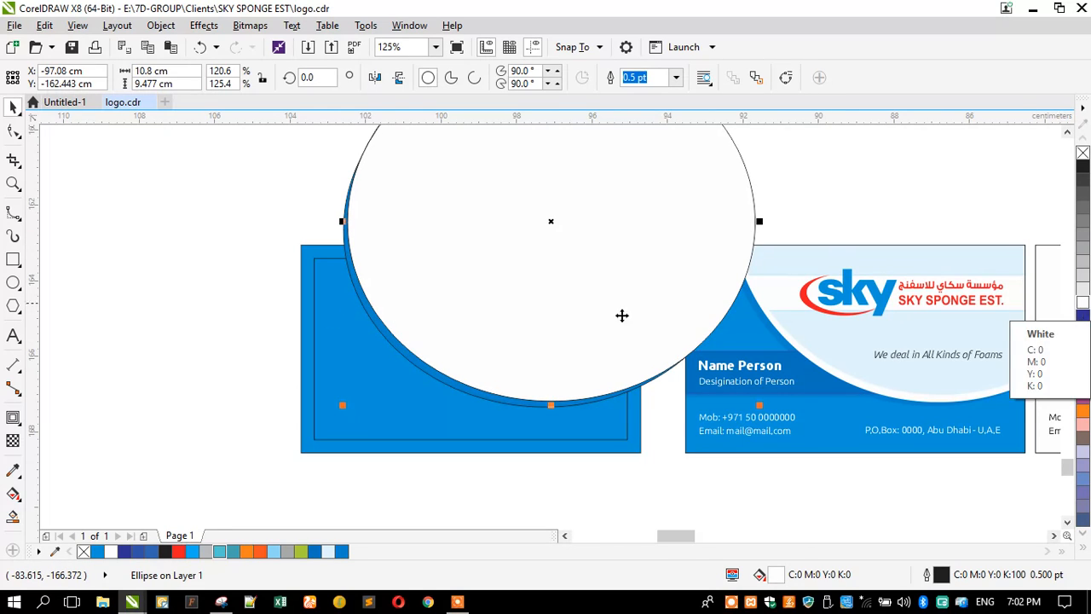
{"action": "key", "text": "ctrl+Page_Down"}
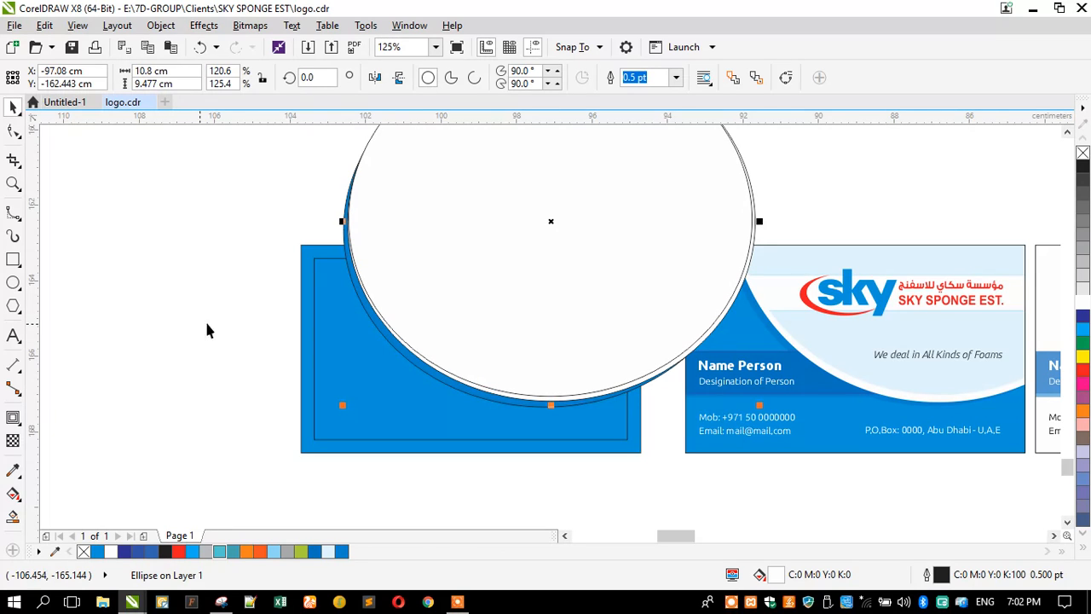
Step: Fill the front circle with light blue C:10 M:0 Y:0 K:0 sampled from the sample card
{"action": "left_click", "coordinate": [300, 312]}
{"action": "left_click", "coordinate": [12, 469]}
{"action": "left_click", "coordinate": [815, 264]}
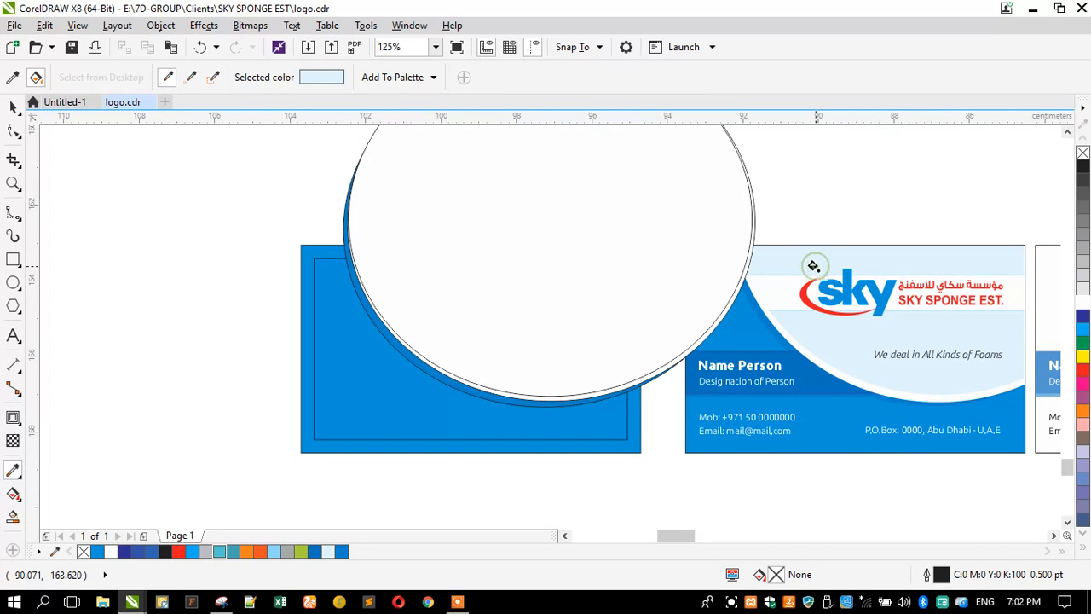
{"action": "left_click", "coordinate": [471, 218]}
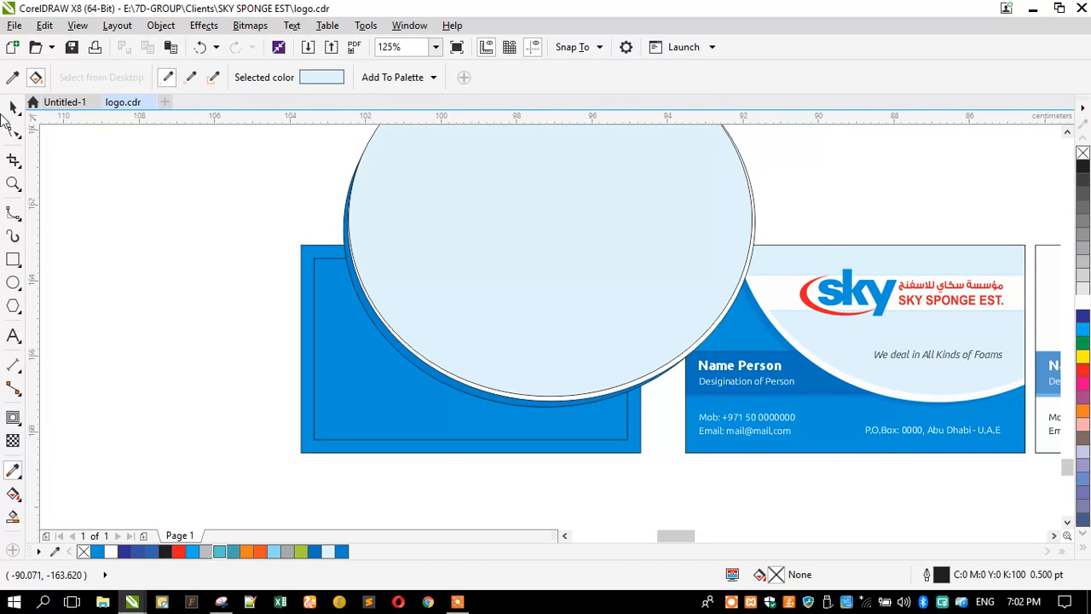
{"action": "left_click", "coordinate": [13, 106]}
Step: Select the circles overlapping the blue card
{"action": "scroll", "coordinate": [386, 250], "scroll_direction": "down", "scroll_amount": 2}
{"action": "left_click_drag", "start_coordinate": [345, 152], "coordinate": [578, 351]}
{"action": "left_click", "coordinate": [315, 198]}
{"action": "scroll", "coordinate": [364, 220], "scroll_direction": "up", "scroll_amount": 2}
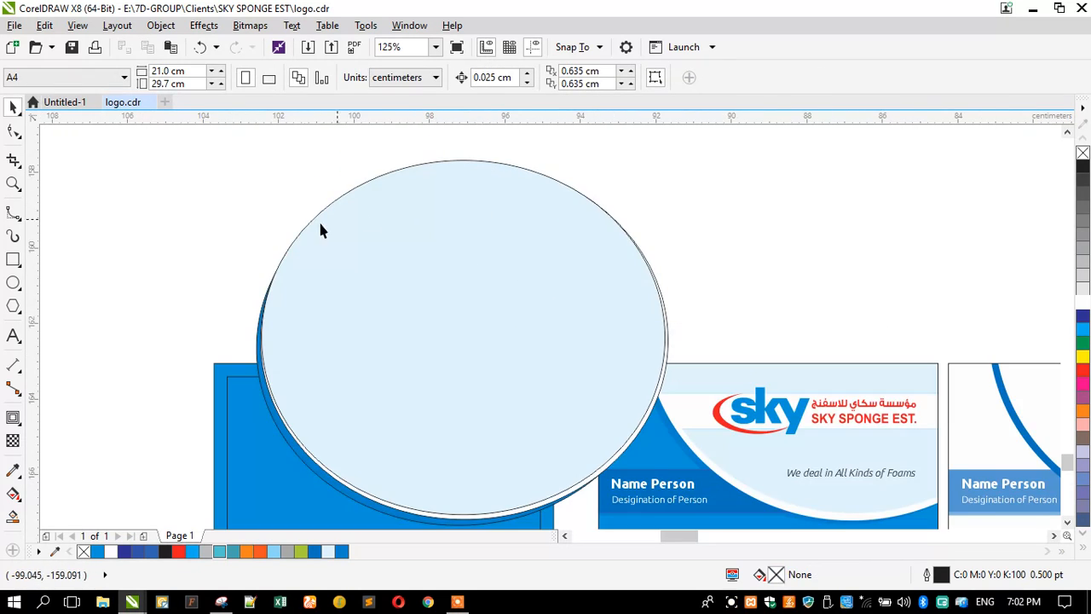
{"action": "scroll", "coordinate": [195, 358], "scroll_direction": "up", "scroll_amount": 2}
{"action": "left_click", "coordinate": [389, 310]}
{"action": "scroll", "coordinate": [380, 311], "scroll_direction": "up", "scroll_amount": 1}
{"action": "left_click", "coordinate": [364, 304], "text": "shift"}
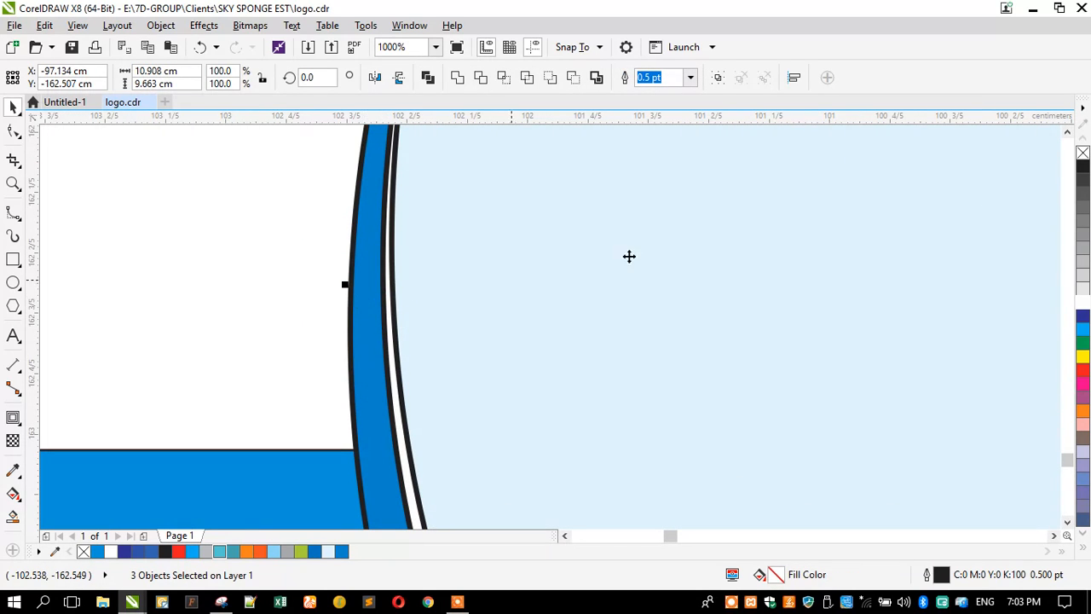
Step: Remove the circles' outlines and PowerClip them inside the blue card rectangle
{"action": "right_click", "coordinate": [1082, 156]}
{"action": "scroll", "coordinate": [452, 247], "scroll_direction": "down", "scroll_amount": 3}
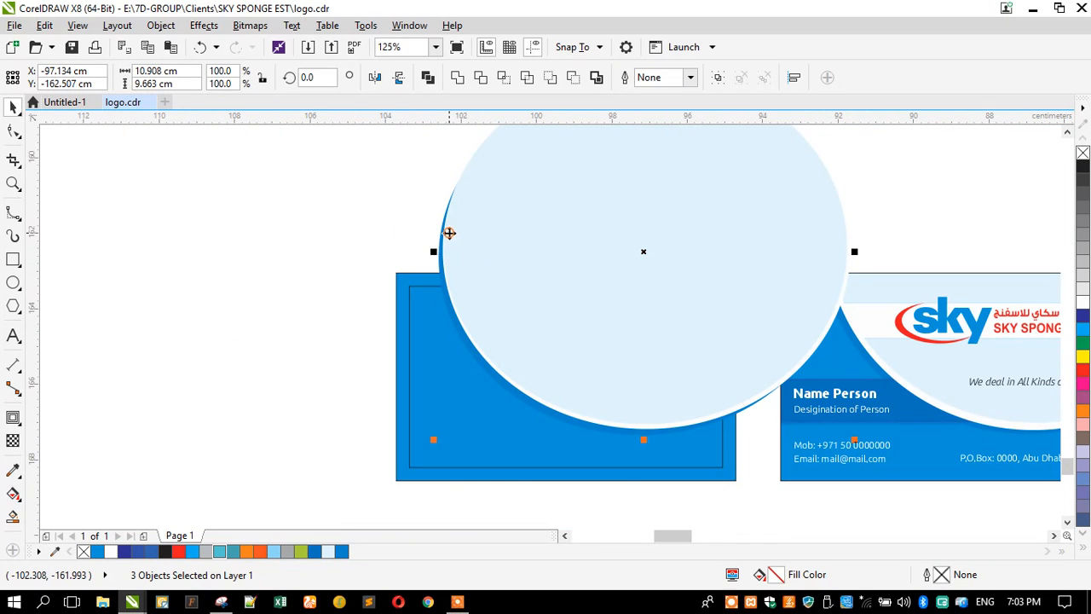
{"action": "right_click", "coordinate": [450, 210]}
{"action": "left_click", "coordinate": [482, 214]}
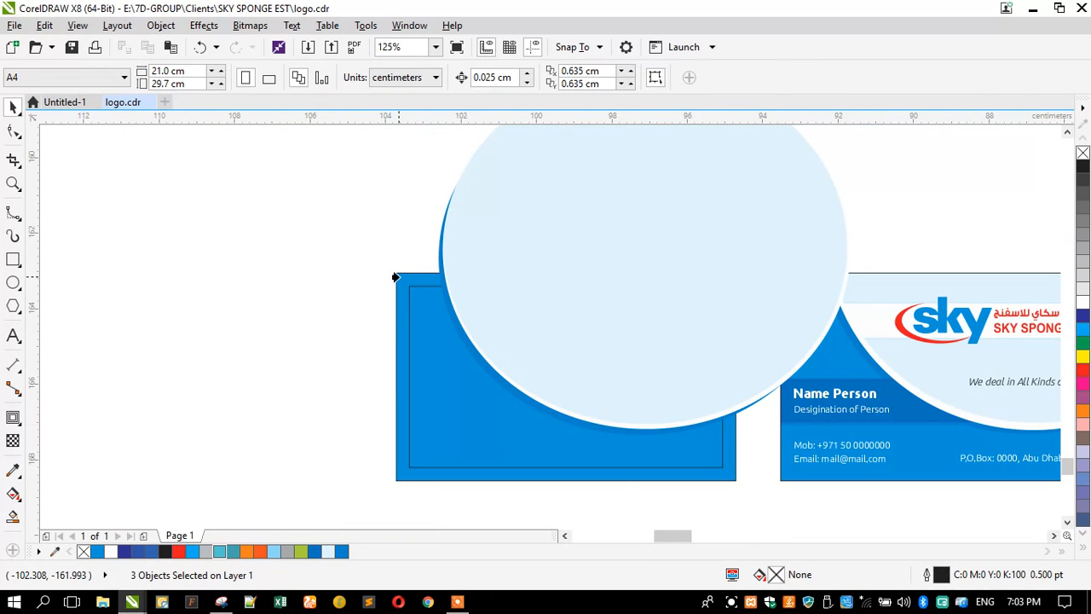
{"action": "left_click", "coordinate": [396, 277]}
{"action": "left_click", "coordinate": [323, 252]}
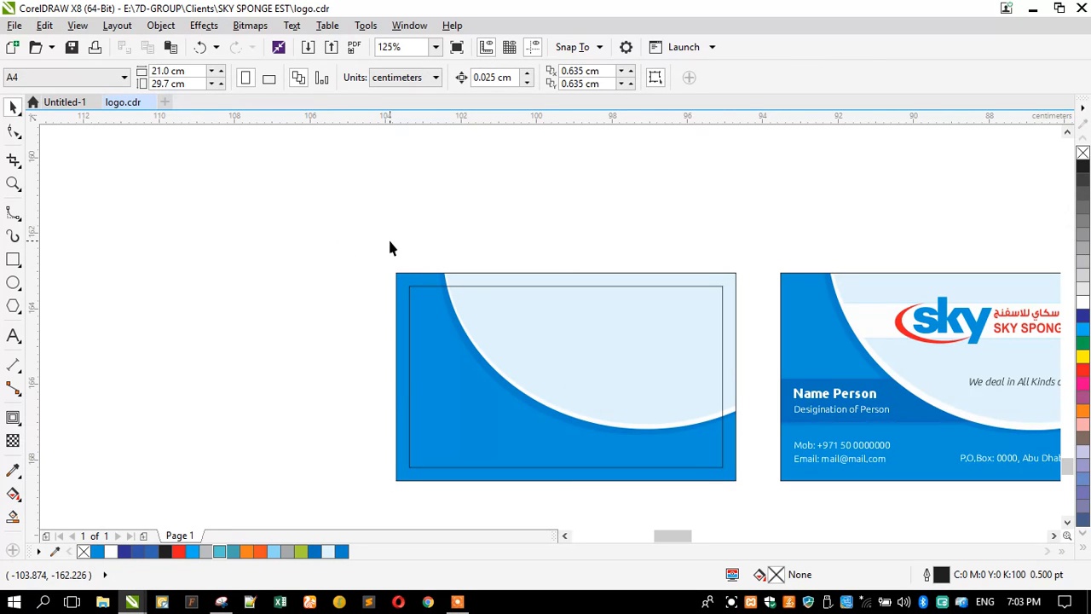
{"action": "scroll", "coordinate": [440, 280], "scroll_direction": "up", "scroll_amount": 3}
{"action": "scroll", "coordinate": [403, 239], "scroll_direction": "down", "scroll_amount": 3}
{"action": "scroll", "coordinate": [699, 383], "scroll_direction": "up", "scroll_amount": 2}
{"action": "scroll", "coordinate": [633, 348], "scroll_direction": "down", "scroll_amount": 1}
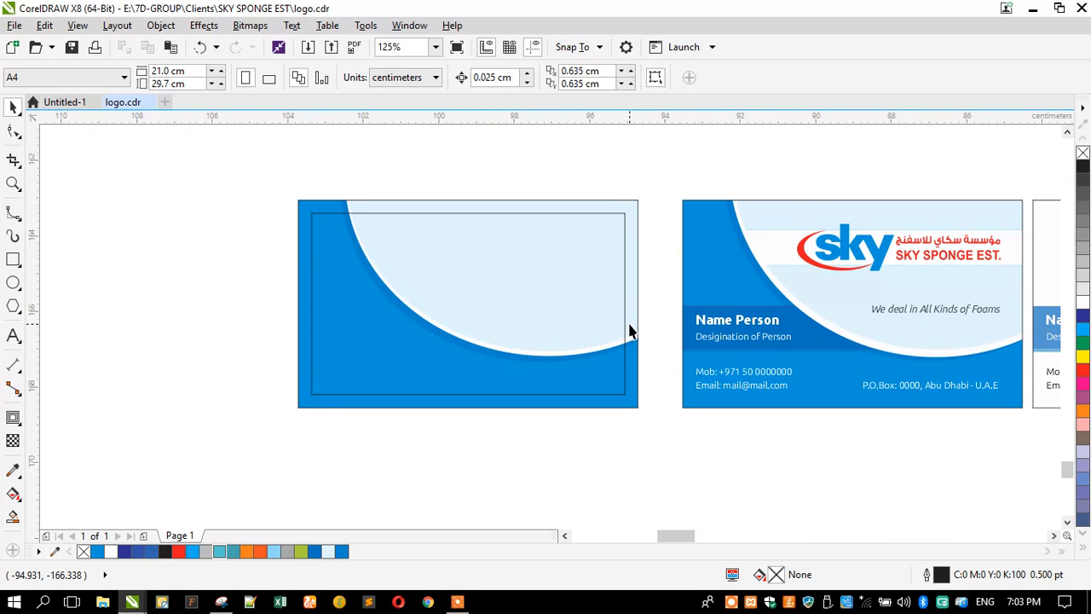
Step: Draw a long rectangle across the logo band and move it up over the logo
{"action": "left_click", "coordinate": [13, 259]}
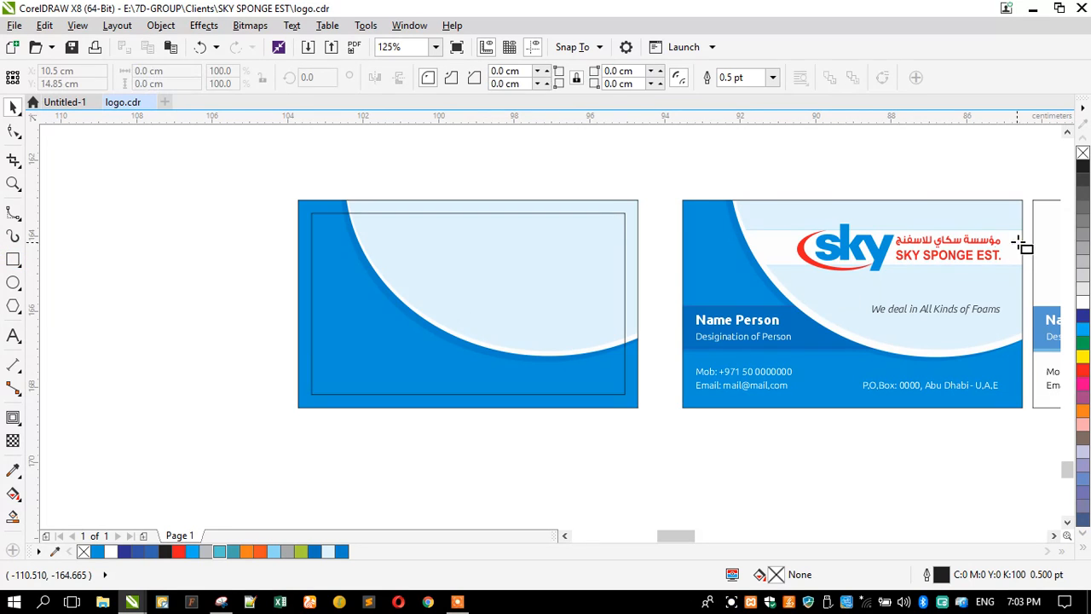
{"action": "scroll", "coordinate": [1022, 239], "scroll_direction": "up", "scroll_amount": 2}
{"action": "left_click_drag", "start_coordinate": [1019, 202], "coordinate": [148, 344]}
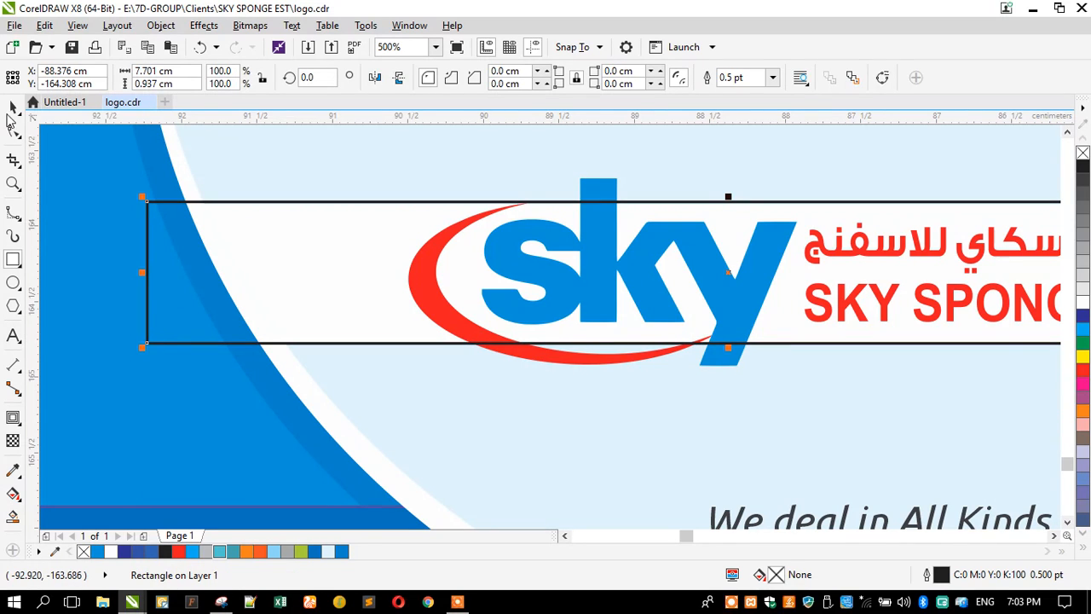
{"action": "scroll", "coordinate": [421, 248], "scroll_direction": "down", "scroll_amount": 2}
{"action": "left_click_drag", "start_coordinate": [398, 258], "coordinate": [372, 195]}
Step: Fill the bar white and give it an outline sampled from the card's light-blue line
{"action": "left_click", "coordinate": [1081, 306]}
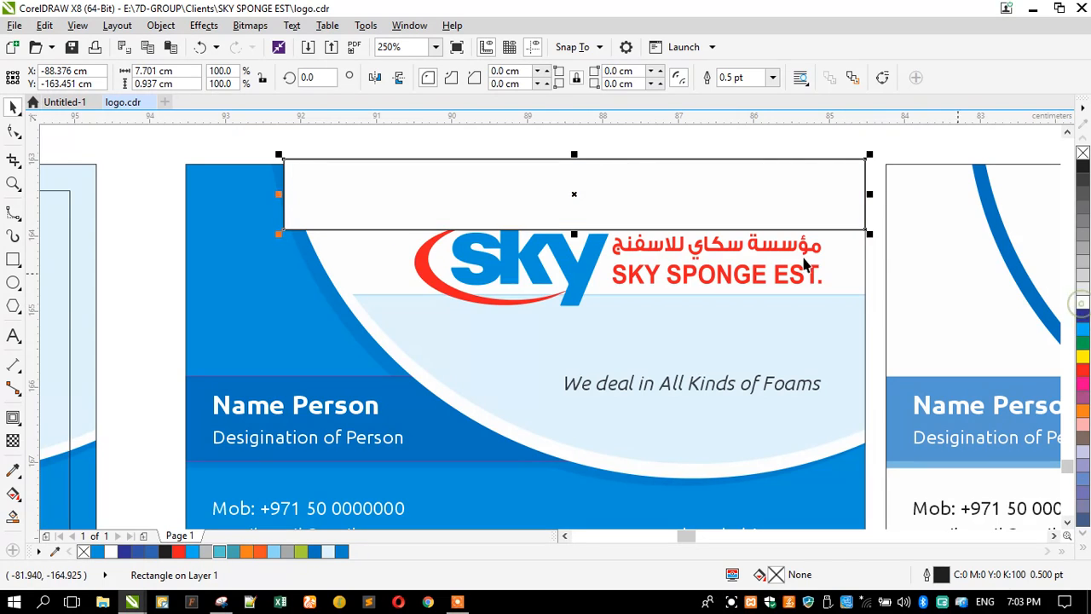
{"action": "left_click", "coordinate": [12, 470]}
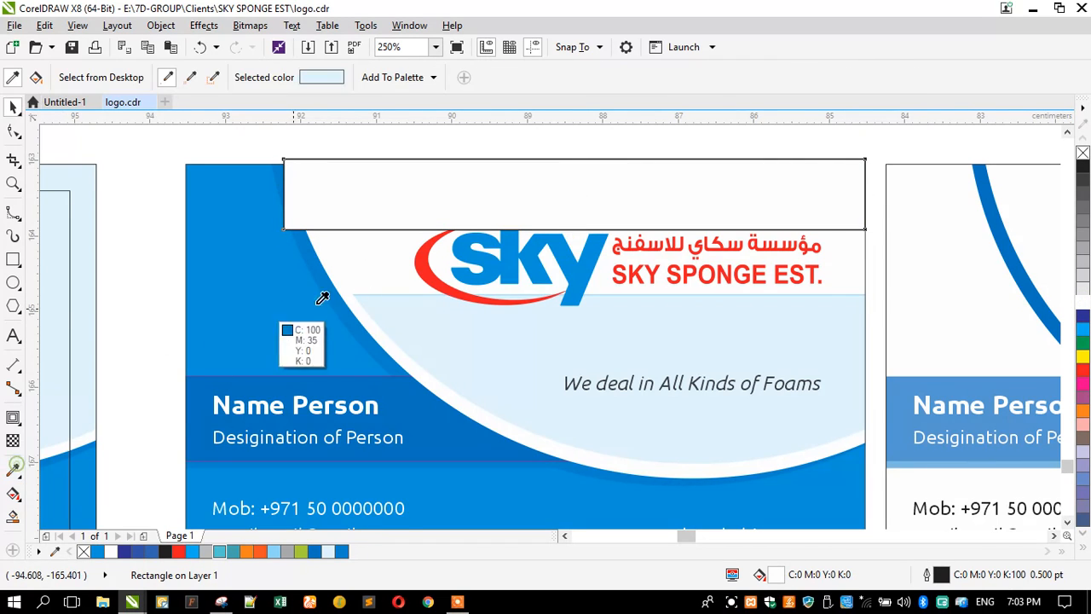
{"action": "scroll", "coordinate": [422, 264], "scroll_direction": "up", "scroll_amount": 4}
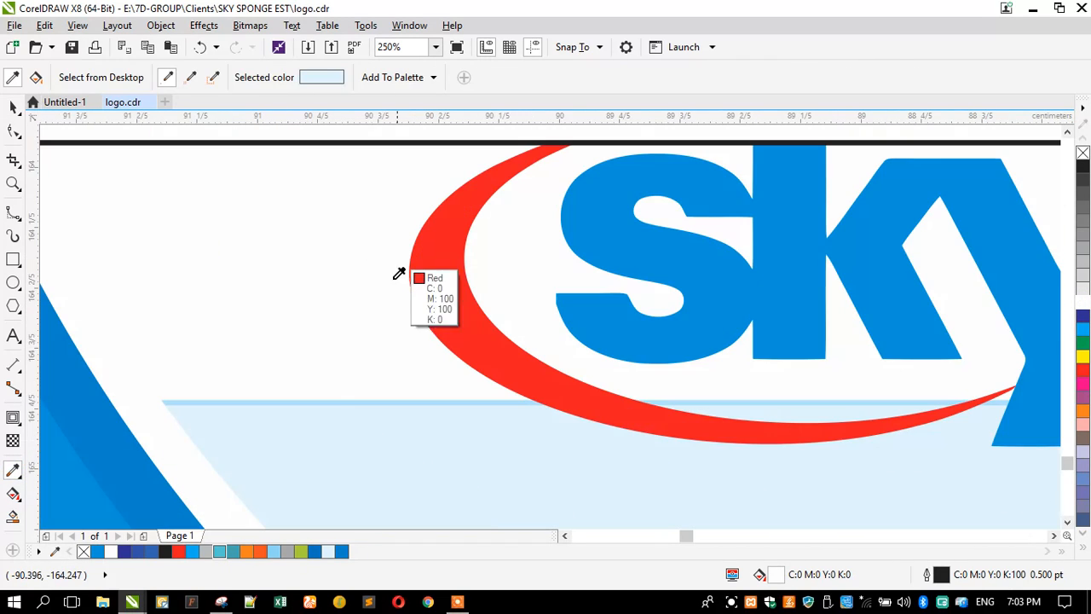
{"action": "left_click", "coordinate": [284, 399]}
{"action": "scroll", "coordinate": [329, 297], "scroll_direction": "down", "scroll_amount": 4}
{"action": "left_click", "coordinate": [311, 252]}
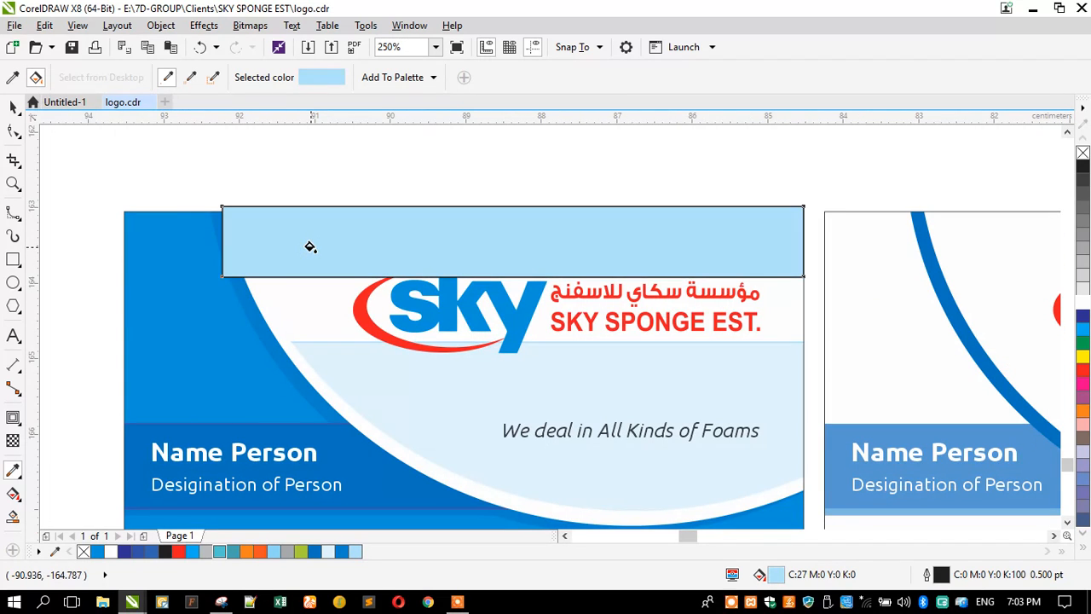
{"action": "key", "text": "ctrl+z"}
{"action": "scroll", "coordinate": [247, 213], "scroll_direction": "up", "scroll_amount": 2}
{"action": "scroll", "coordinate": [247, 213], "scroll_direction": "up", "scroll_amount": 6}
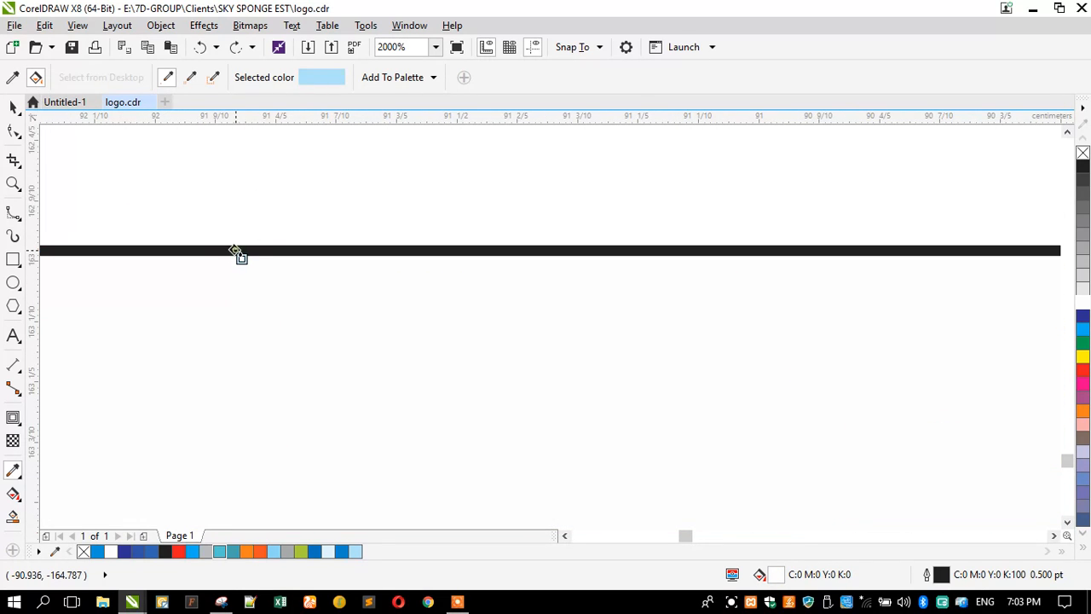
{"action": "left_click", "coordinate": [236, 251]}
{"action": "scroll", "coordinate": [378, 231], "scroll_direction": "down", "scroll_amount": 8}
Step: Move the white bar down across the logo strip
{"action": "left_click", "coordinate": [13, 108]}
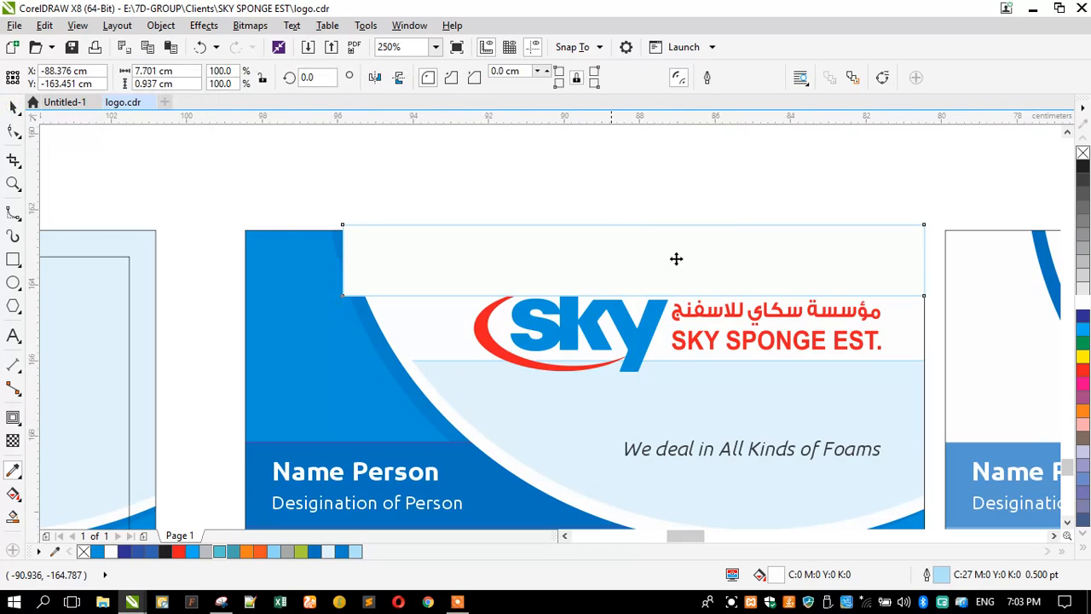
{"action": "scroll", "coordinate": [694, 255], "scroll_direction": "down", "scroll_amount": 5}
{"action": "scroll", "coordinate": [691, 258], "scroll_direction": "up", "scroll_amount": 2}
{"action": "left_click_drag", "start_coordinate": [636, 251], "coordinate": [580, 272]}
{"action": "scroll", "coordinate": [558, 309], "scroll_direction": "up", "scroll_amount": 2}
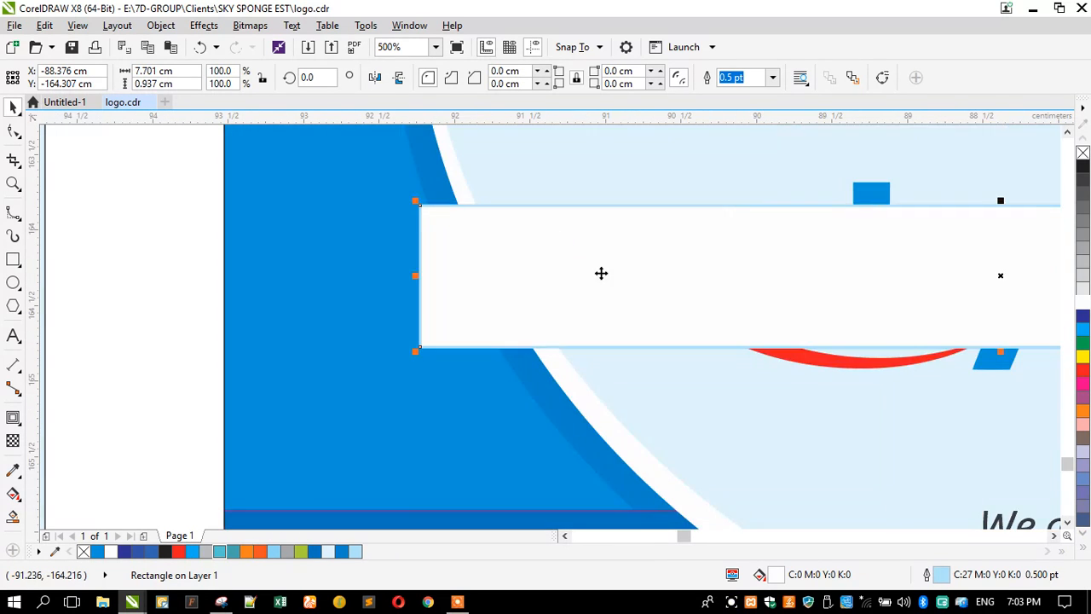
{"action": "scroll", "coordinate": [601, 273], "scroll_direction": "down", "scroll_amount": 2}
Step: Right-align the white bar to the back card and PowerClip it inside the card
{"action": "left_click", "coordinate": [433, 232], "text": "shift"}
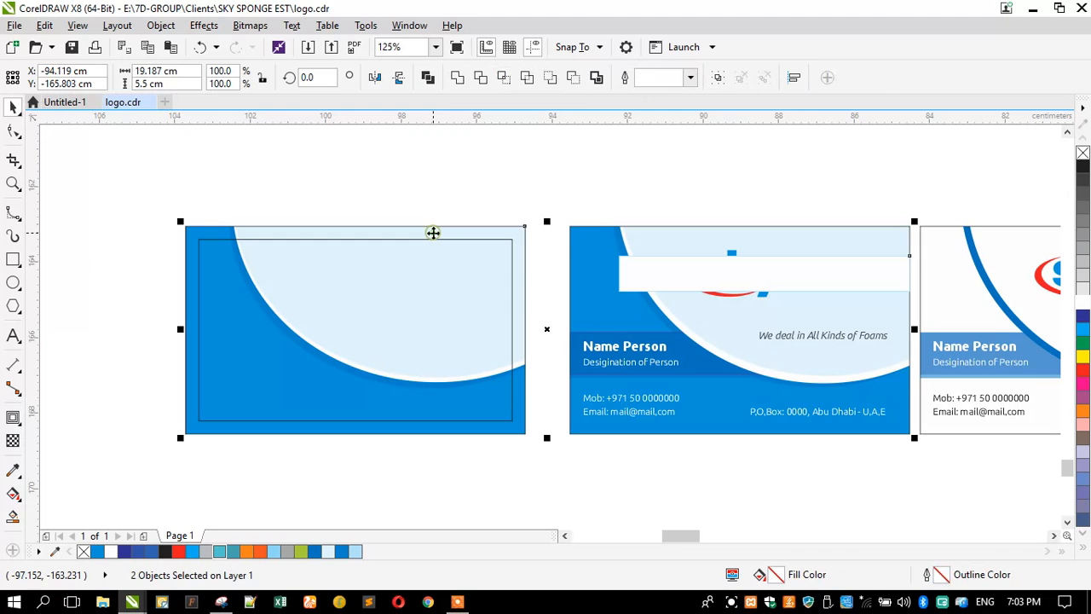
{"action": "key", "text": "r"}
{"action": "left_click", "coordinate": [343, 206]}
{"action": "left_click", "coordinate": [241, 273]}
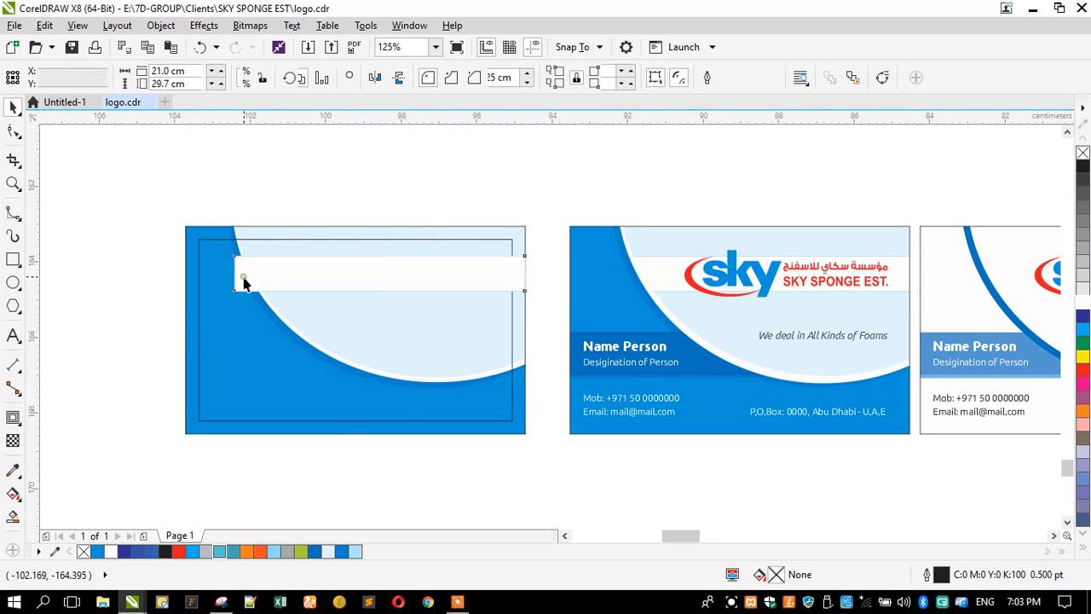
{"action": "scroll", "coordinate": [235, 268], "scroll_direction": "up", "scroll_amount": 1}
{"action": "right_click", "coordinate": [246, 264]}
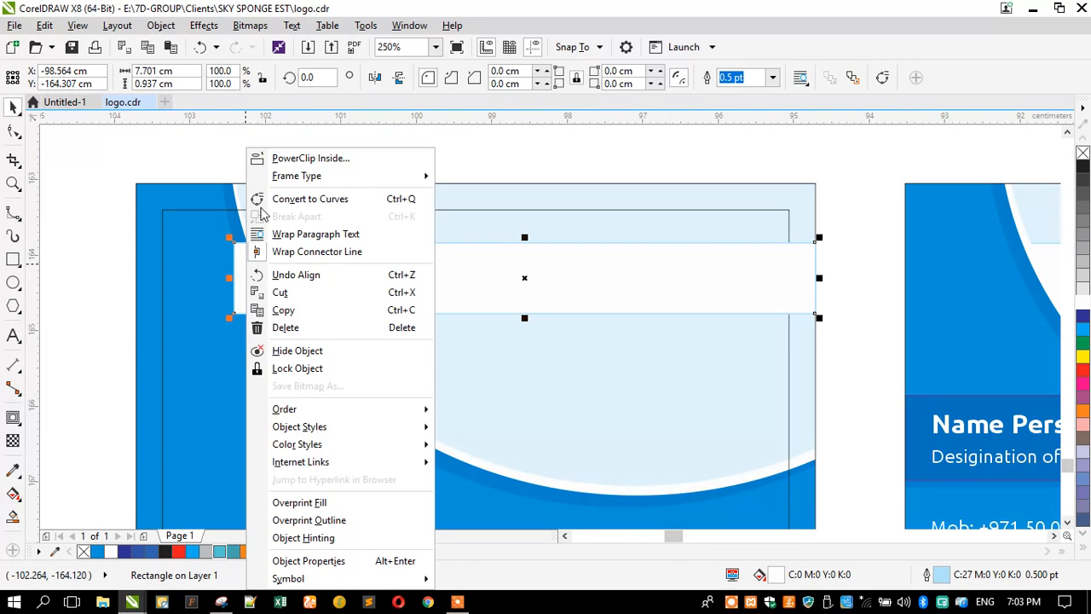
{"action": "left_click", "coordinate": [261, 157]}
{"action": "left_click", "coordinate": [220, 187]}
{"action": "left_click", "coordinate": [247, 163]}
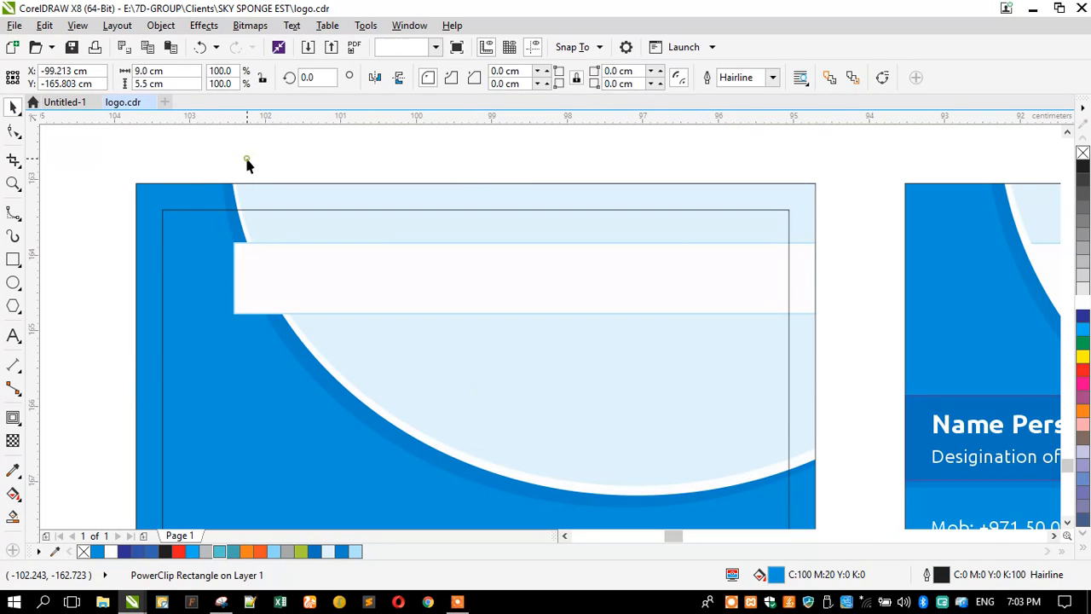
{"action": "scroll", "coordinate": [247, 165], "scroll_direction": "down", "scroll_amount": 1}
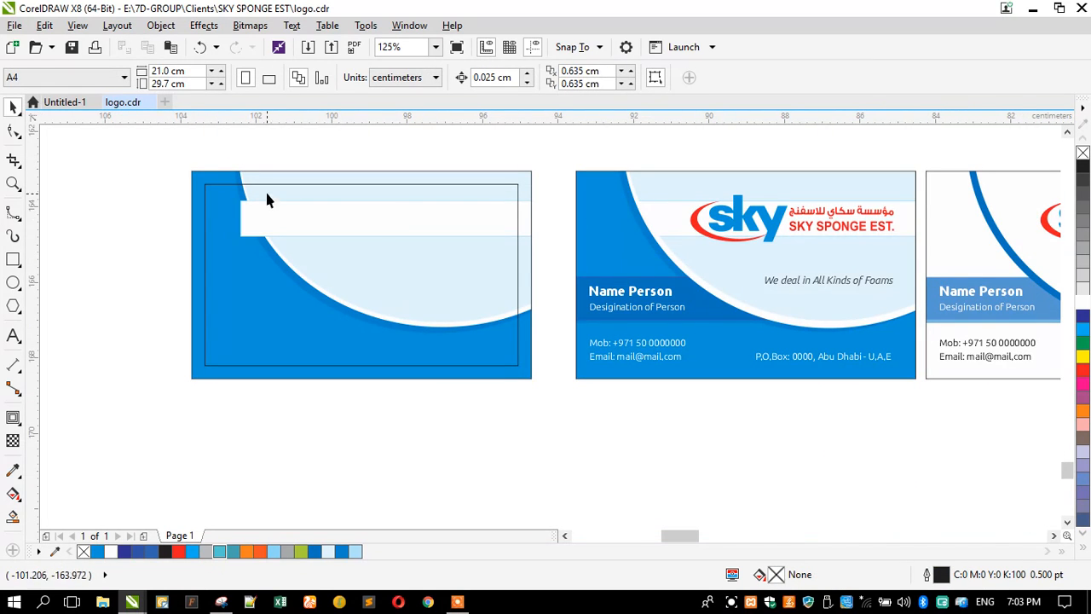
Step: Inside the card's PowerClip contents, clip the white band into the light-blue ellipse
{"action": "left_click", "coordinate": [246, 173]}
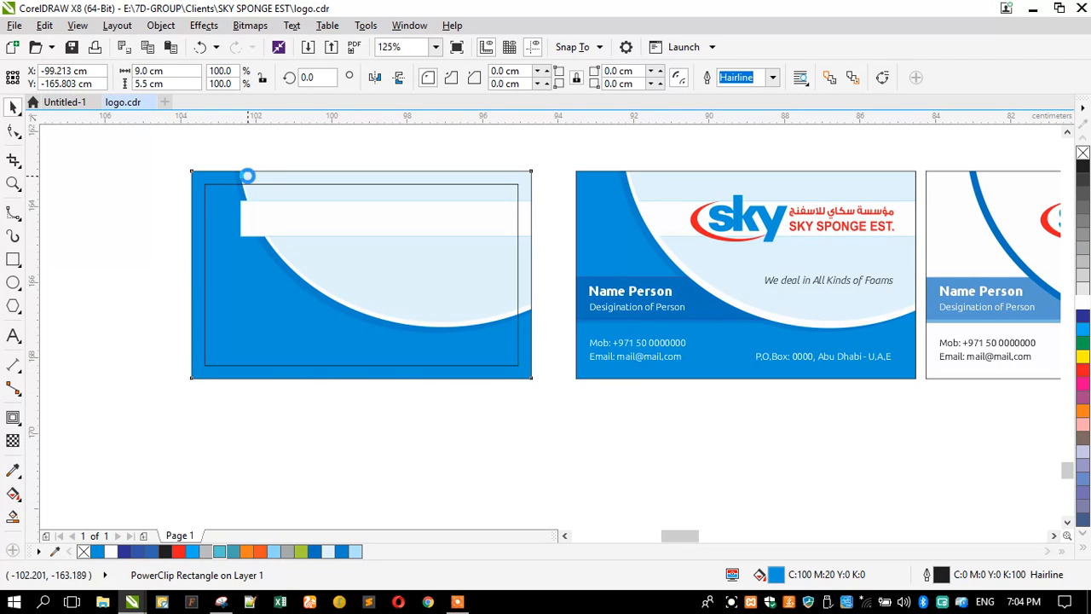
{"action": "left_click", "coordinate": [258, 220]}
{"action": "left_click", "coordinate": [252, 160]}
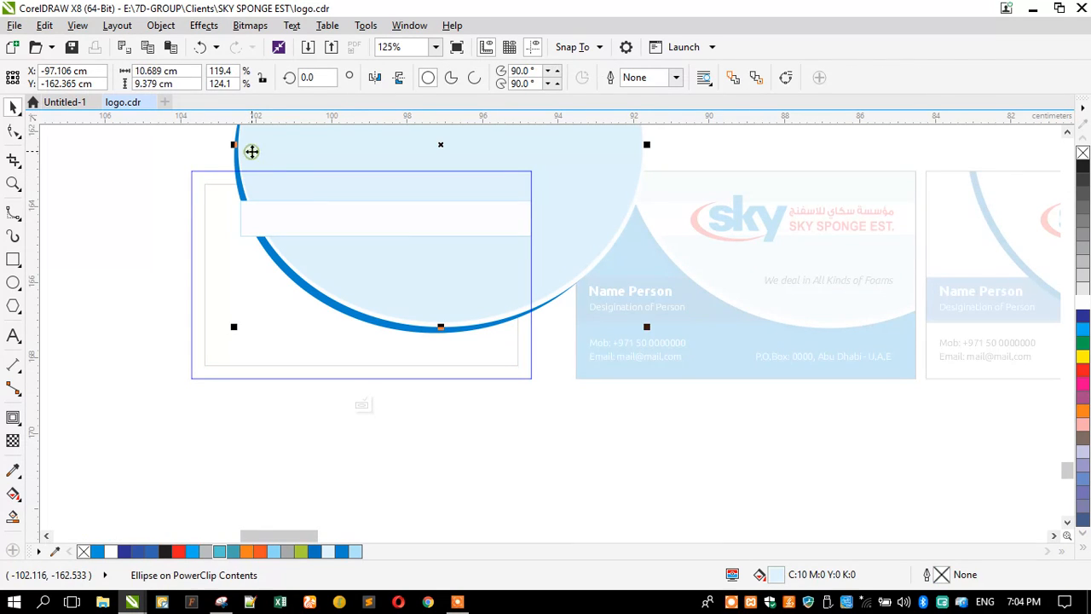
{"action": "scroll", "coordinate": [251, 162], "scroll_direction": "up", "scroll_amount": 4}
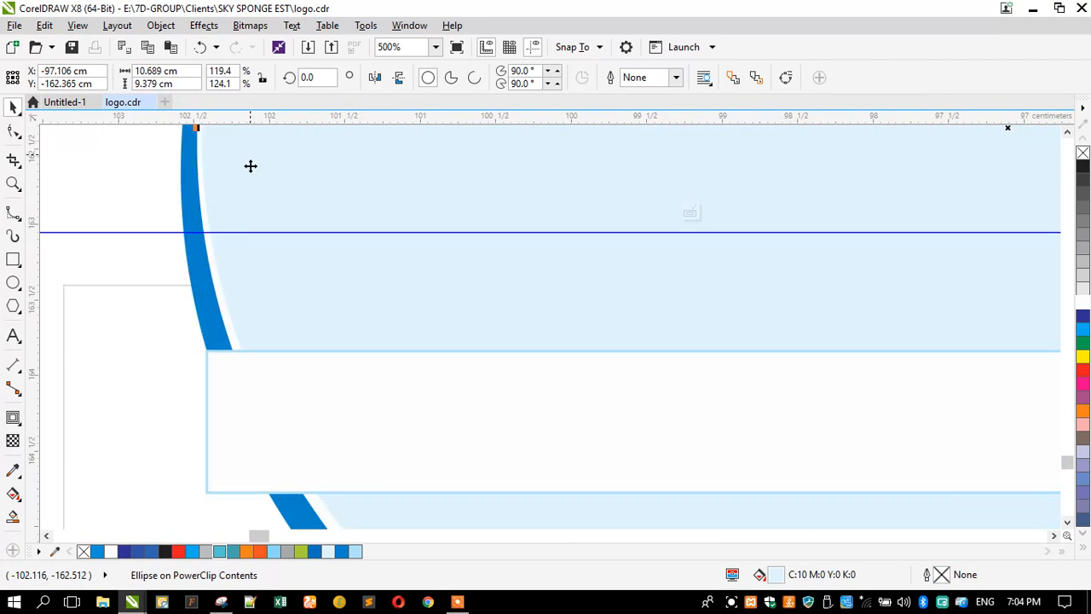
{"action": "left_click", "coordinate": [227, 358]}
{"action": "right_click", "coordinate": [226, 358]}
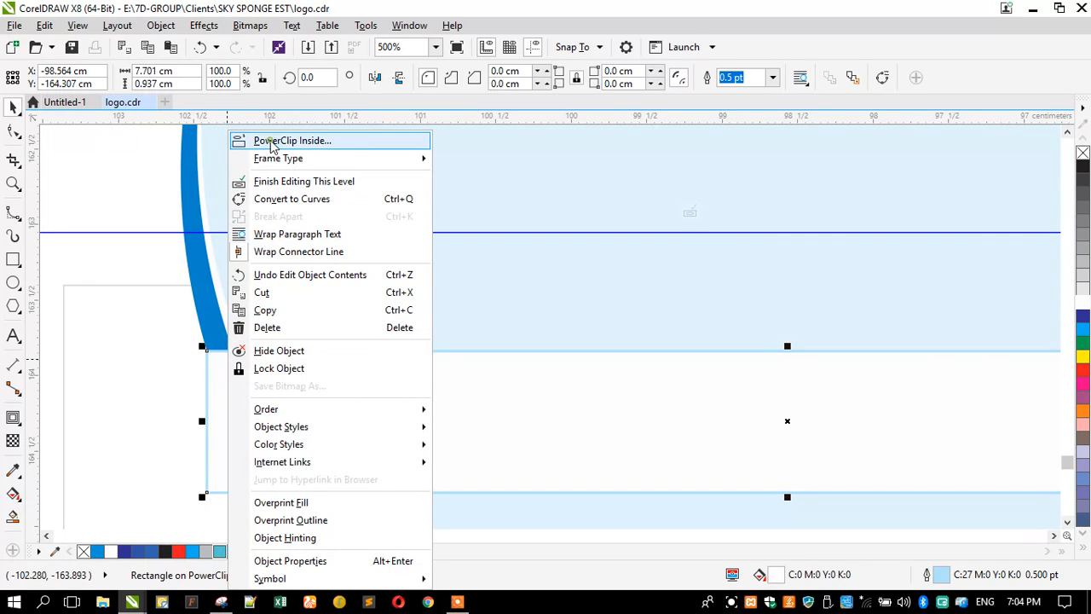
{"action": "left_click", "coordinate": [271, 141]}
{"action": "left_click", "coordinate": [213, 170]}
{"action": "scroll", "coordinate": [327, 216], "scroll_direction": "down", "scroll_amount": 2}
{"action": "scroll", "coordinate": [328, 216], "scroll_direction": "down", "scroll_amount": 1}
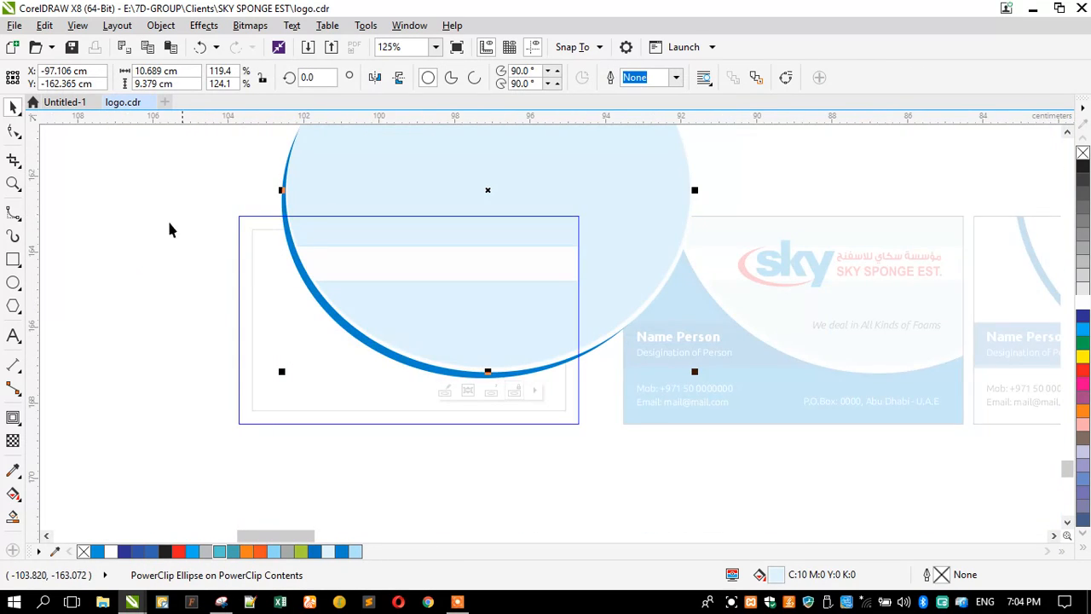
{"action": "left_click", "coordinate": [156, 221], "text": "ctrl"}
{"action": "left_click", "coordinate": [131, 242]}
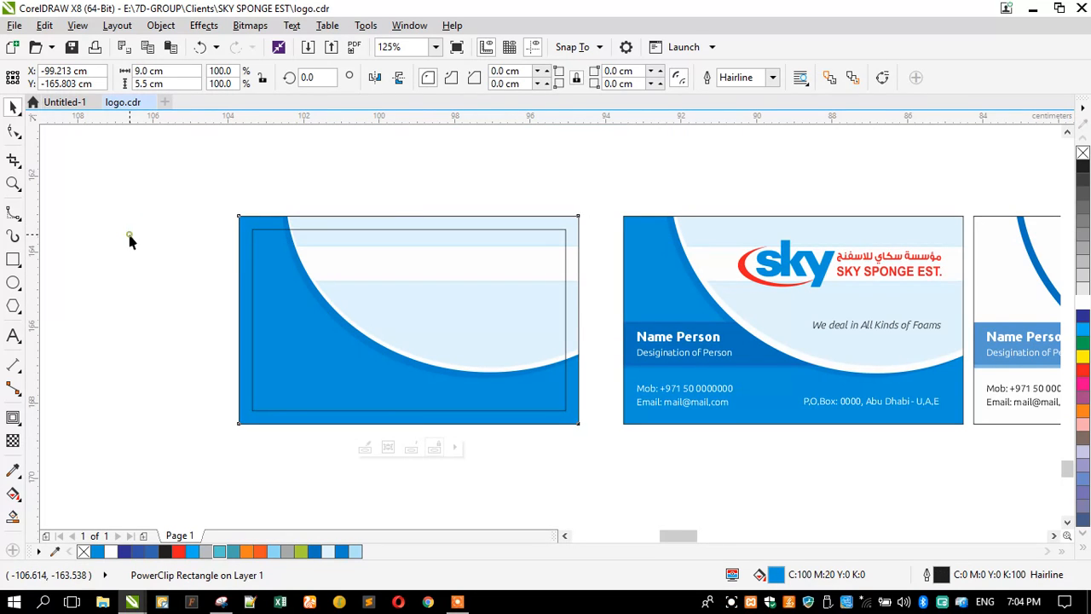
Step: Draw a rectangle around the name and designation and leave a slightly lower copy
{"action": "left_click", "coordinate": [14, 260]}
{"action": "scroll", "coordinate": [935, 349], "scroll_direction": "up", "scroll_amount": 1}
{"action": "scroll", "coordinate": [718, 360], "scroll_direction": "up", "scroll_amount": 1}
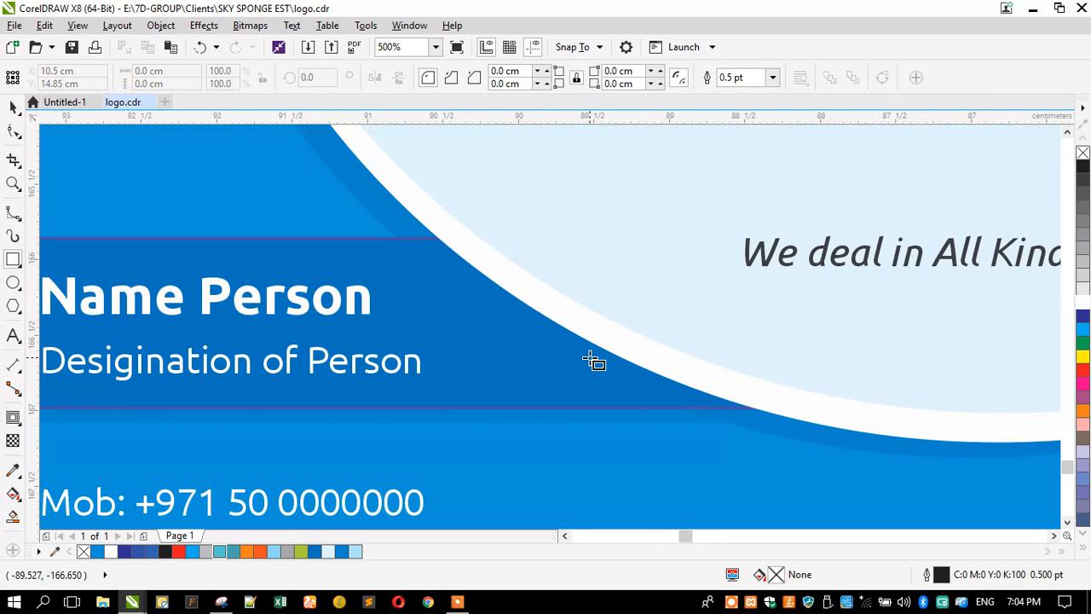
{"action": "scroll", "coordinate": [682, 417], "scroll_direction": "down", "scroll_amount": 1}
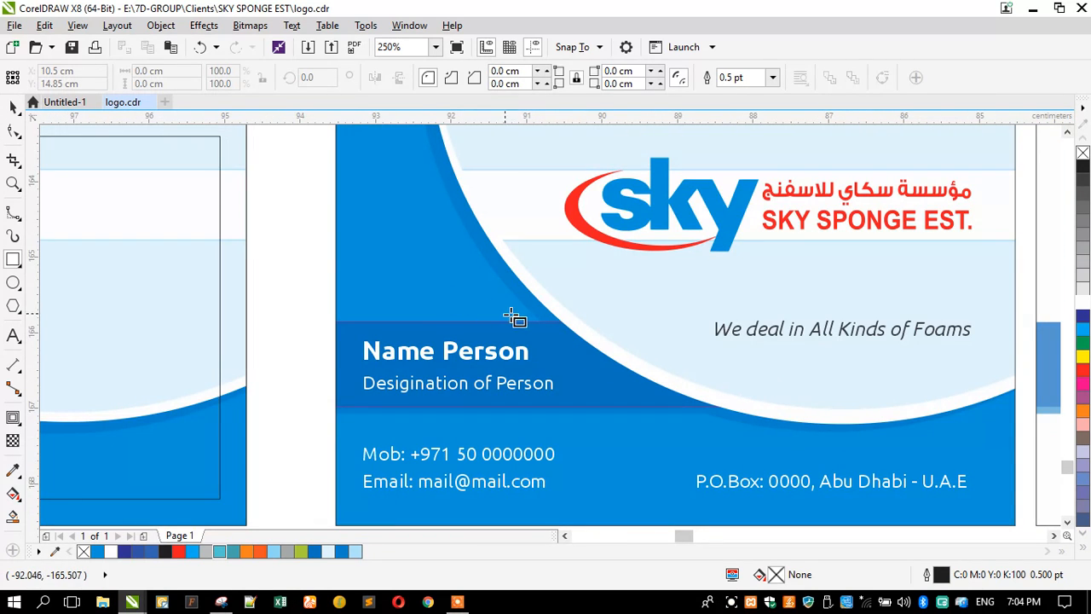
{"action": "scroll", "coordinate": [545, 322], "scroll_direction": "up", "scroll_amount": 1}
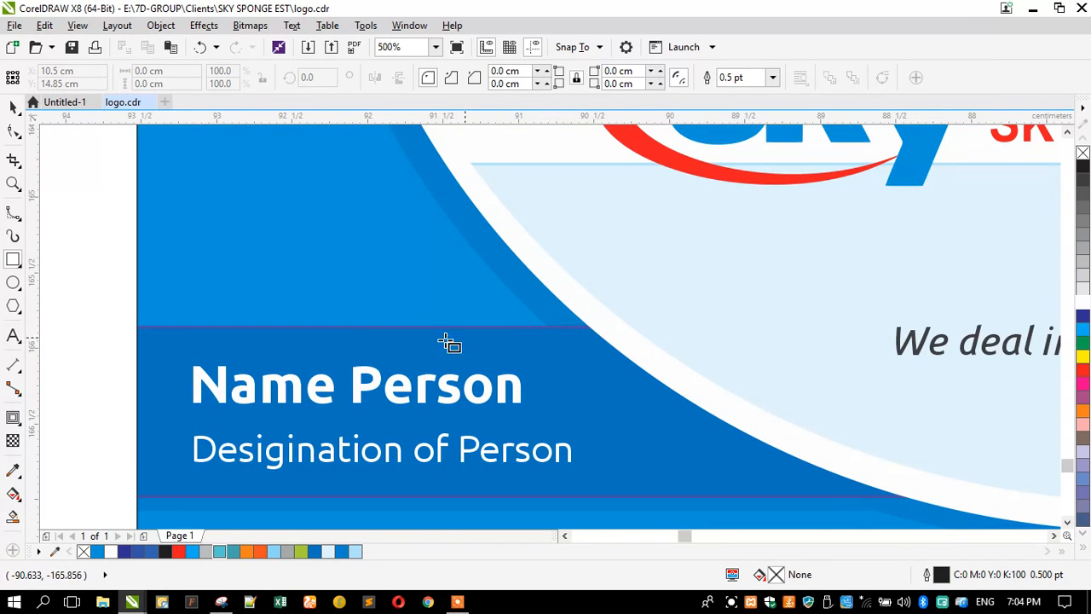
{"action": "scroll", "coordinate": [384, 337], "scroll_direction": "down", "scroll_amount": 1}
{"action": "left_click_drag", "start_coordinate": [262, 332], "coordinate": [788, 420]}
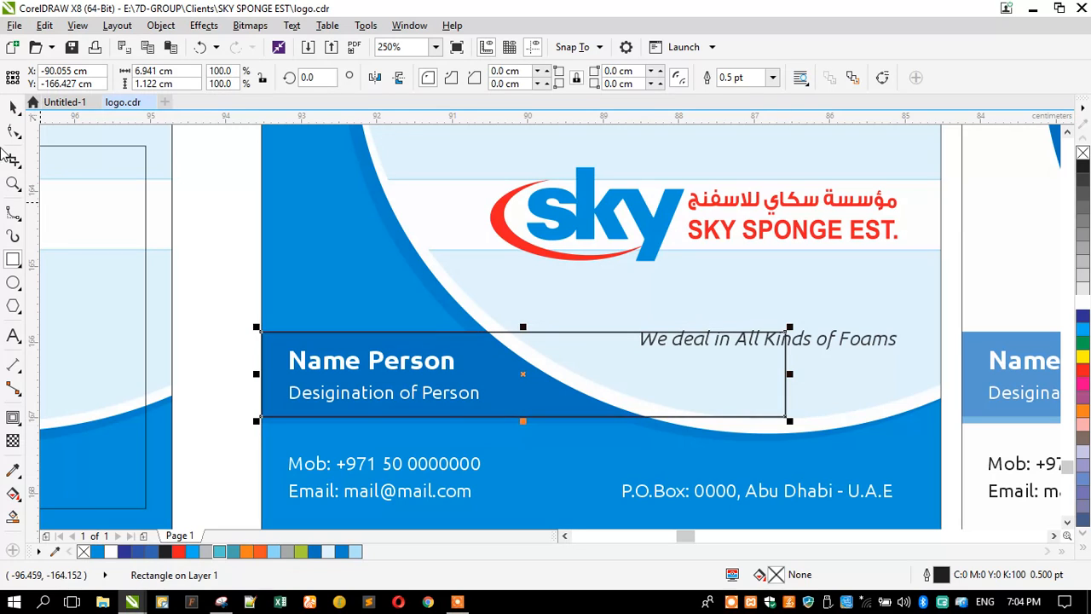
{"action": "key", "text": "space"}
{"action": "scroll", "coordinate": [298, 417], "scroll_direction": "up", "scroll_amount": 2}
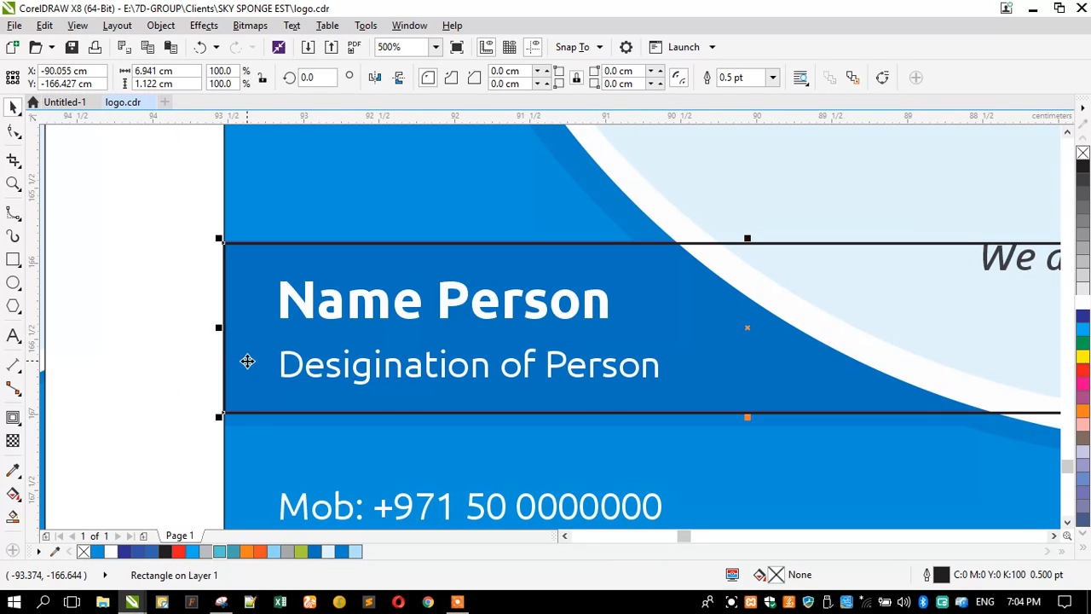
{"action": "left_click_drag", "start_coordinate": [247, 346], "coordinate": [247, 359]}
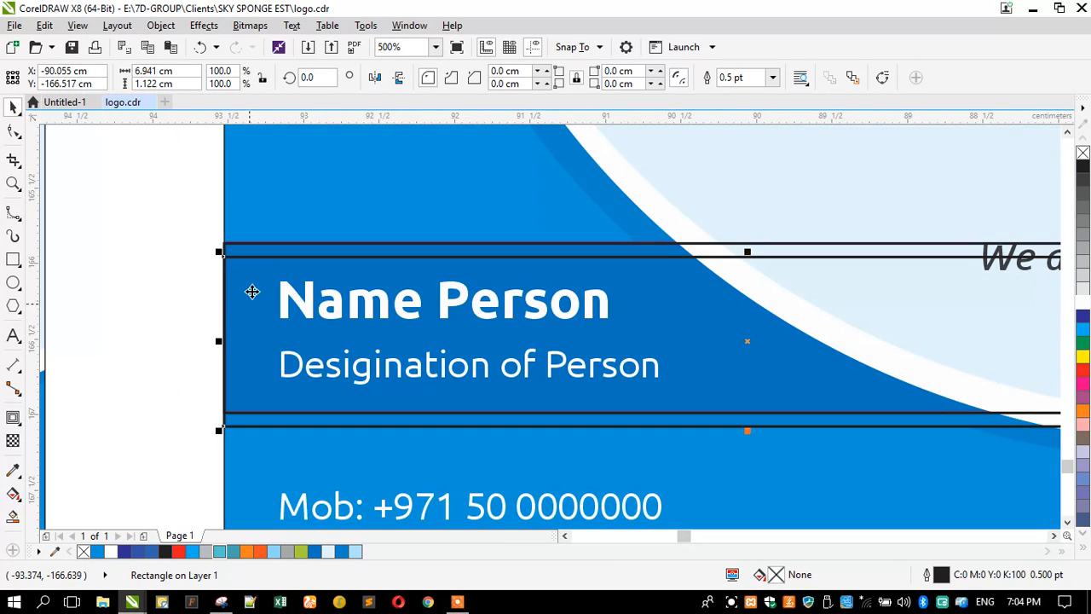
{"action": "left_click", "coordinate": [264, 248]}
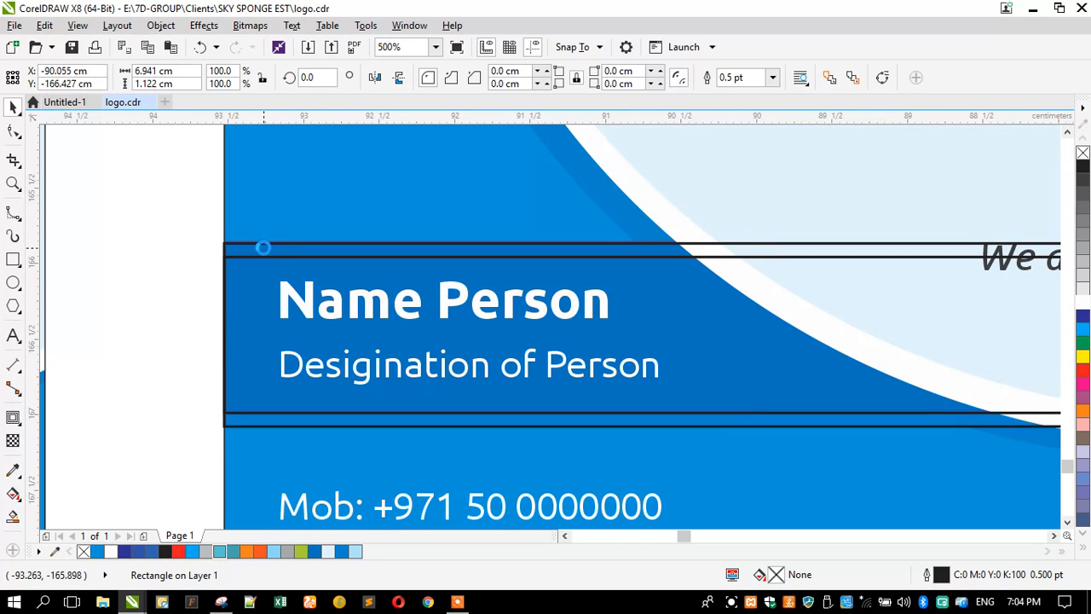
{"action": "left_click", "coordinate": [183, 301]}
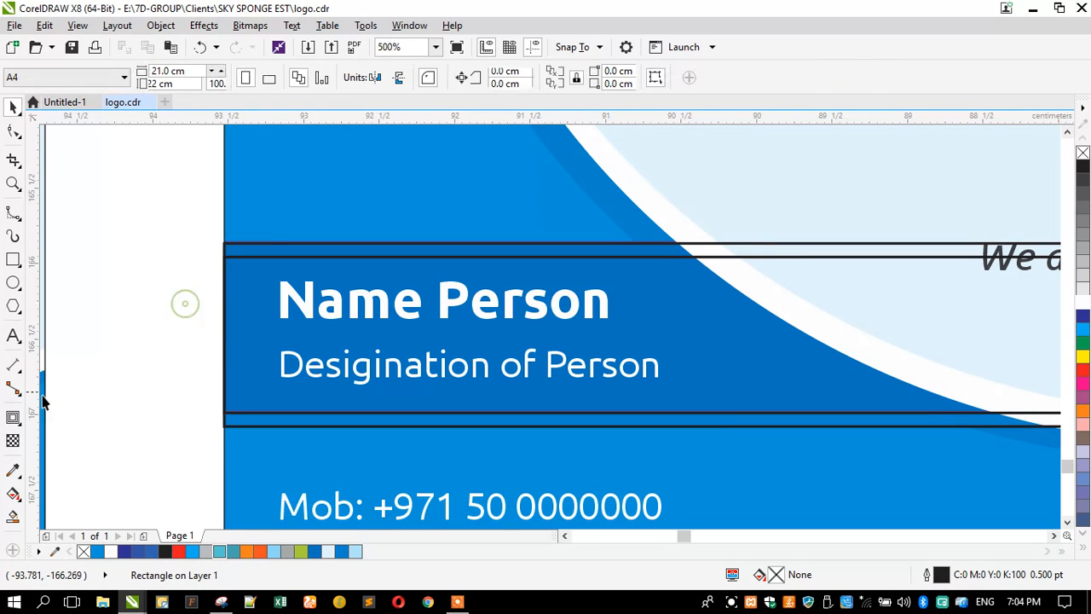
Step: Fill the name band and the thin strip below with the darker sampled blue
{"action": "left_click", "coordinate": [13, 469]}
{"action": "left_click", "coordinate": [232, 421]}
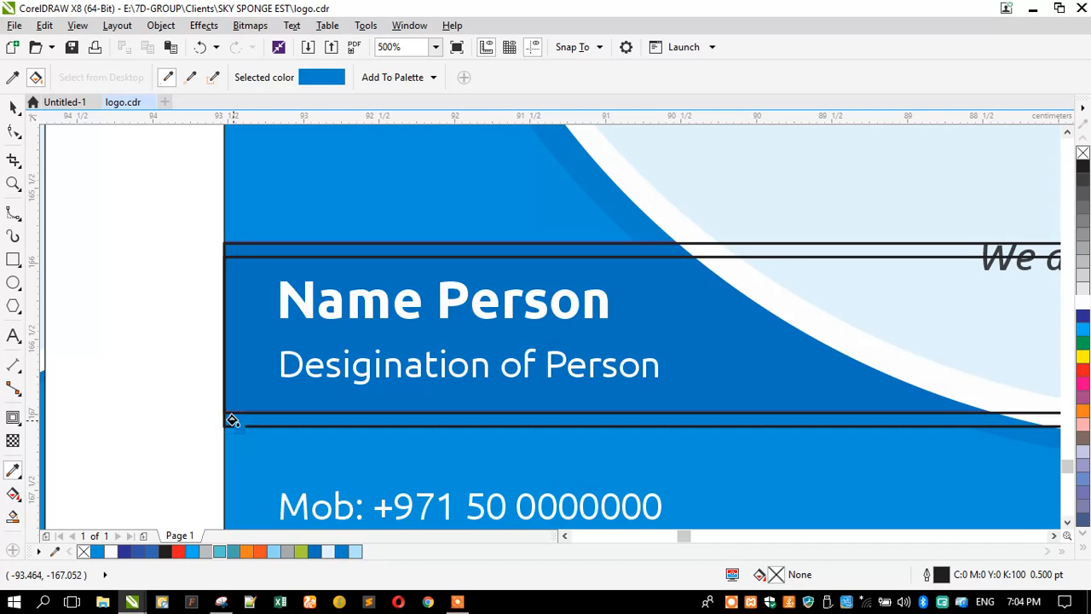
{"action": "left_click", "coordinate": [231, 421]}
{"action": "left_click", "coordinate": [12, 78]}
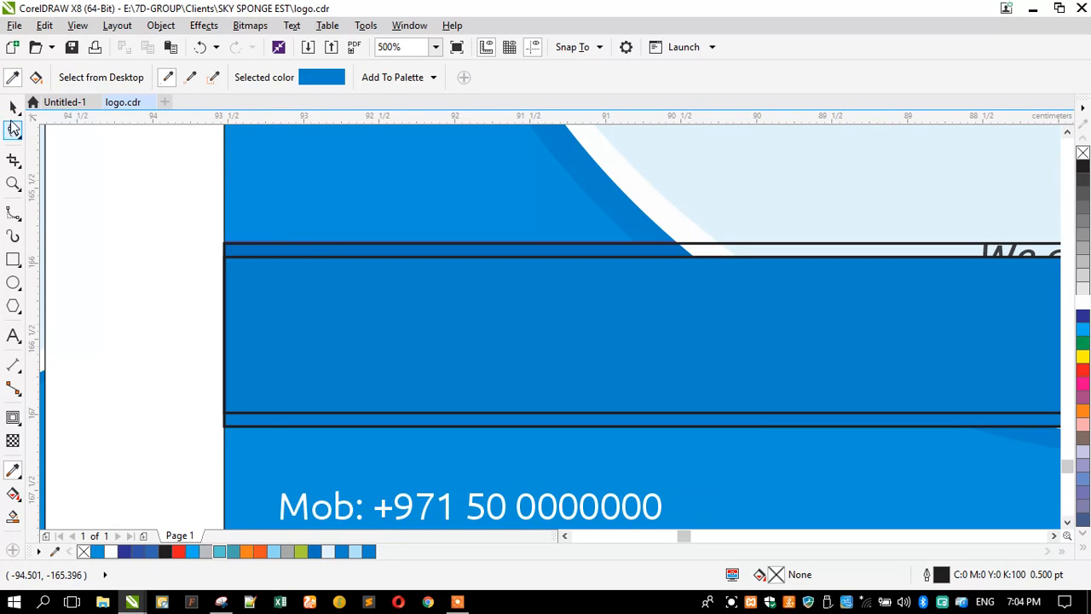
{"action": "key", "text": "ctrl+z"}
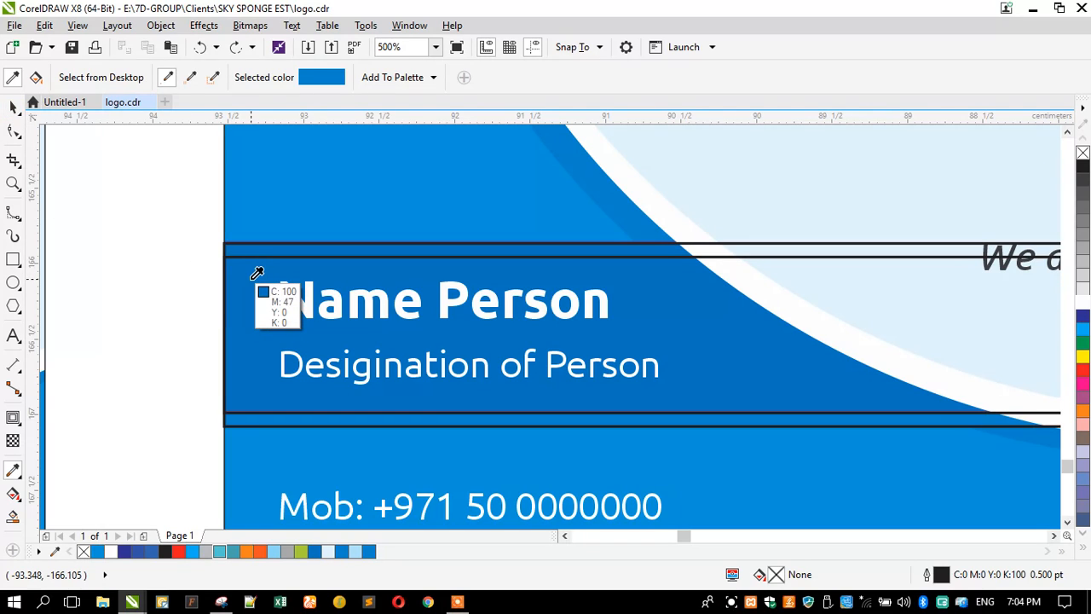
{"action": "left_click", "coordinate": [252, 279]}
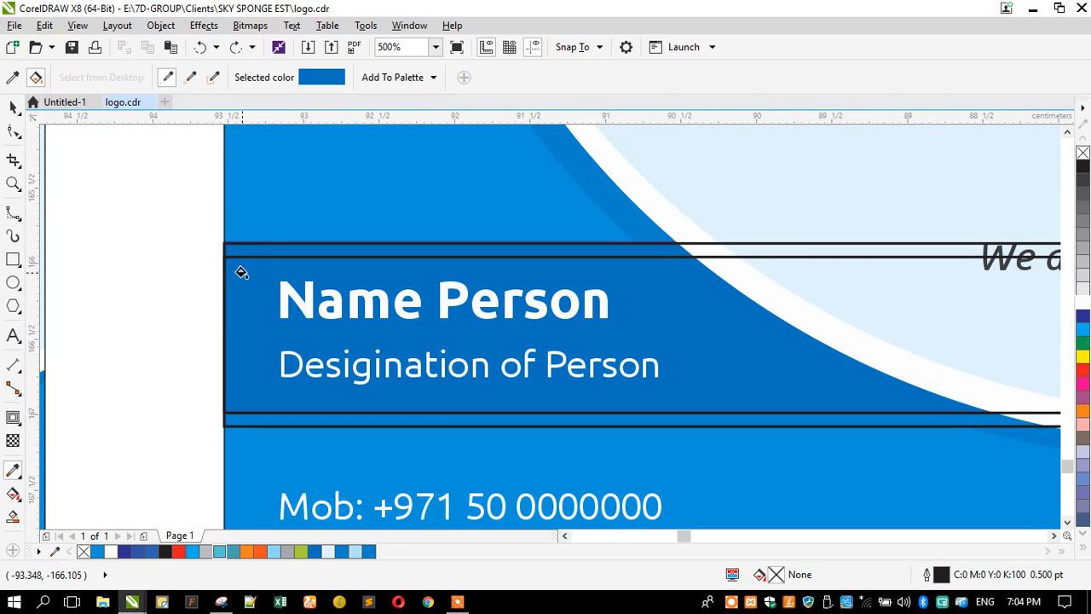
{"action": "left_click", "coordinate": [241, 271]}
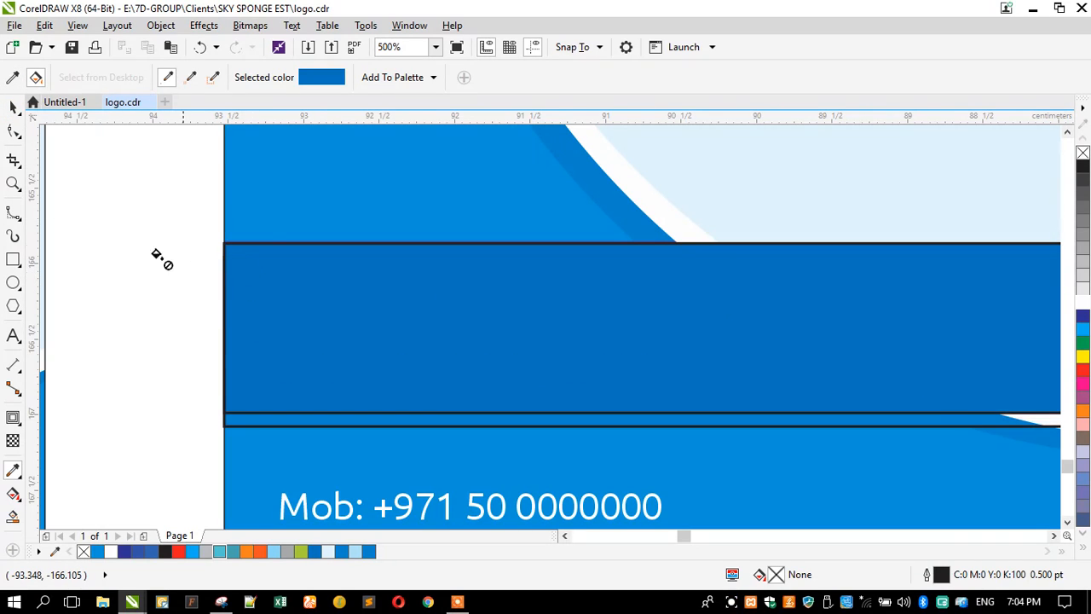
{"action": "left_click", "coordinate": [237, 420]}
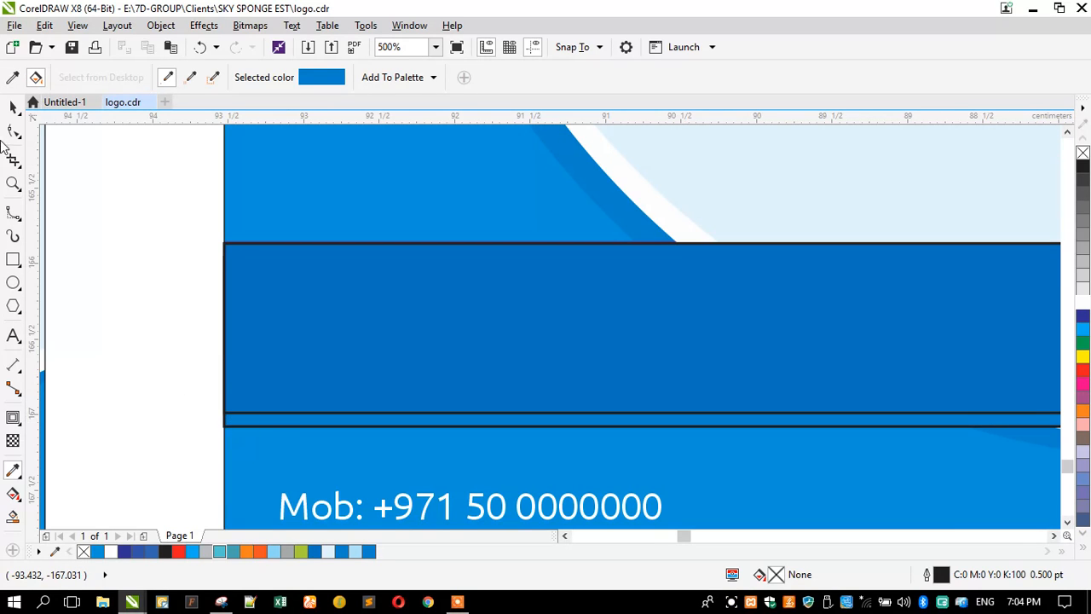
Step: Shift the dark blue band and thin strip to the right, off the name text
{"action": "left_click", "coordinate": [12, 107]}
{"action": "left_click", "coordinate": [244, 392]}
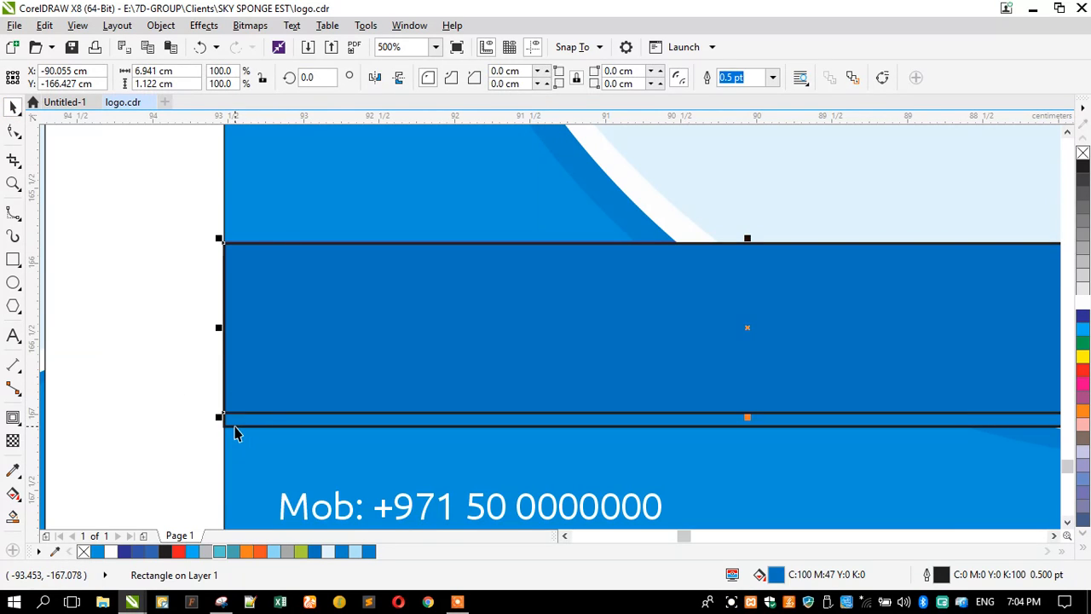
{"action": "left_click", "coordinate": [237, 421], "text": "shift"}
{"action": "left_click_drag", "start_coordinate": [267, 312], "coordinate": [377, 310]}
{"action": "left_click", "coordinate": [169, 271]}
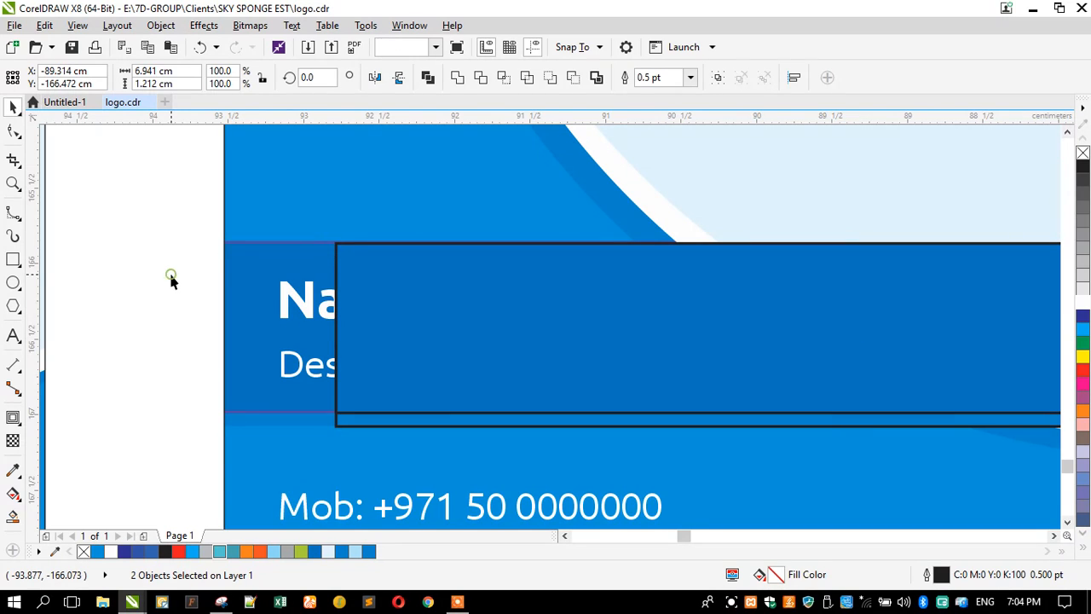
Step: Remove the band's black outline and give it a sampled purple-blue outline
{"action": "left_click", "coordinate": [368, 424]}
{"action": "right_click", "coordinate": [1082, 154]}
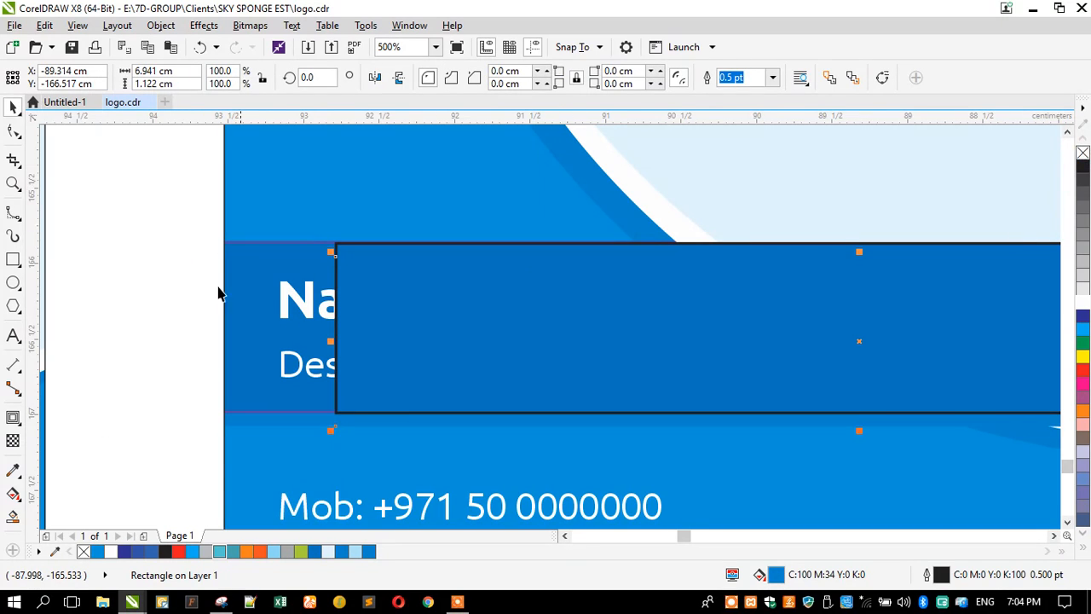
{"action": "left_click", "coordinate": [141, 281]}
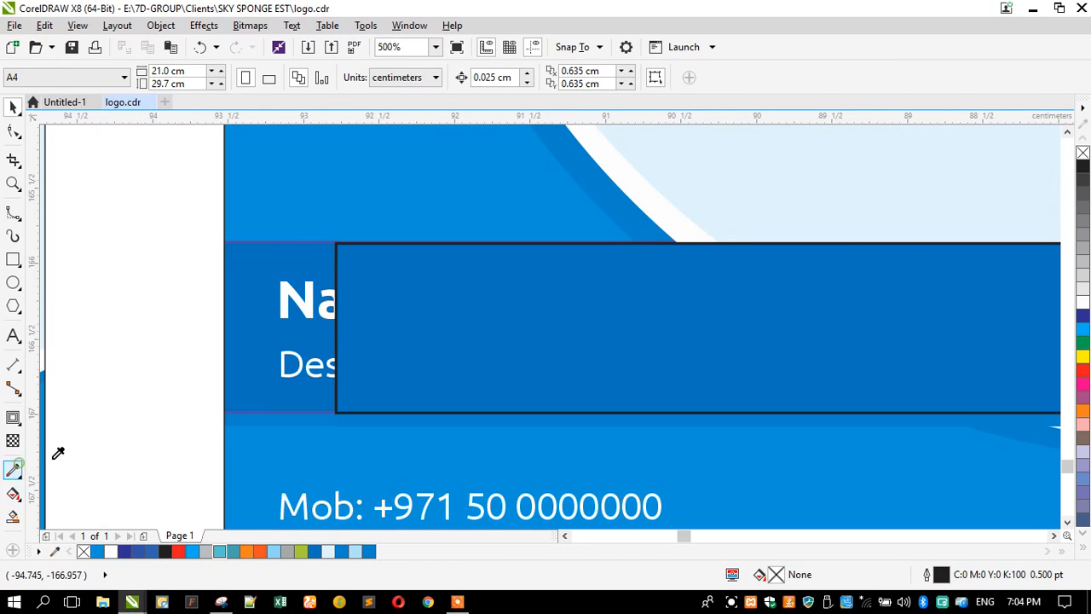
{"action": "left_click", "coordinate": [242, 411]}
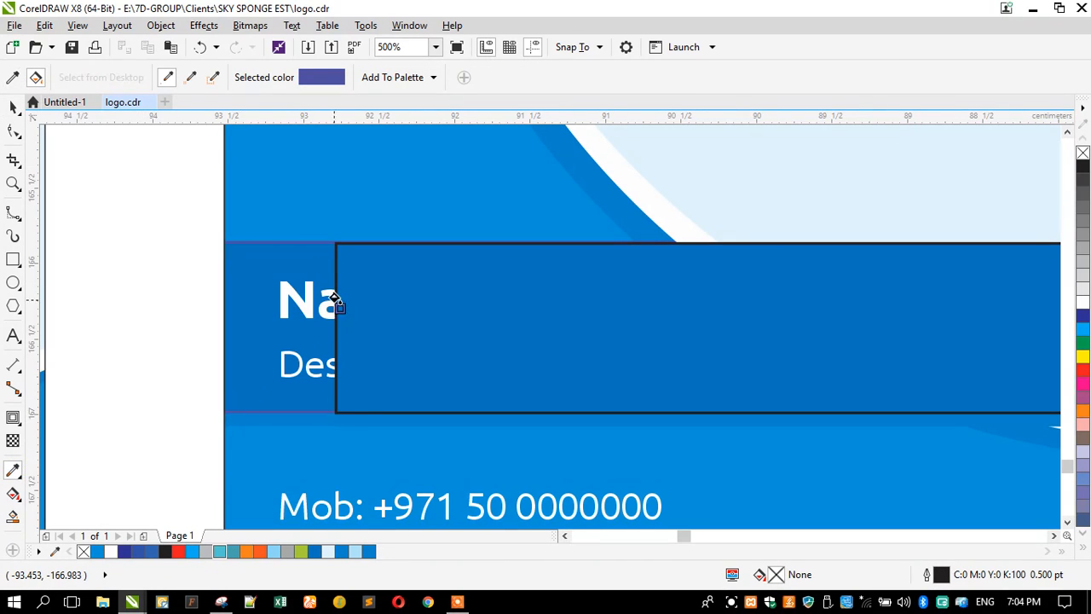
{"action": "left_click", "coordinate": [370, 244]}
Step: Select the dark blue band together with the second object and the left card
{"action": "left_click", "coordinate": [11, 109]}
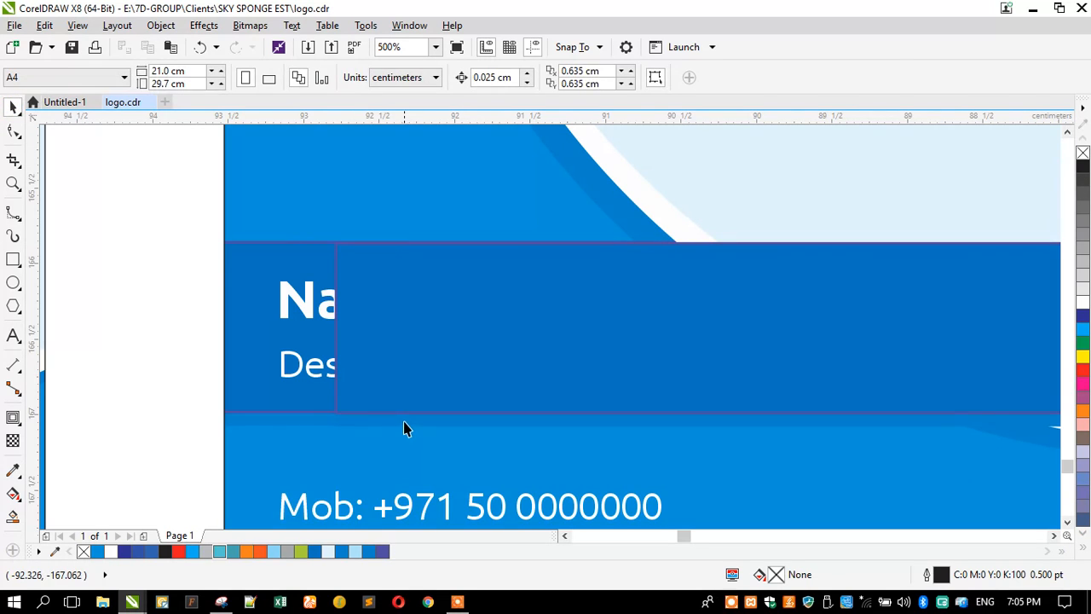
{"action": "left_click", "coordinate": [380, 360]}
{"action": "left_click", "coordinate": [356, 245], "text": "shift"}
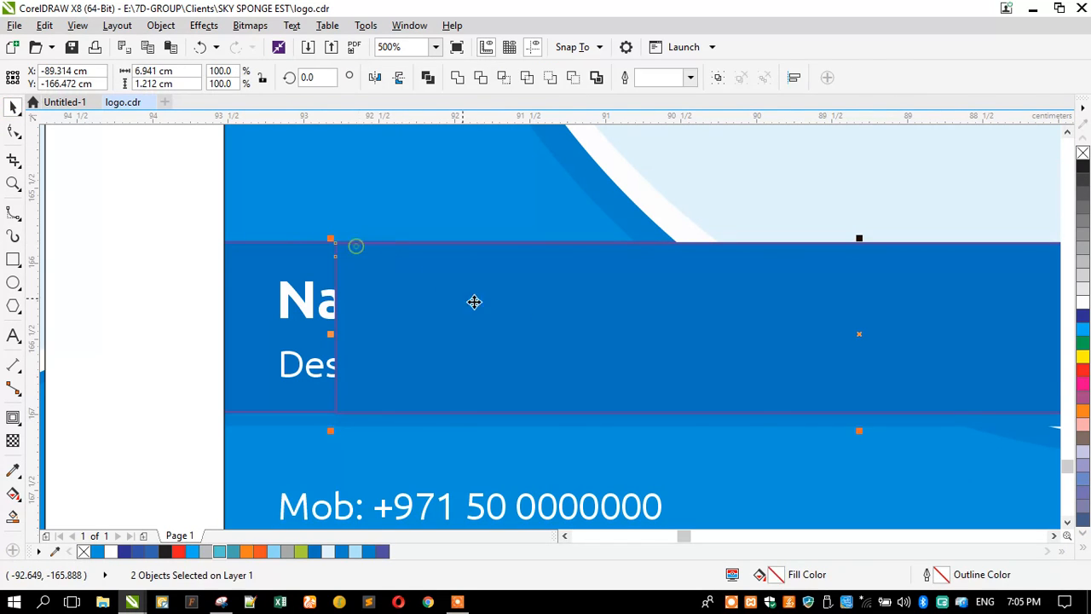
{"action": "scroll", "coordinate": [585, 322], "scroll_direction": "down", "scroll_amount": 3}
{"action": "left_click", "coordinate": [350, 314], "text": "shift"}
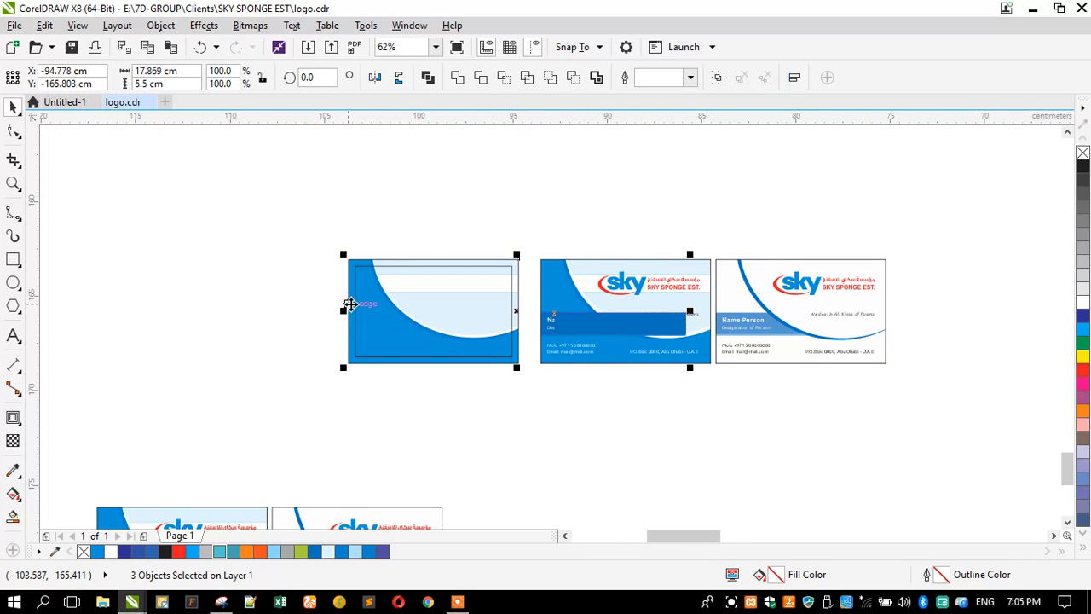
Step: Align the dark blue band to the left card's left edge and clip it inside the card
{"action": "key", "text": "l"}
{"action": "left_click", "coordinate": [309, 331]}
{"action": "scroll", "coordinate": [389, 317], "scroll_direction": "up", "scroll_amount": 2}
{"action": "left_click_drag", "start_coordinate": [275, 295], "coordinate": [594, 384]}
{"action": "right_click", "coordinate": [477, 213]}
{"action": "key", "text": "Escape"}
{"action": "left_click", "coordinate": [320, 209]}
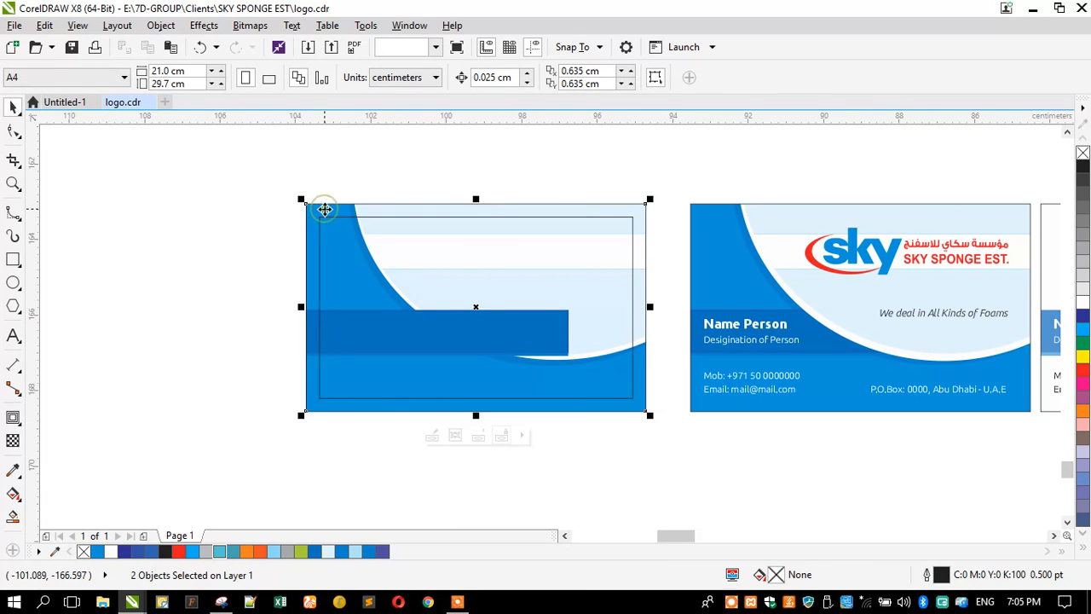
Step: Reorder the light circle in the card's clipped contents so the dark band sits behind it
{"action": "double_click", "coordinate": [310, 268]}
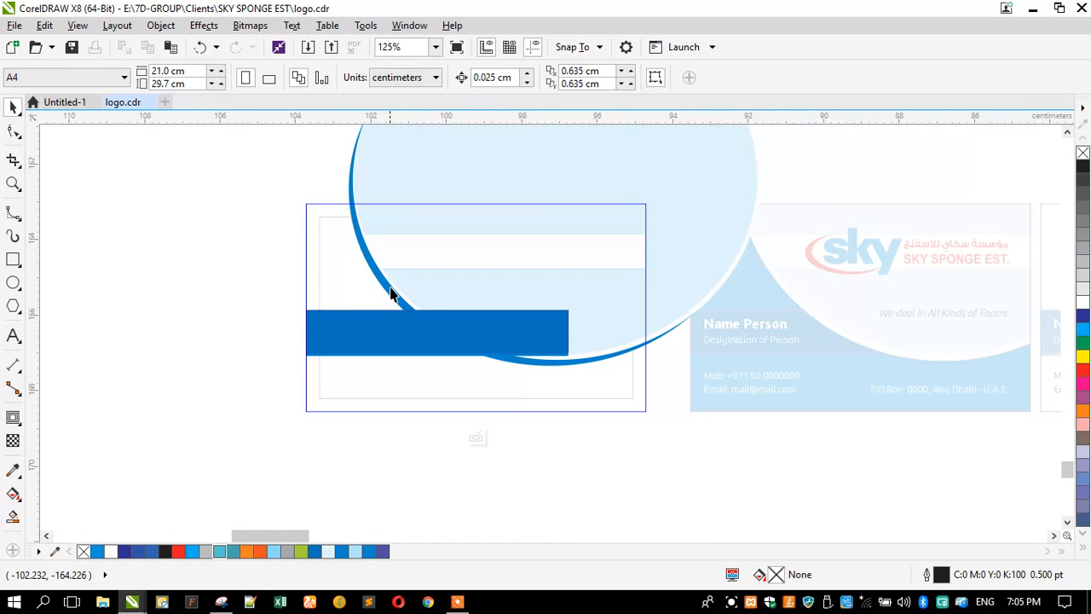
{"action": "scroll", "coordinate": [391, 293], "scroll_direction": "down", "scroll_amount": 2}
{"action": "left_click_drag", "start_coordinate": [358, 144], "coordinate": [606, 340]}
{"action": "left_click", "coordinate": [284, 329]}
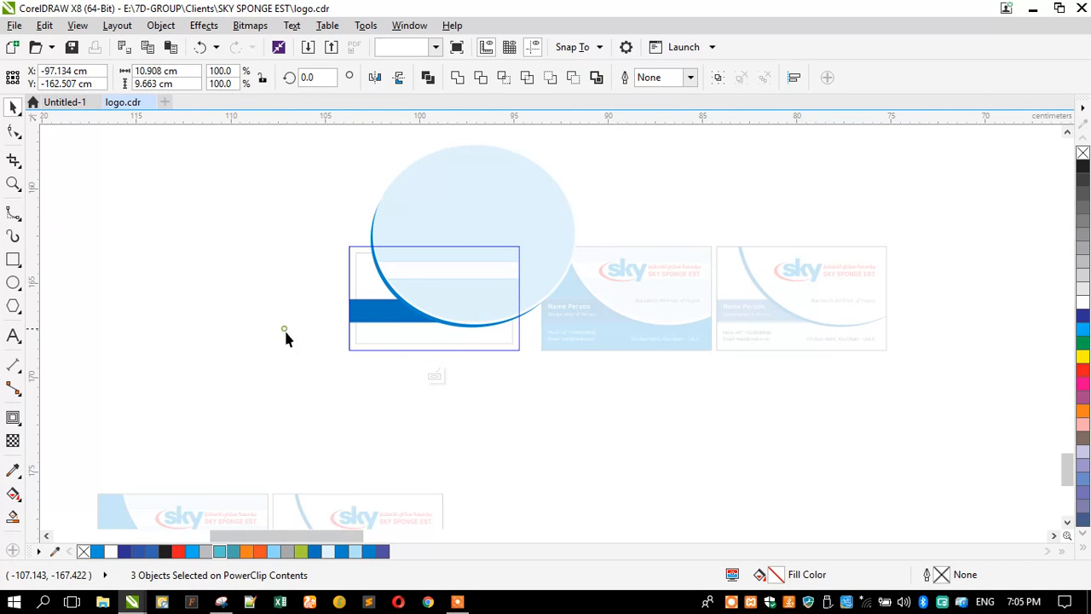
{"action": "scroll", "coordinate": [392, 309], "scroll_direction": "up", "scroll_amount": 4}
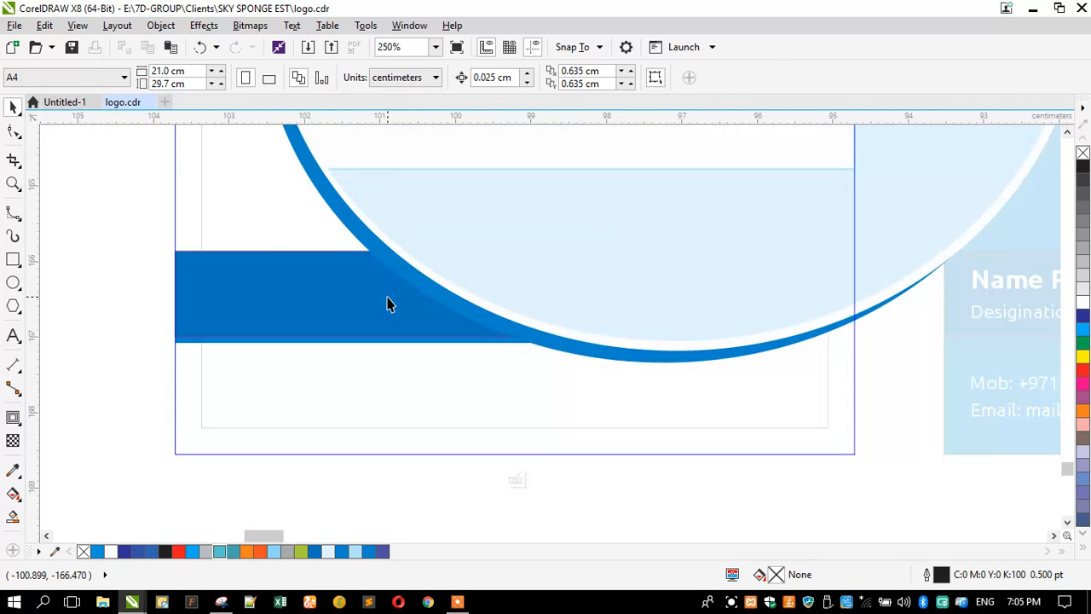
{"action": "left_click", "coordinate": [365, 245]}
{"action": "key", "text": "ctrl+Page_Down"}
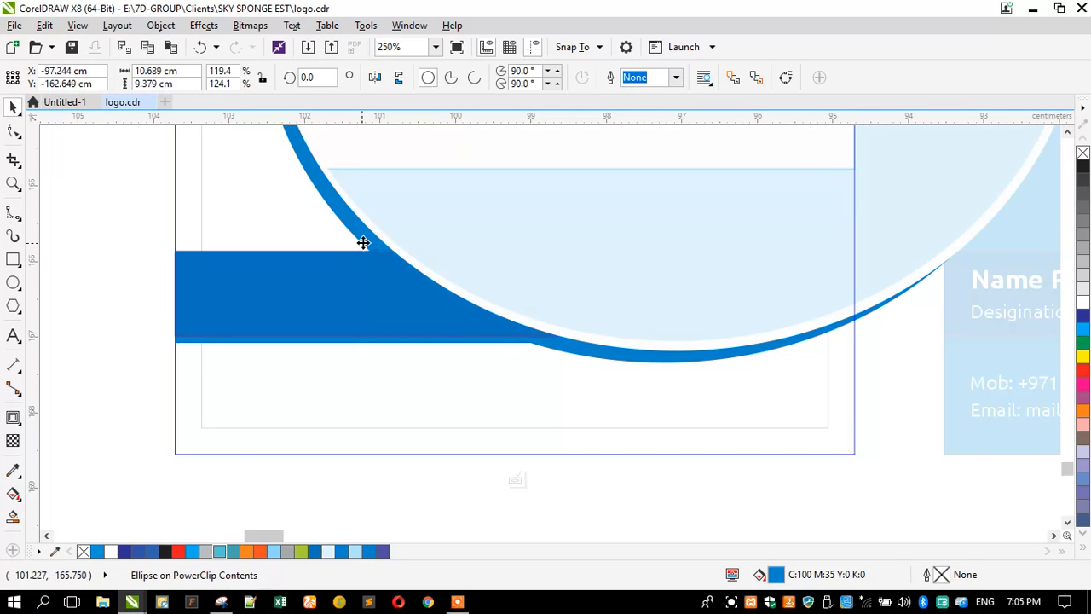
{"action": "scroll", "coordinate": [339, 305], "scroll_direction": "down", "scroll_amount": 2}
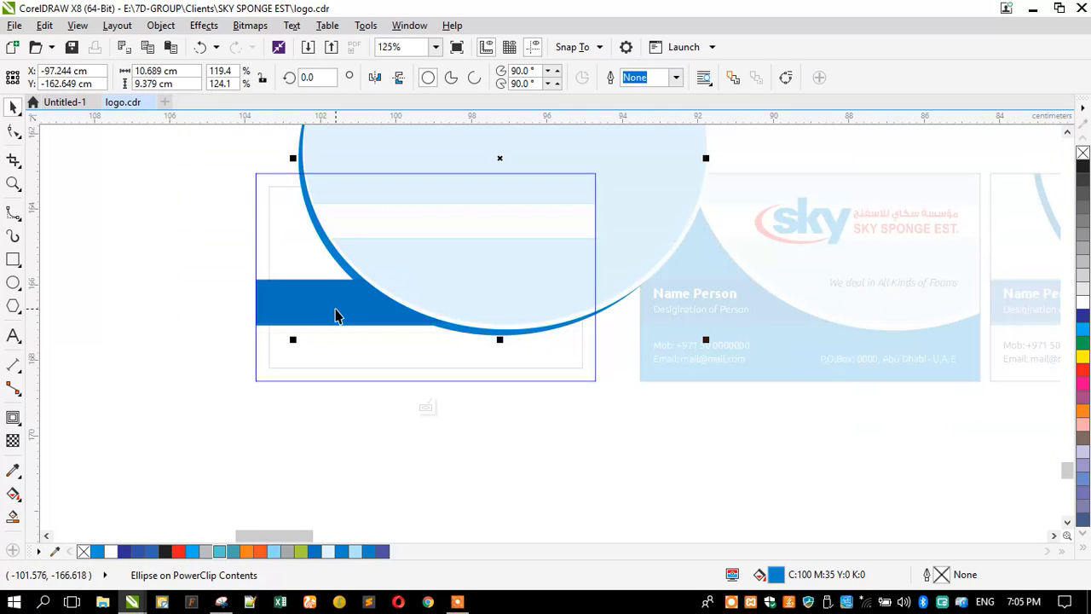
{"action": "left_click", "coordinate": [220, 300], "text": "ctrl"}
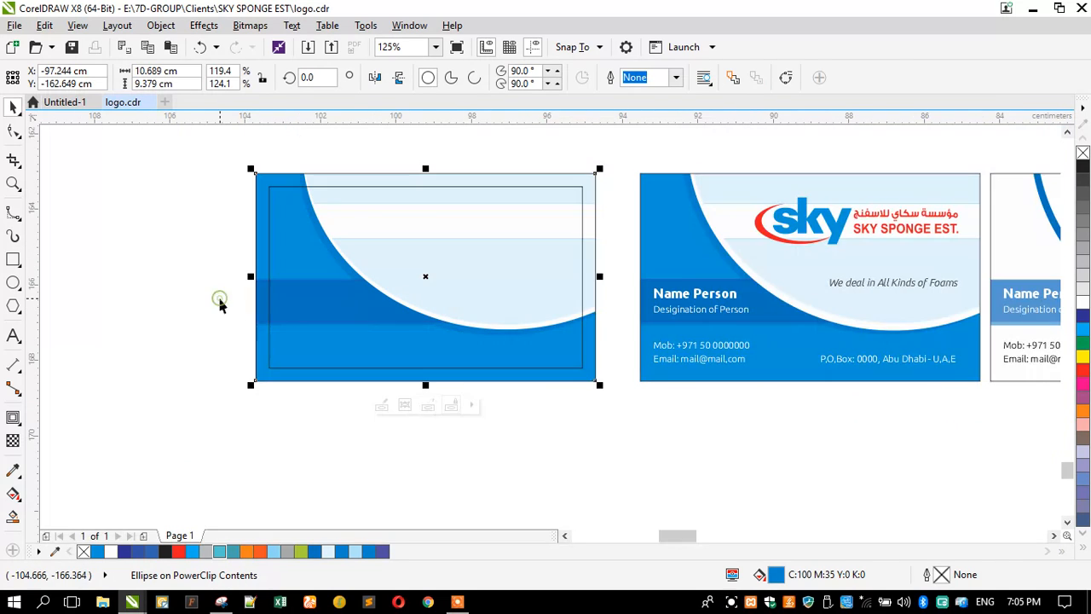
{"action": "left_click", "coordinate": [315, 425]}
Step: Copy the sky logo and foams tagline onto the left card, then select the name and designation text
{"action": "left_click", "coordinate": [785, 241]}
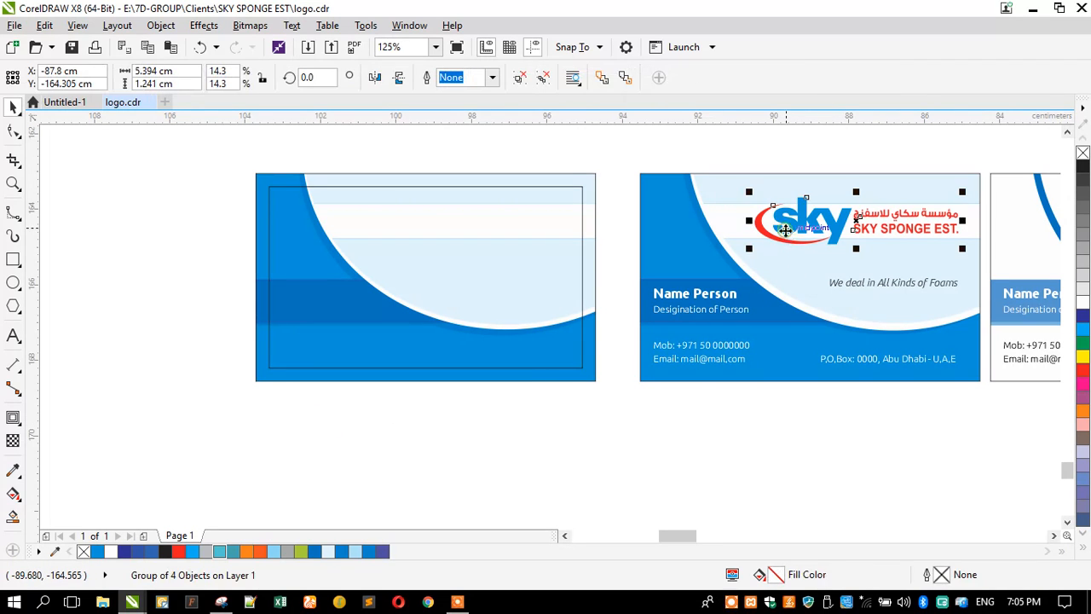
{"action": "left_click_drag", "start_coordinate": [839, 231], "coordinate": [444, 247]}
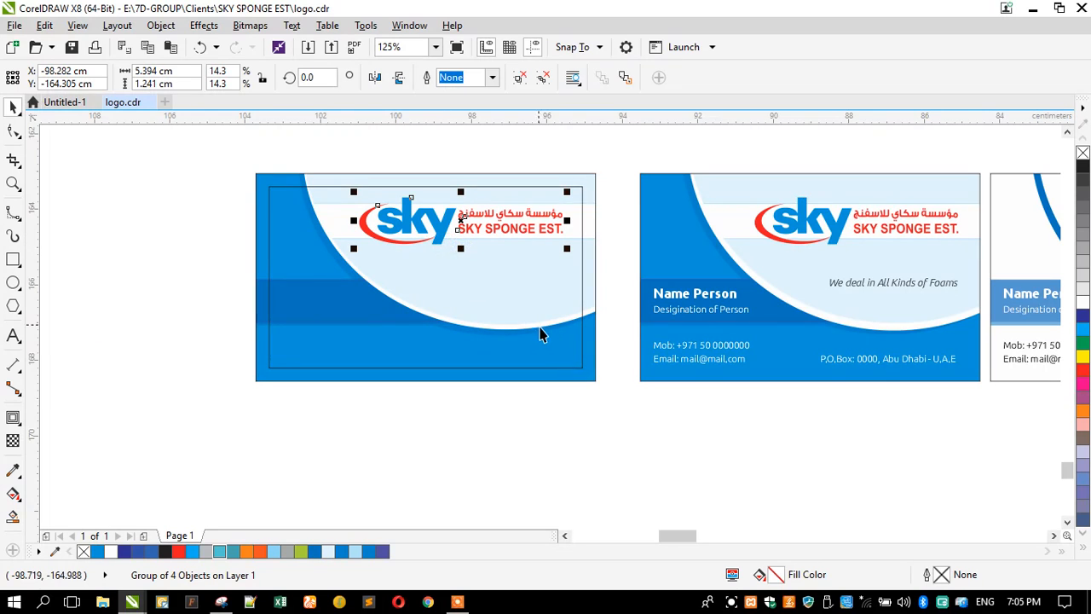
{"action": "left_click_drag", "start_coordinate": [869, 289], "coordinate": [473, 312]}
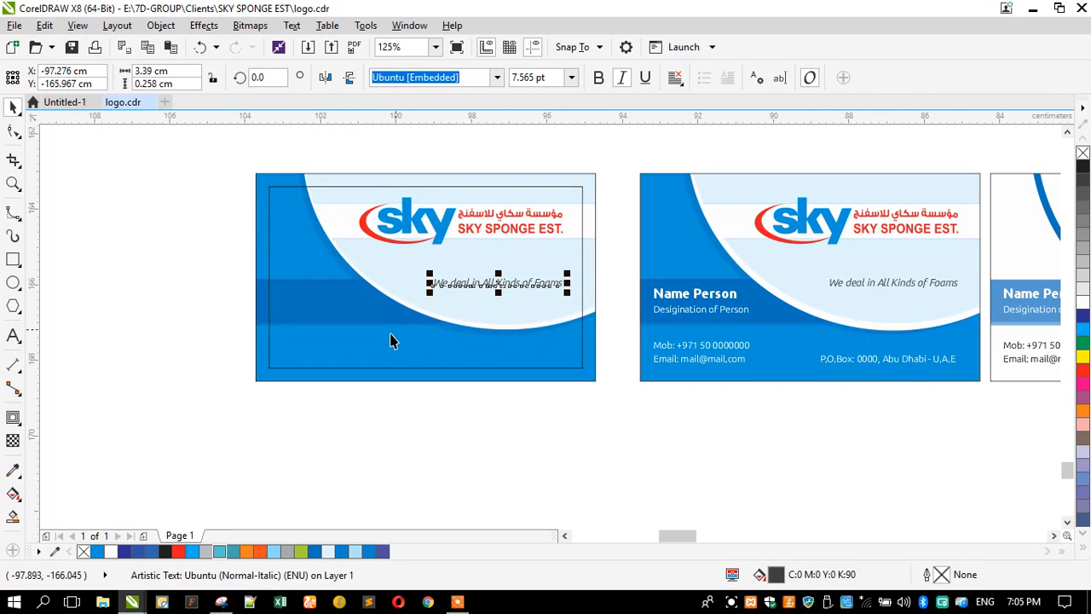
{"action": "left_click", "coordinate": [697, 294]}
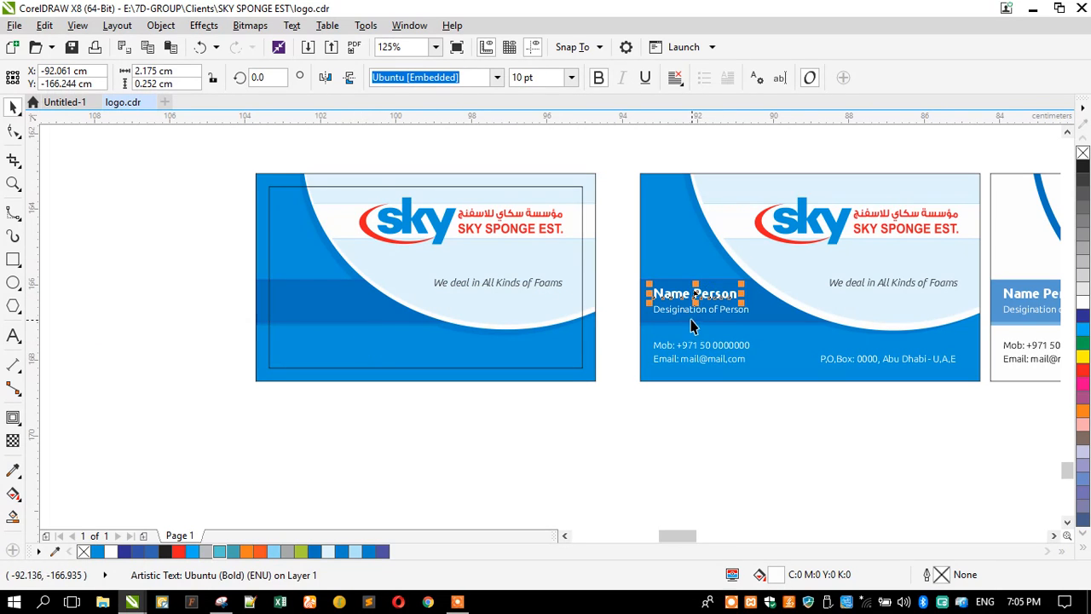
{"action": "left_click", "coordinate": [694, 309], "text": "shift"}
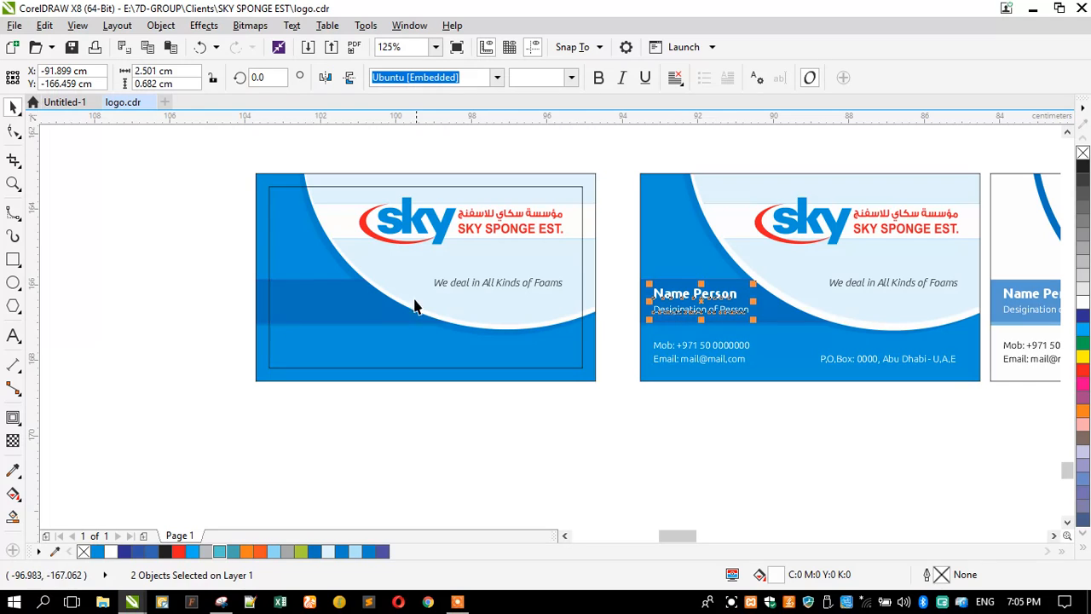
Step: Stretch the left card's clipped background contents taller
{"action": "left_click", "coordinate": [261, 310]}
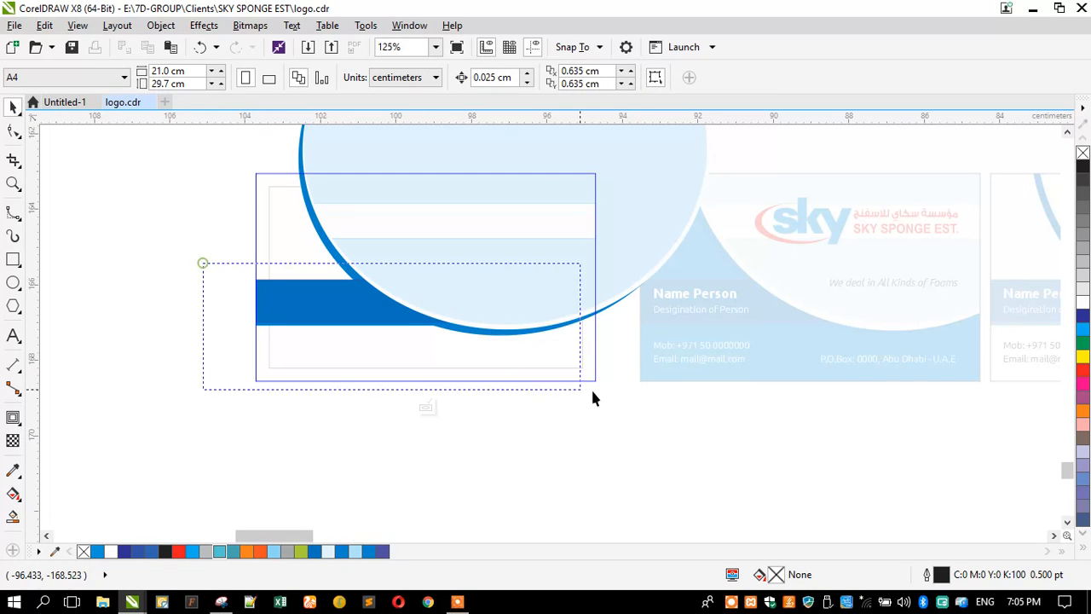
{"action": "key", "text": "ctrl+a"}
{"action": "mouse_move", "coordinate": [384, 275]}
{"action": "left_mouse_down"}
{"action": "mouse_move", "coordinate": [387, 262]}
{"action": "mouse_move", "coordinate": [373, 256]}
{"action": "left_mouse_up"}
{"action": "left_click", "coordinate": [190, 280], "text": "ctrl"}
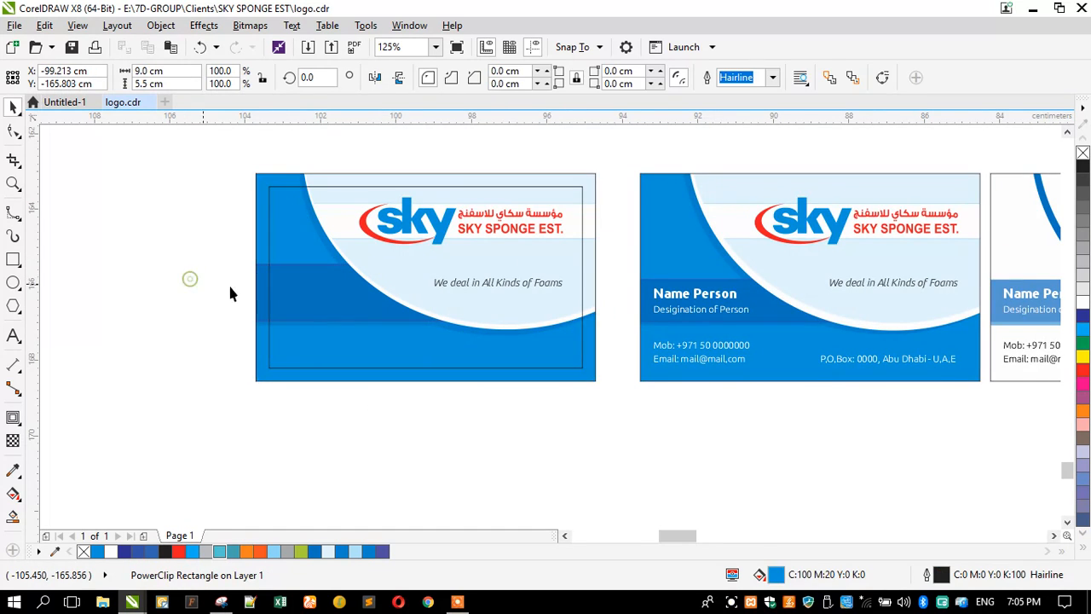
{"action": "scroll", "coordinate": [371, 253], "scroll_direction": "down", "scroll_amount": 2}
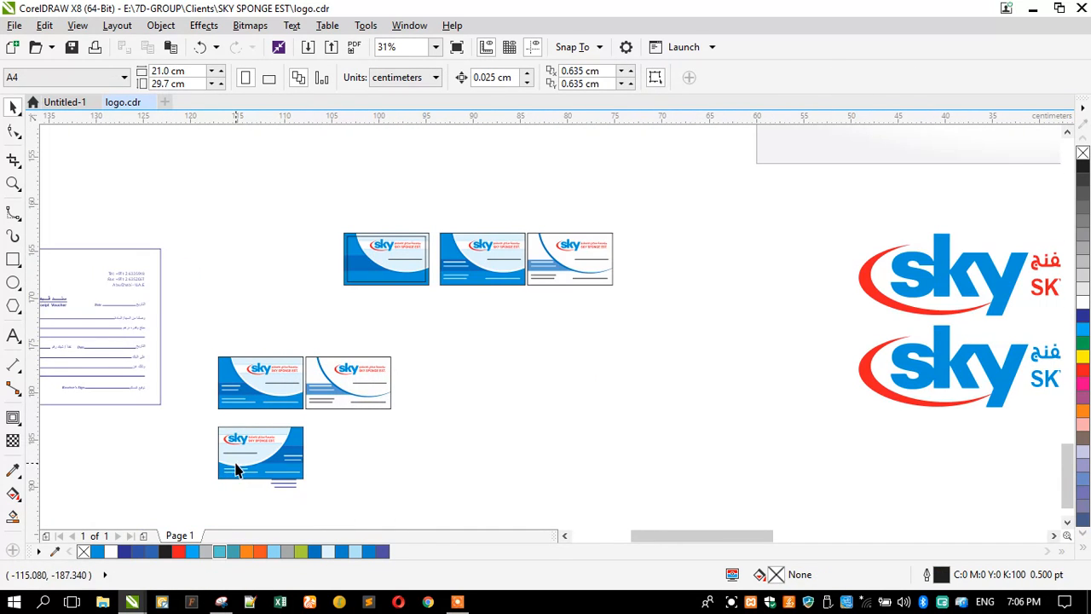
{"action": "scroll", "coordinate": [235, 418], "scroll_direction": "up", "scroll_amount": 1}
Step: Place the name and Sales Manager title on the card's dark band, then select the contact details
{"action": "left_click_drag", "start_coordinate": [236, 390], "coordinate": [358, 244]}
{"action": "scroll", "coordinate": [232, 385], "scroll_direction": "down", "scroll_amount": 2}
{"action": "scroll", "coordinate": [359, 247], "scroll_direction": "up", "scroll_amount": 5}
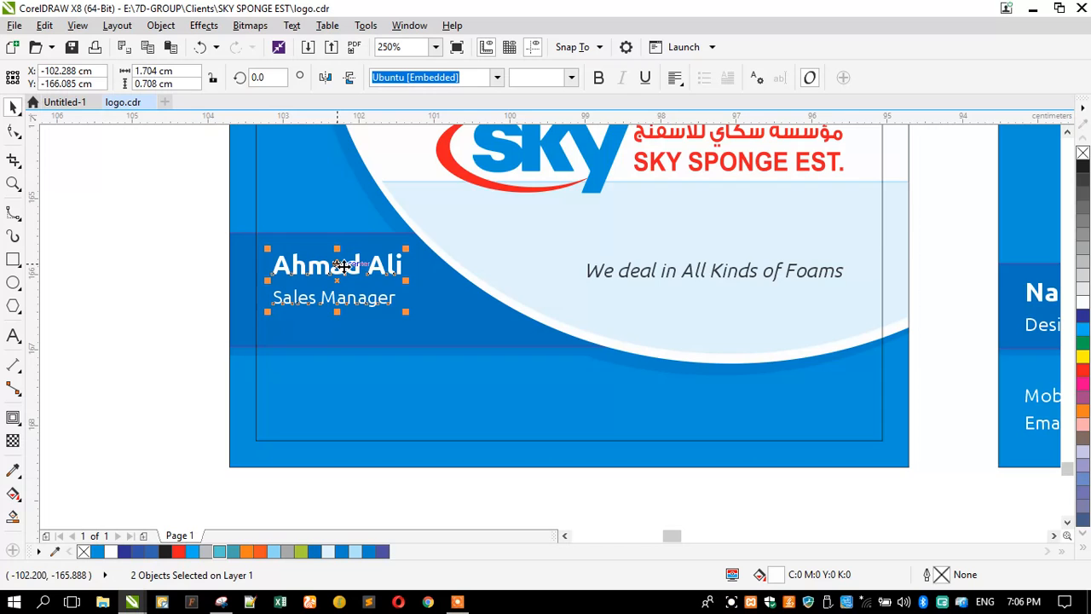
{"action": "scroll", "coordinate": [341, 267], "scroll_direction": "up", "scroll_amount": 2}
{"action": "left_click_drag", "start_coordinate": [324, 247], "coordinate": [309, 240]}
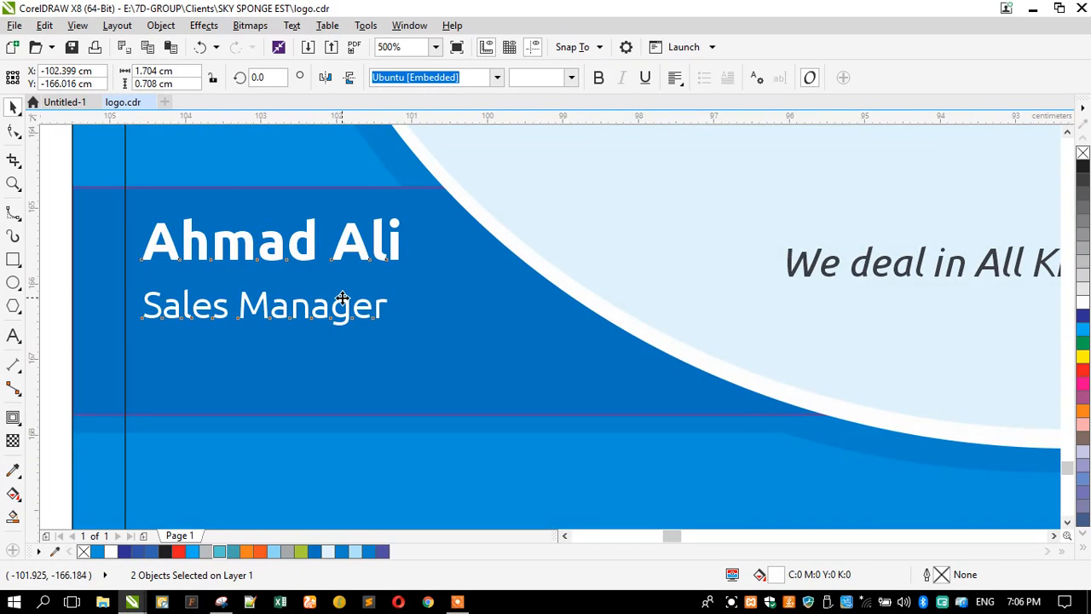
{"action": "scroll", "coordinate": [159, 276], "scroll_direction": "down", "scroll_amount": 5}
{"action": "key", "text": "Escape"}
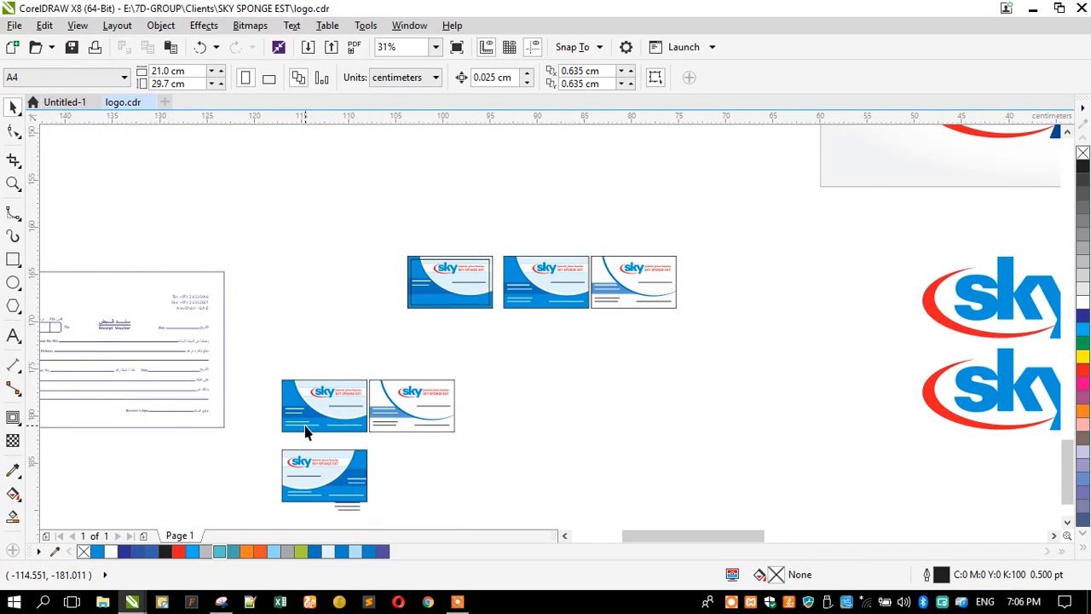
{"action": "scroll", "coordinate": [305, 426], "scroll_direction": "up", "scroll_amount": 1}
{"action": "left_click", "coordinate": [291, 427]}
{"action": "scroll", "coordinate": [291, 428], "scroll_direction": "down", "scroll_amount": 1}
Step: Move the contact details onto the card, break them into lines, and position the mobile and email lines
{"action": "left_click_drag", "start_coordinate": [291, 427], "coordinate": [436, 290]}
{"action": "scroll", "coordinate": [436, 289], "scroll_direction": "up", "scroll_amount": 2}
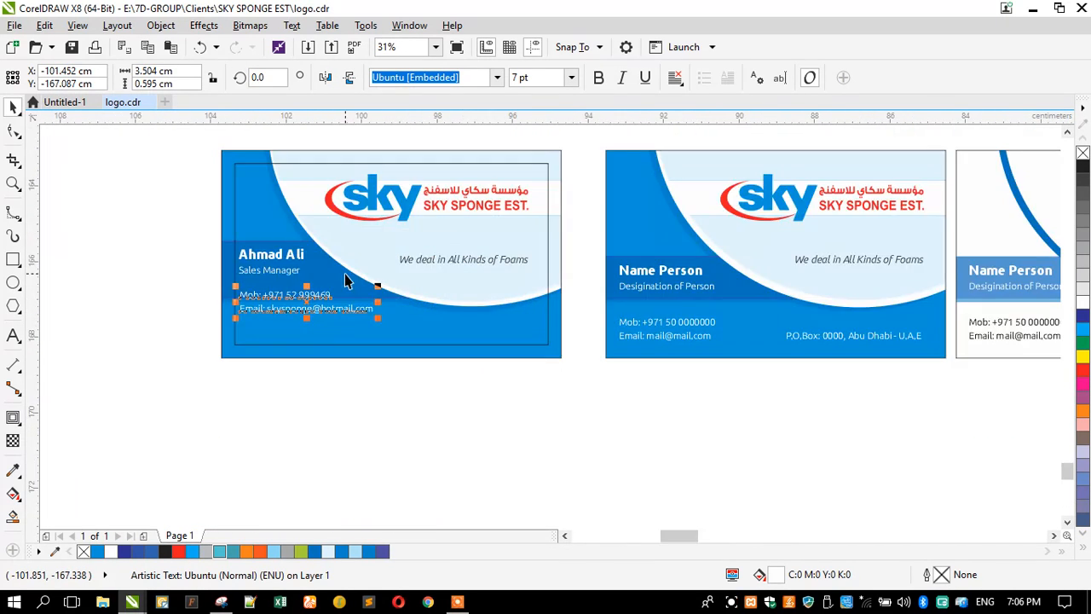
{"action": "scroll", "coordinate": [247, 293], "scroll_direction": "up", "scroll_amount": 3}
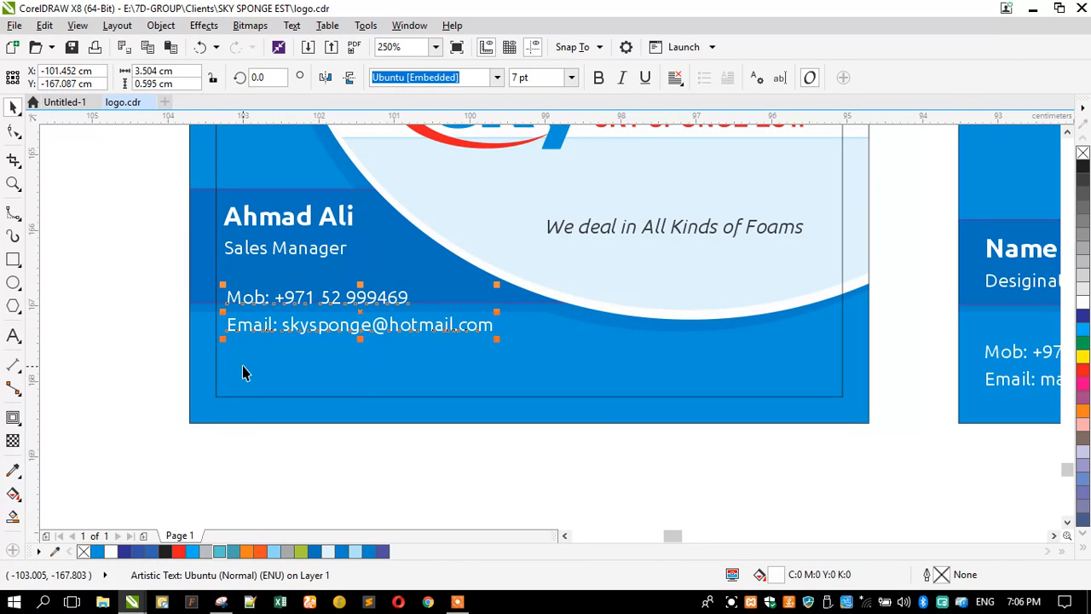
{"action": "key", "text": "ctrl+k"}
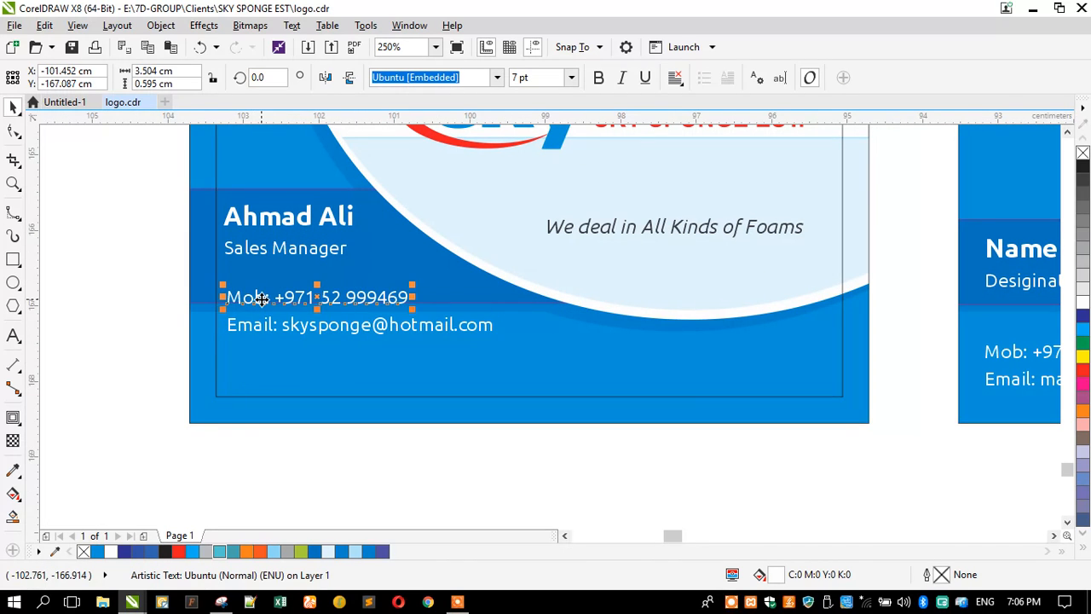
{"action": "left_click_drag", "start_coordinate": [263, 295], "coordinate": [260, 281]}
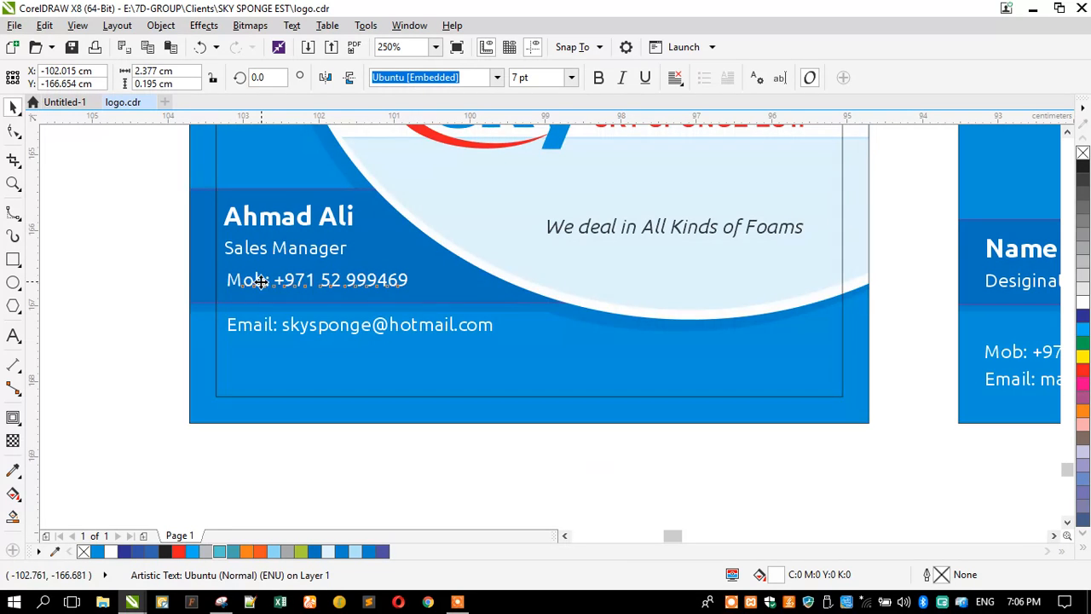
{"action": "left_click", "coordinate": [151, 263]}
{"action": "left_click_drag", "start_coordinate": [261, 334], "coordinate": [591, 389]}
Step: Add a 'Abu Dhabi - U.A.E.' line above the email, right-align the block and place it
{"action": "key", "text": "F8"}
{"action": "type", "text": "Abu Dhabi - U.A.E."}
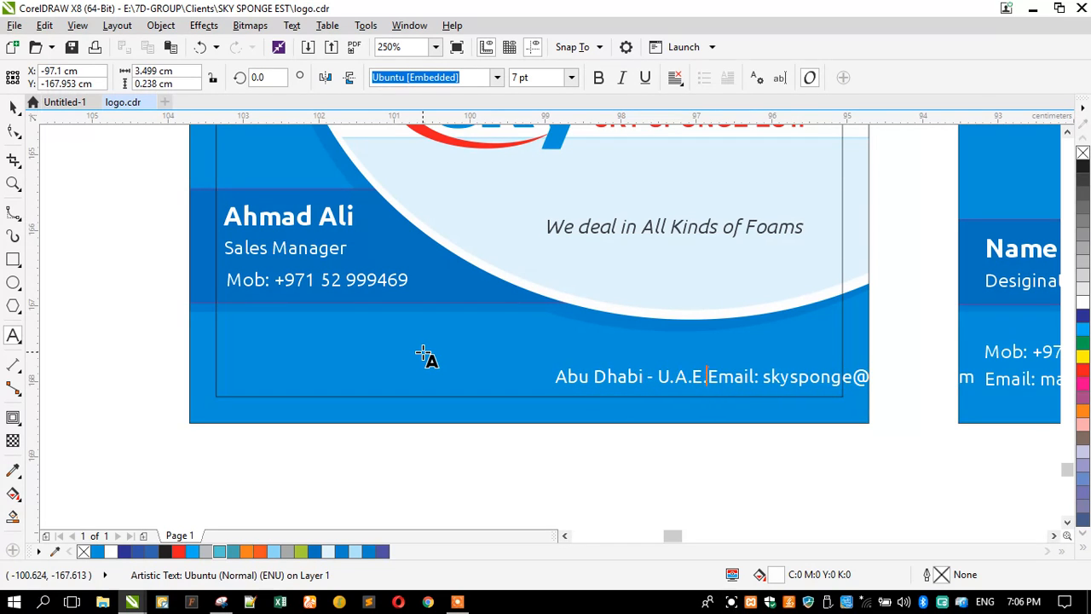
{"action": "key", "text": "Return"}
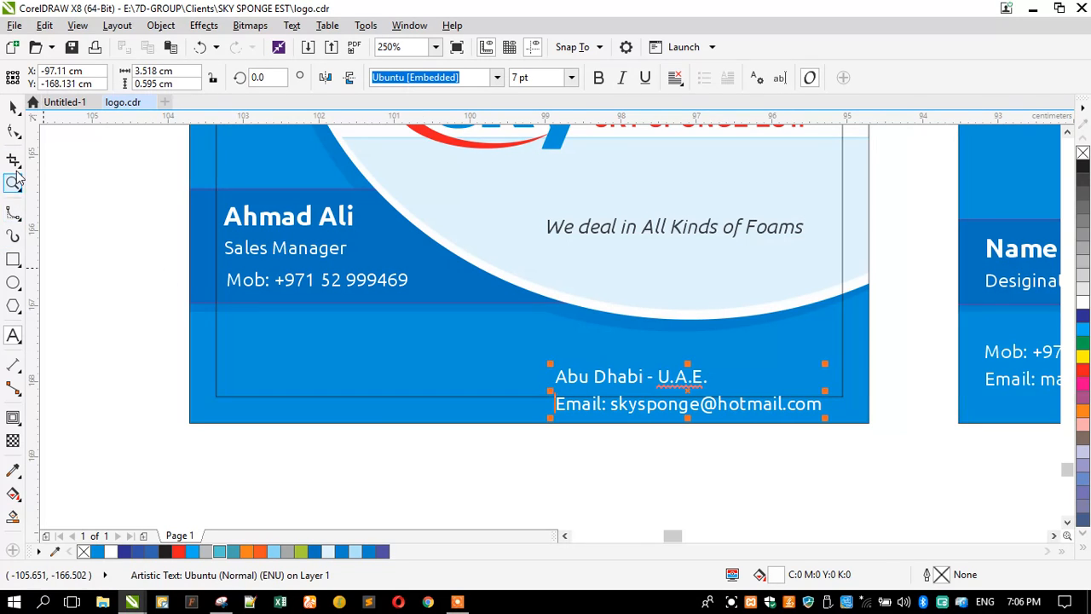
{"action": "left_click", "coordinate": [14, 105]}
{"action": "left_click", "coordinate": [674, 78]}
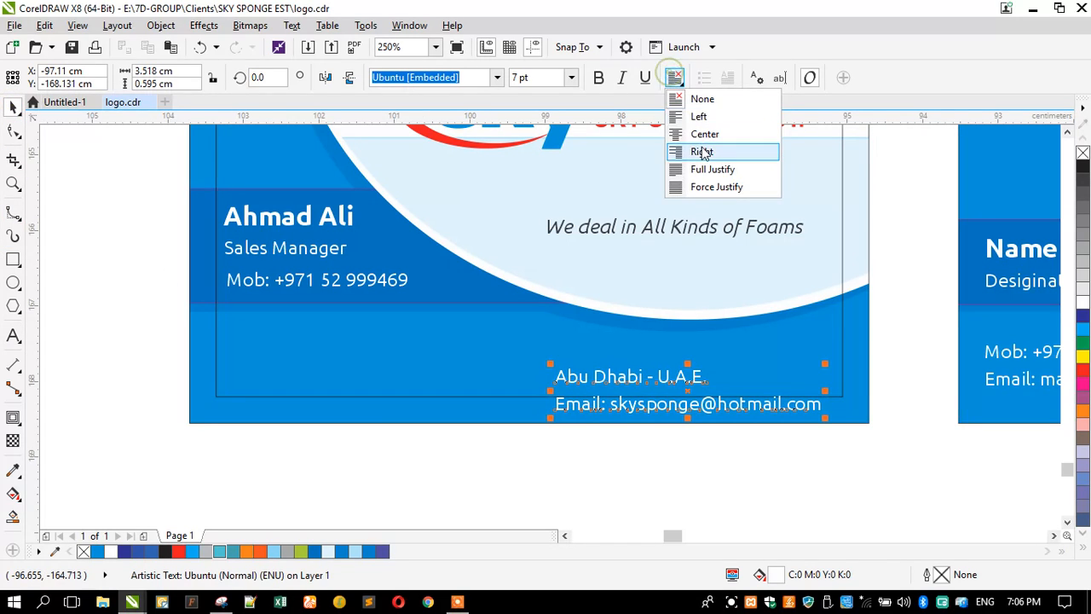
{"action": "left_click", "coordinate": [699, 153]}
{"action": "left_click_drag", "start_coordinate": [738, 378], "coordinate": [425, 334]}
Step: Place a left-aligned copy of the address block lined up under Sales Manager
{"action": "right_click", "coordinate": [424, 334]}
{"action": "left_click", "coordinate": [282, 248], "text": "shift"}
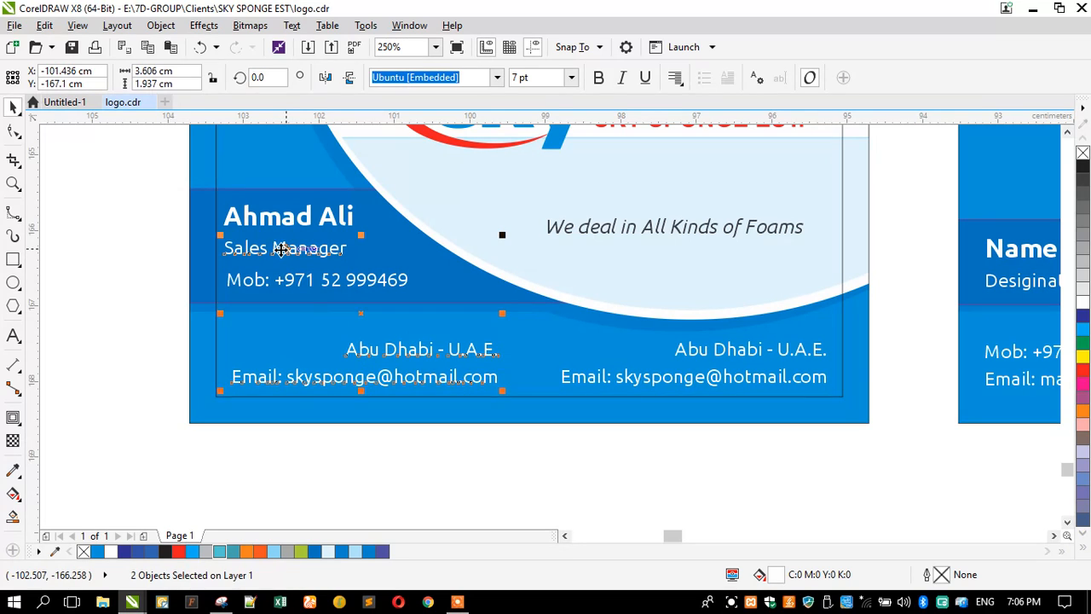
{"action": "key", "text": "l"}
{"action": "key", "text": "Escape"}
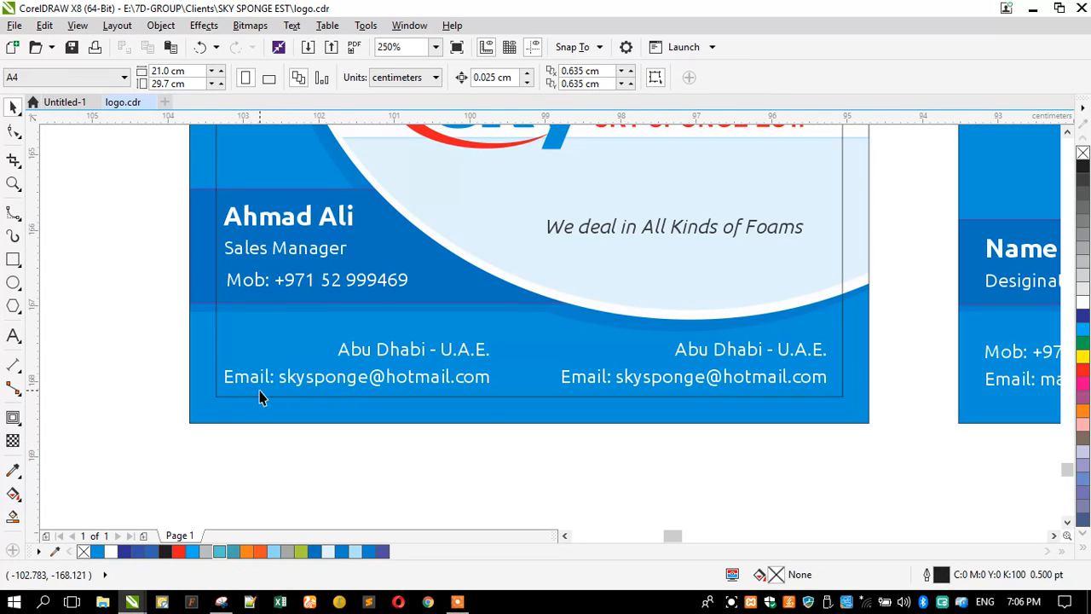
{"action": "left_click", "coordinate": [260, 383]}
{"action": "left_click", "coordinate": [674, 78]}
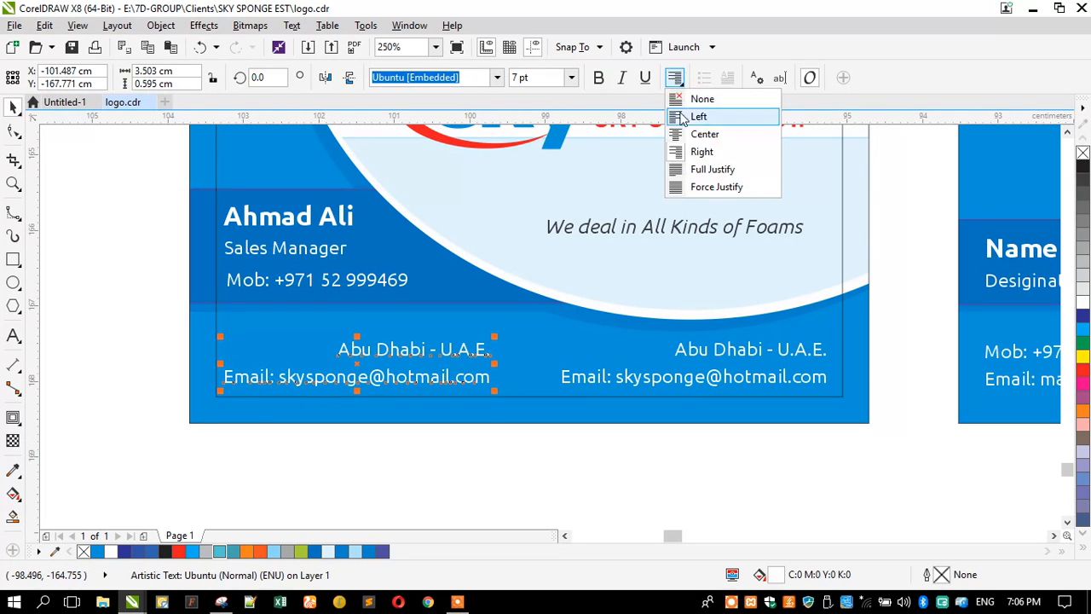
{"action": "left_click", "coordinate": [698, 116]}
{"action": "left_click", "coordinate": [109, 308]}
Step: Move the Tel/Fax reference text beside the top-left card and zoom in on both
{"action": "scroll", "coordinate": [352, 266], "scroll_direction": "down", "scroll_amount": 5}
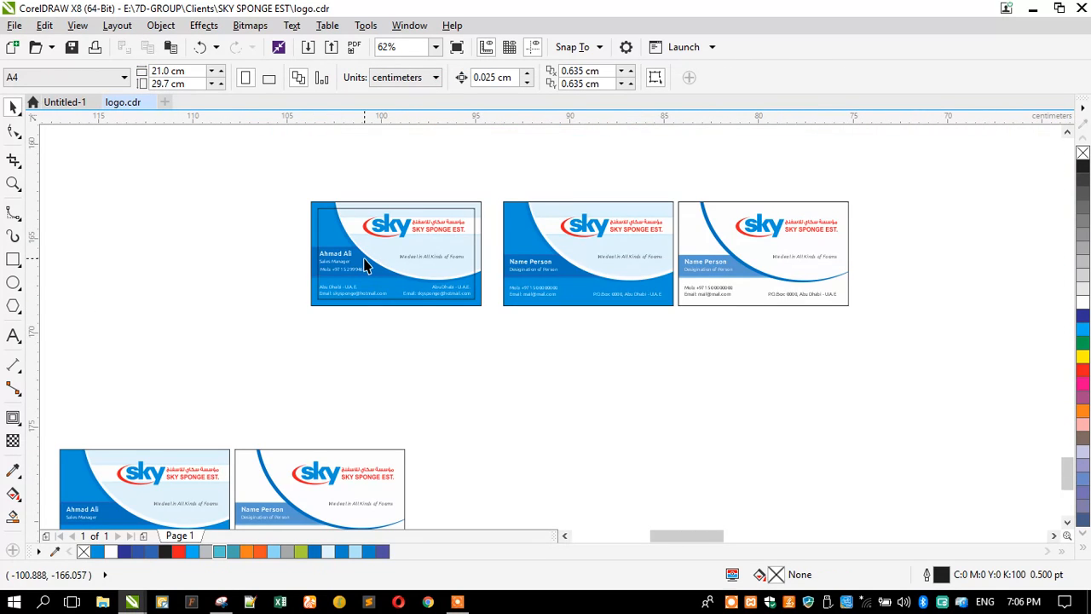
{"action": "scroll", "coordinate": [369, 269], "scroll_direction": "down", "scroll_amount": 2}
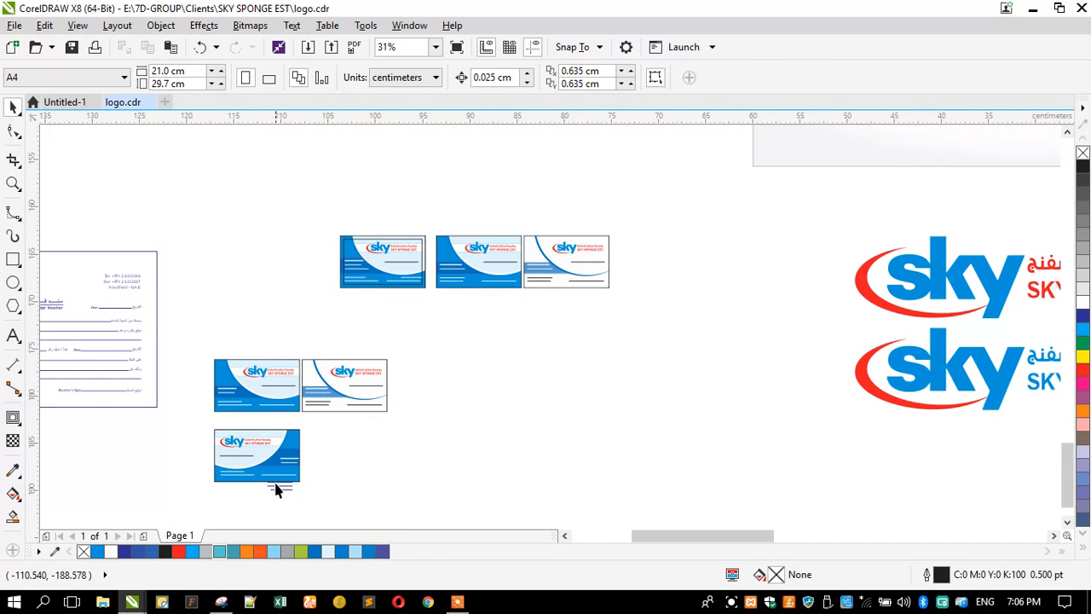
{"action": "left_click_drag", "start_coordinate": [297, 488], "coordinate": [341, 283]}
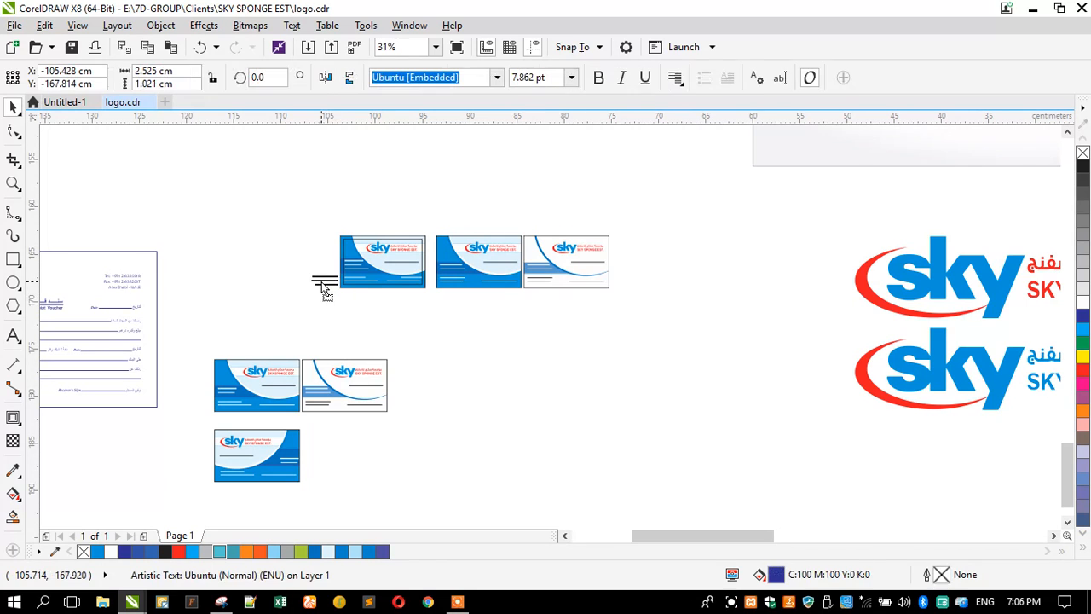
{"action": "scroll", "coordinate": [361, 283], "scroll_direction": "up", "scroll_amount": 7}
{"action": "left_click", "coordinate": [13, 183]}
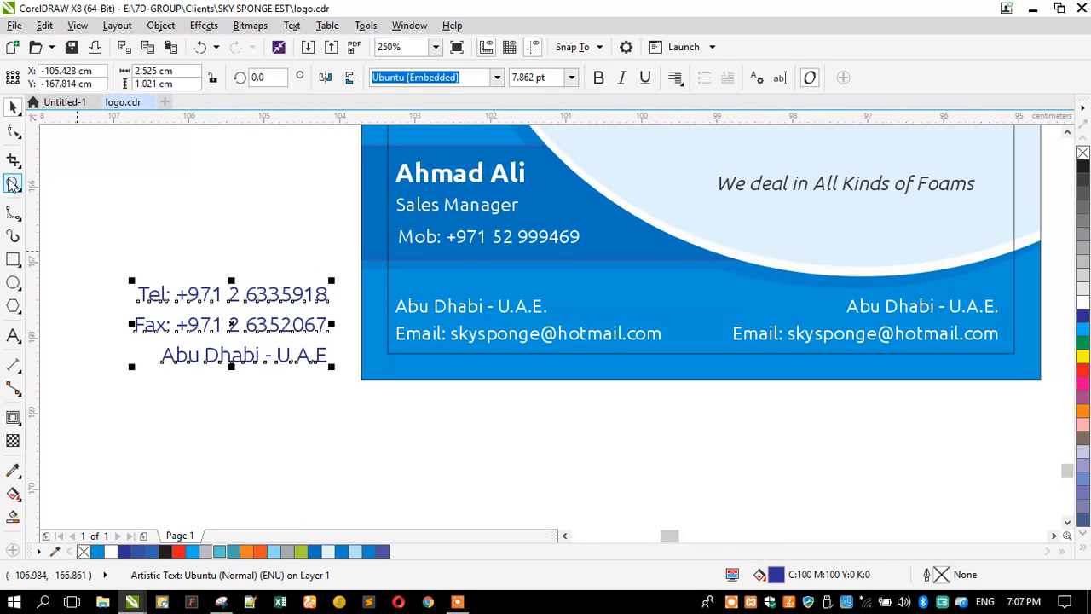
{"action": "left_click_drag", "start_coordinate": [98, 256], "coordinate": [1035, 427]}
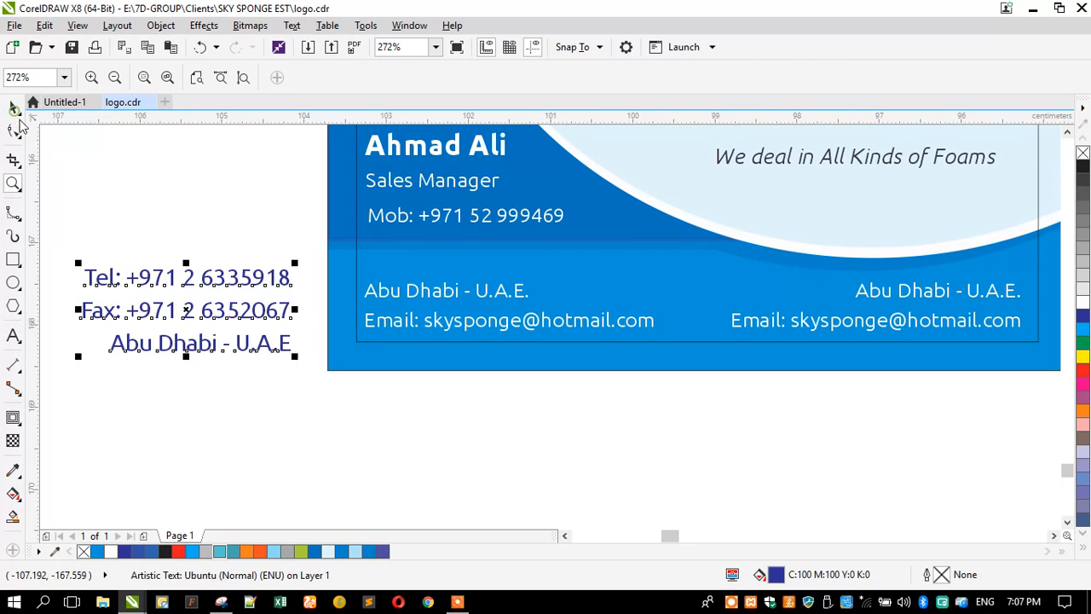
Step: Select the card's left address lines and start editing that text
{"action": "left_click", "coordinate": [13, 107]}
{"action": "left_click", "coordinate": [134, 224]}
{"action": "left_click", "coordinate": [398, 297]}
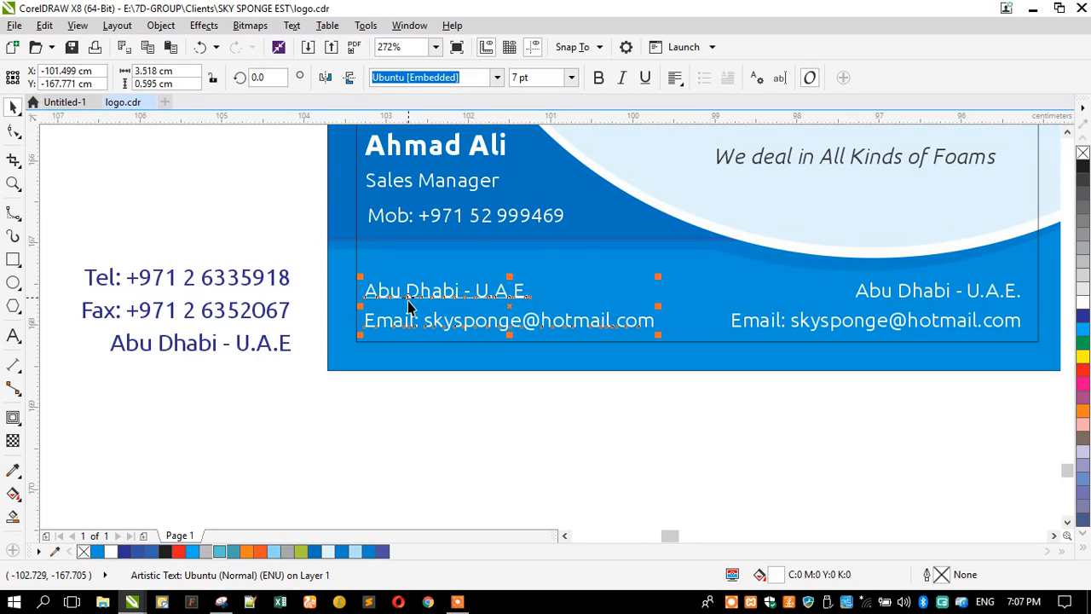
{"action": "left_click", "coordinate": [254, 281]}
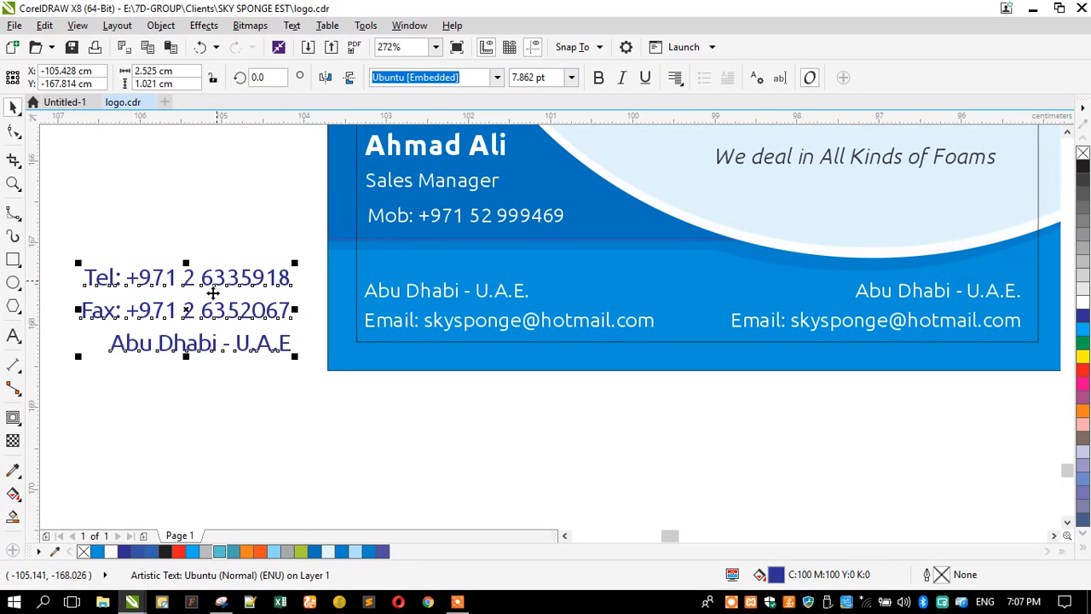
{"action": "double_click", "coordinate": [481, 299]}
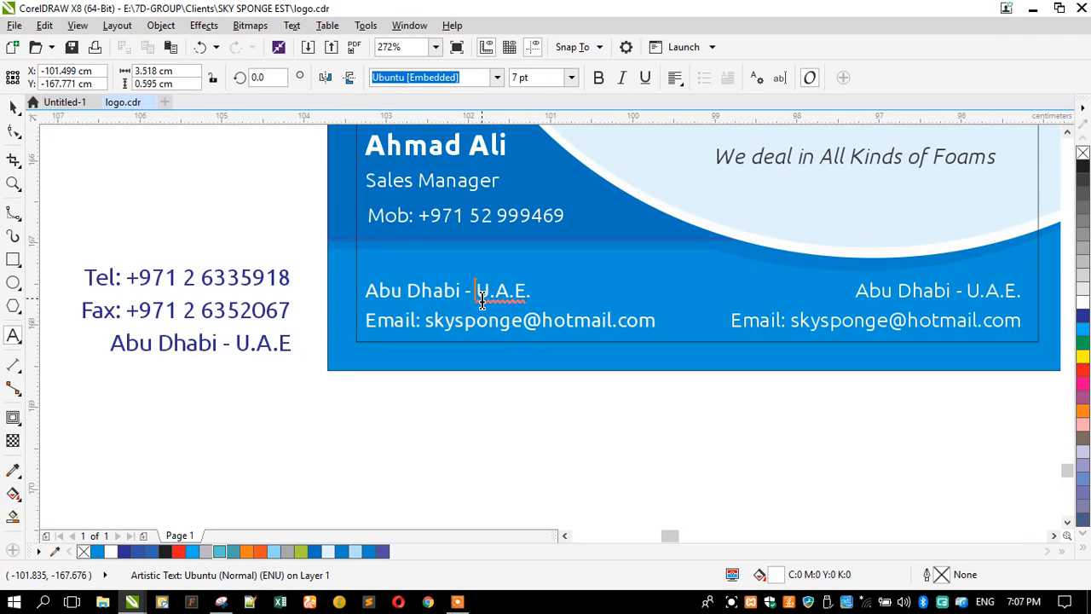
Step: Overwrite the card's left address lines with the Tel and Fax numbers
{"action": "key", "text": "ctrl+a"}
{"action": "type", "text": "T"}
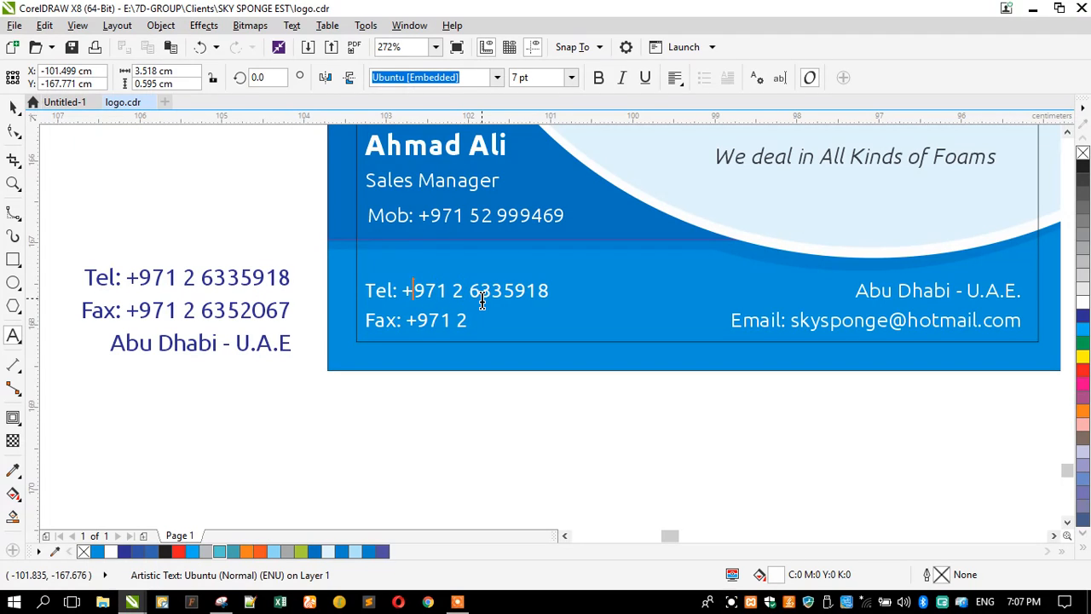
{"action": "key", "text": "Left"}
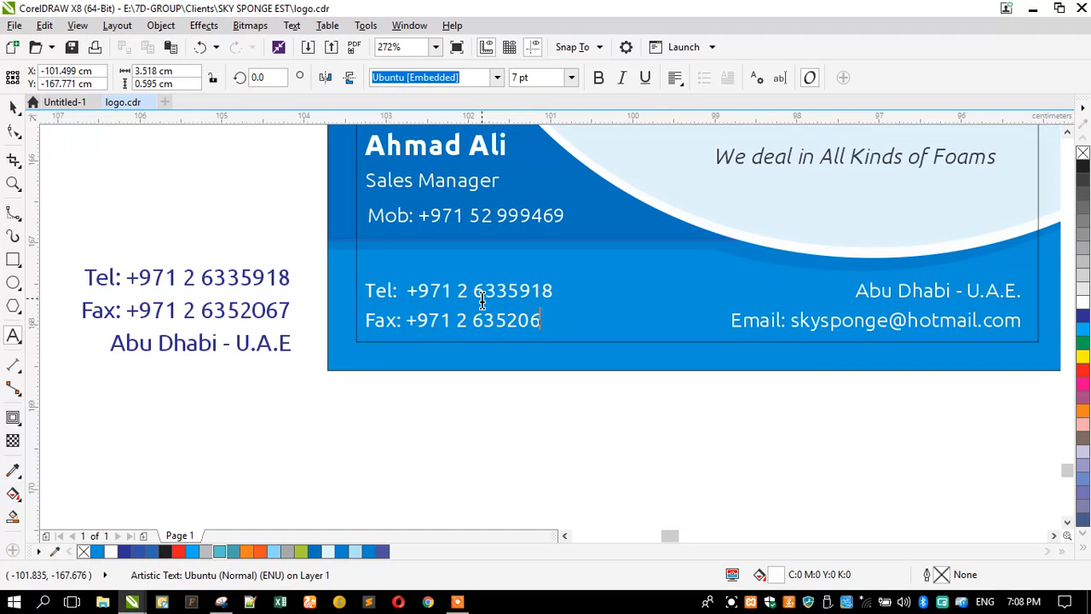
{"action": "left_click", "coordinate": [14, 108]}
Step: Move the Tel/Fax reference block below the card
{"action": "left_click", "coordinate": [105, 161]}
{"action": "left_click_drag", "start_coordinate": [188, 285], "coordinate": [325, 460]}
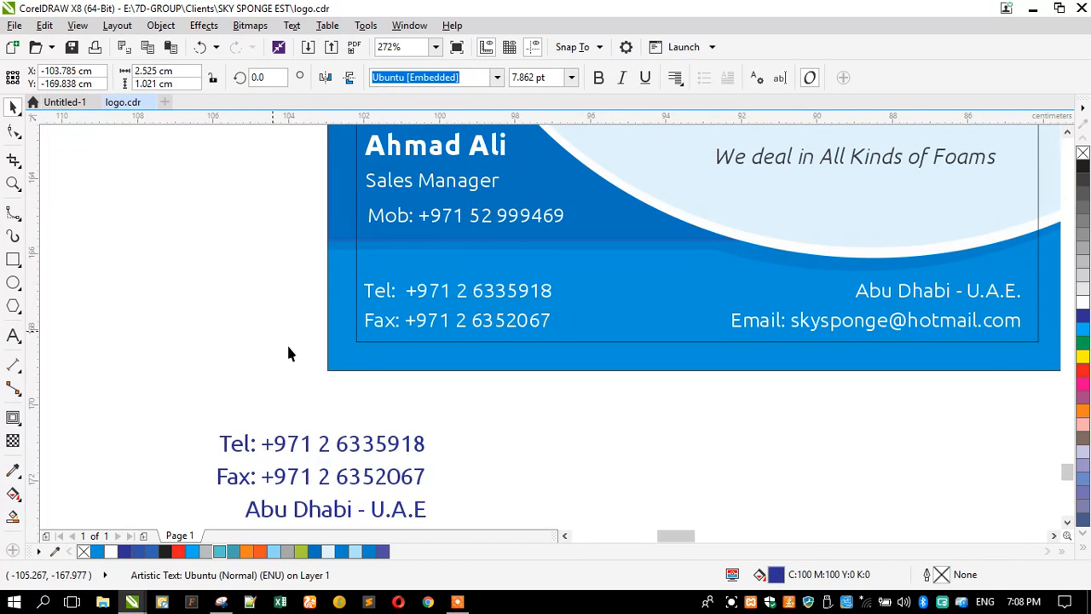
{"action": "left_click", "coordinate": [287, 342]}
{"action": "scroll", "coordinate": [300, 347], "scroll_direction": "down", "scroll_amount": 3}
{"action": "left_click_drag", "start_coordinate": [290, 356], "coordinate": [646, 158]}
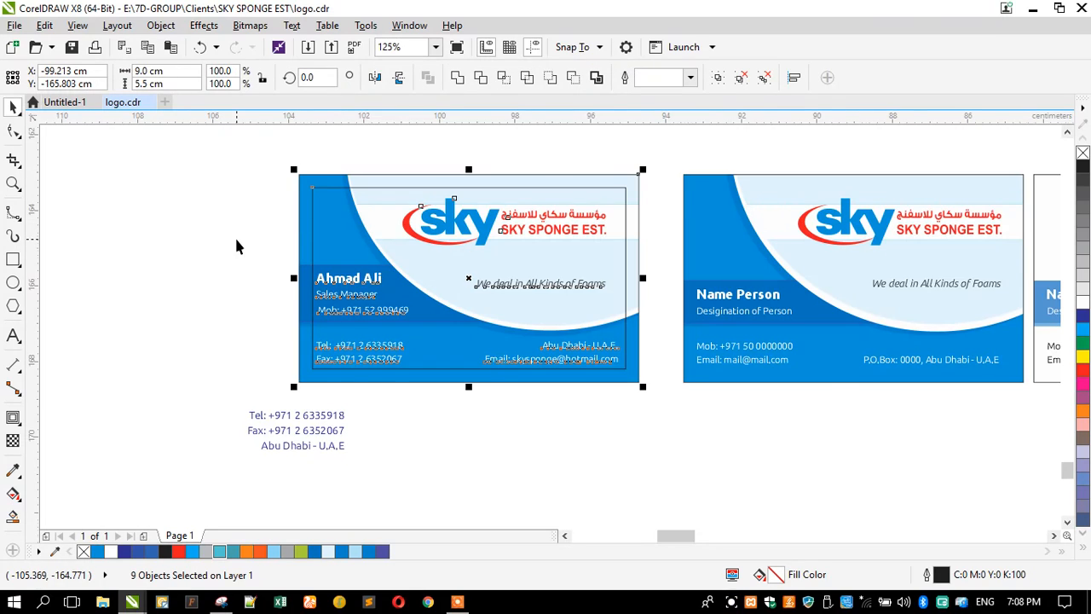
{"action": "key", "text": "shift+F2"}
{"action": "left_click", "coordinate": [177, 203]}
{"action": "left_click", "coordinate": [307, 229]}
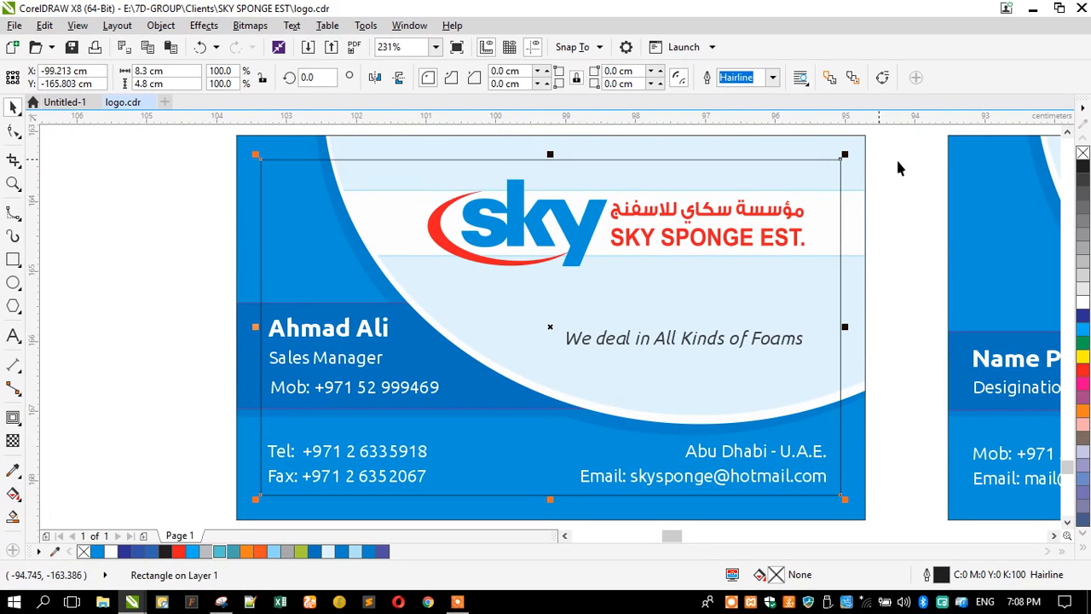
Step: Remove the inner rectangle's outline and move the reference text further right and down
{"action": "right_click", "coordinate": [1082, 153]}
{"action": "left_click", "coordinate": [112, 228]}
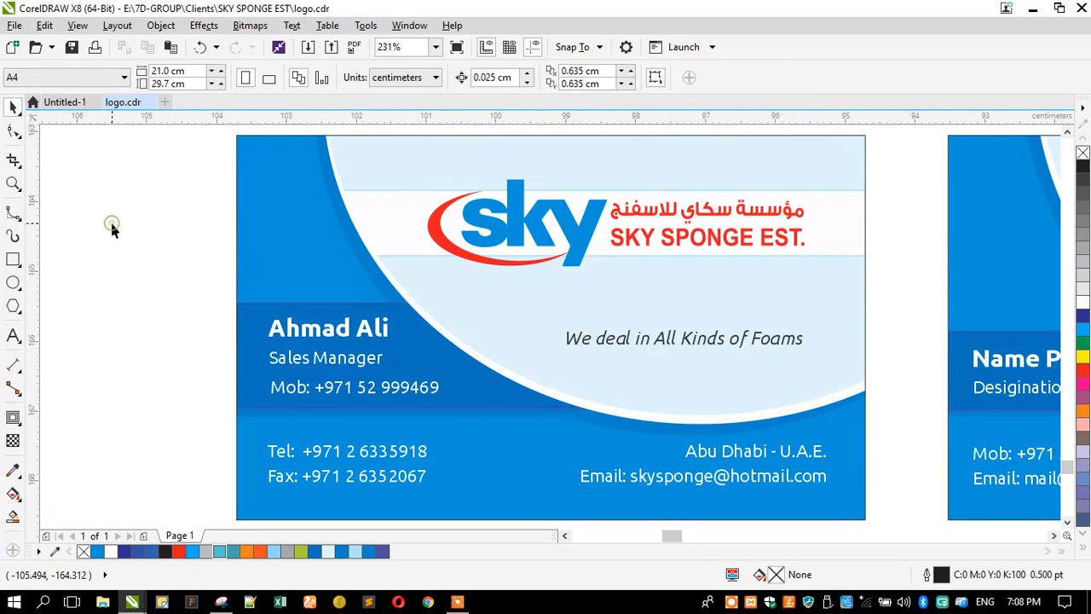
{"action": "scroll", "coordinate": [474, 254], "scroll_direction": "down", "scroll_amount": 3}
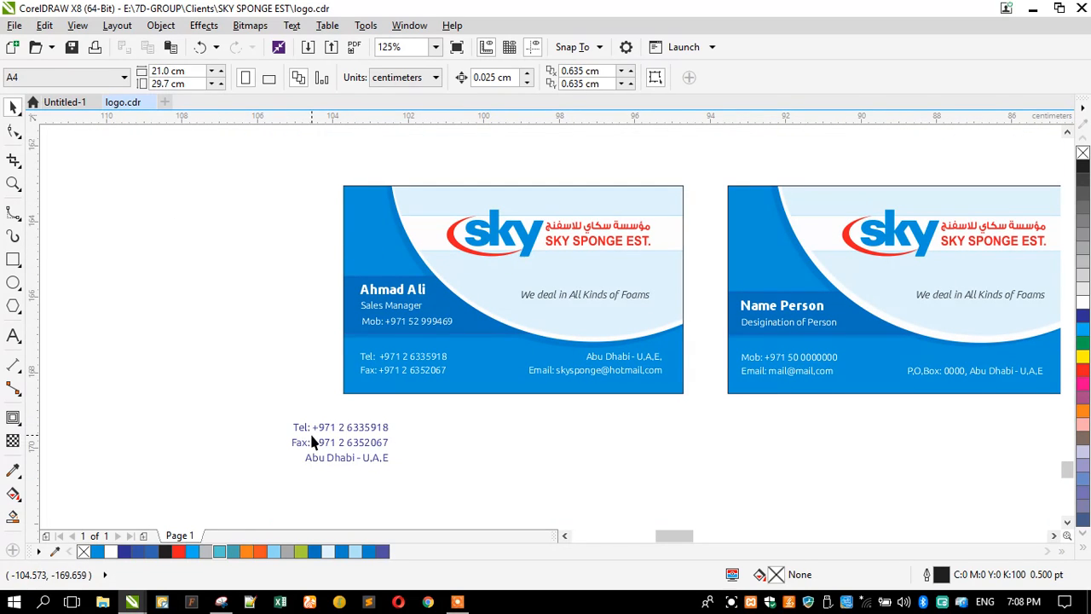
{"action": "left_click_drag", "start_coordinate": [316, 432], "coordinate": [488, 467]}
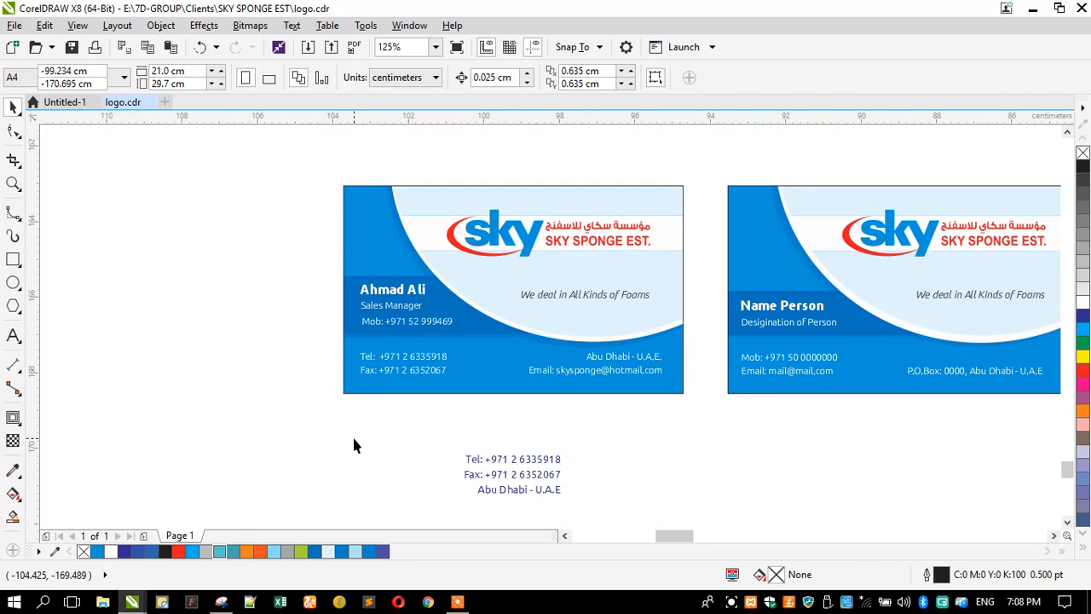
Step: Copy the card background and inner rectangle to the left, then zoom in on both cards
{"action": "left_click", "coordinate": [357, 247]}
{"action": "left_click", "coordinate": [373, 185], "text": "shift"}
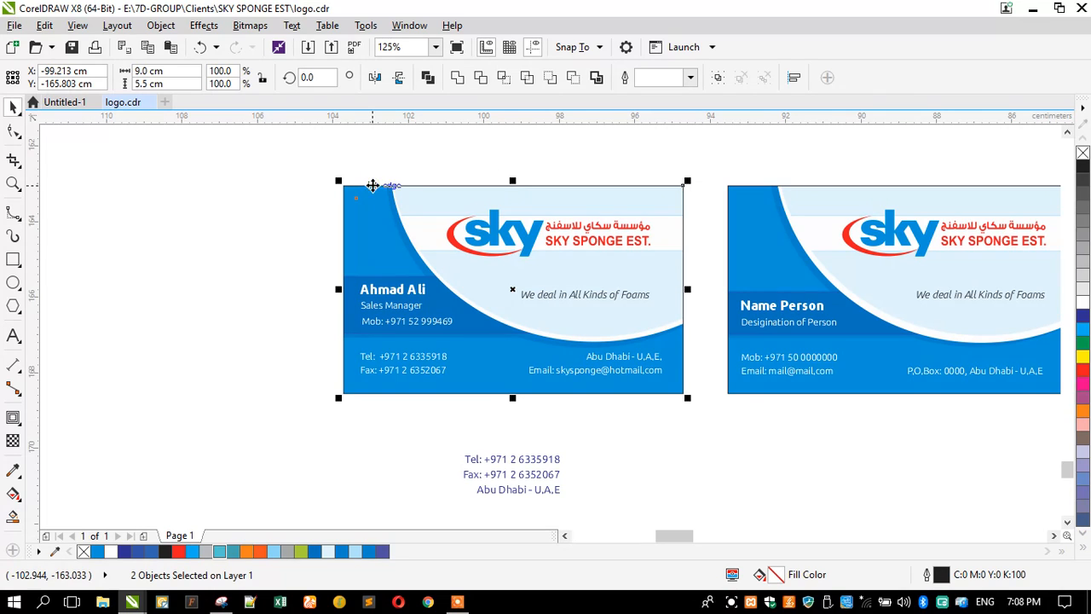
{"action": "left_click_drag", "start_coordinate": [372, 185], "coordinate": [52, 216]}
{"action": "left_click_drag", "start_coordinate": [205, 229], "coordinate": [187, 226]}
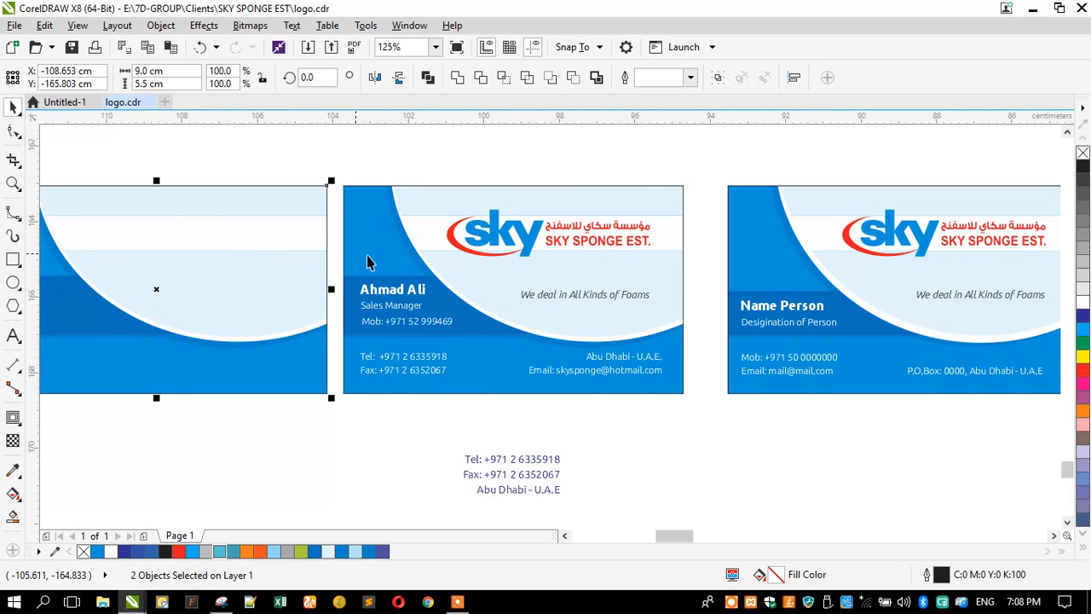
{"action": "scroll", "coordinate": [334, 264], "scroll_direction": "down", "scroll_amount": 2}
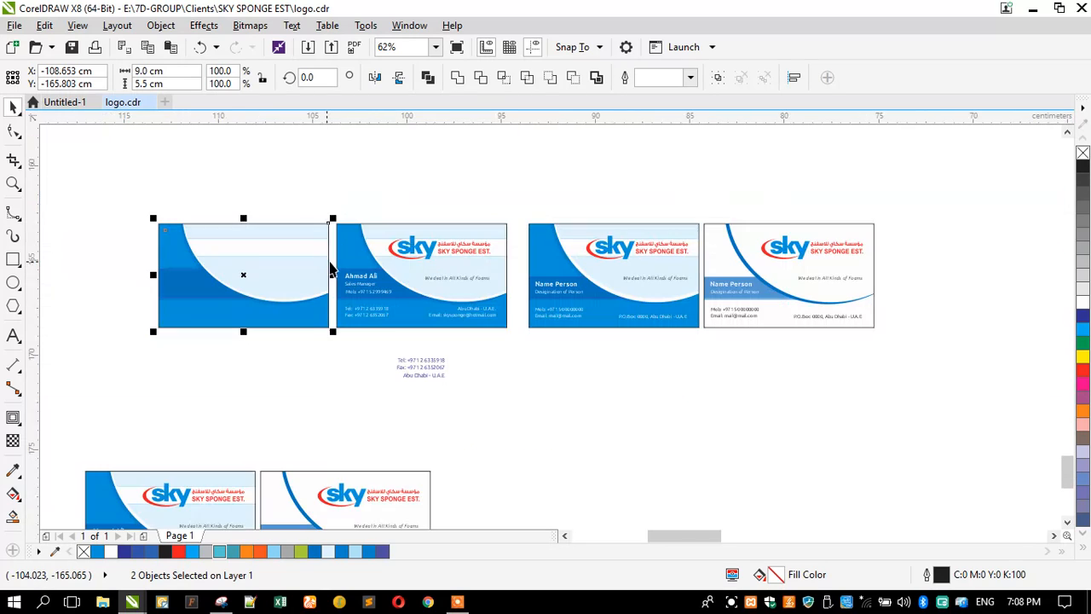
{"action": "left_click", "coordinate": [201, 197]}
{"action": "left_click", "coordinate": [12, 183]}
{"action": "left_click_drag", "start_coordinate": [148, 217], "coordinate": [516, 338]}
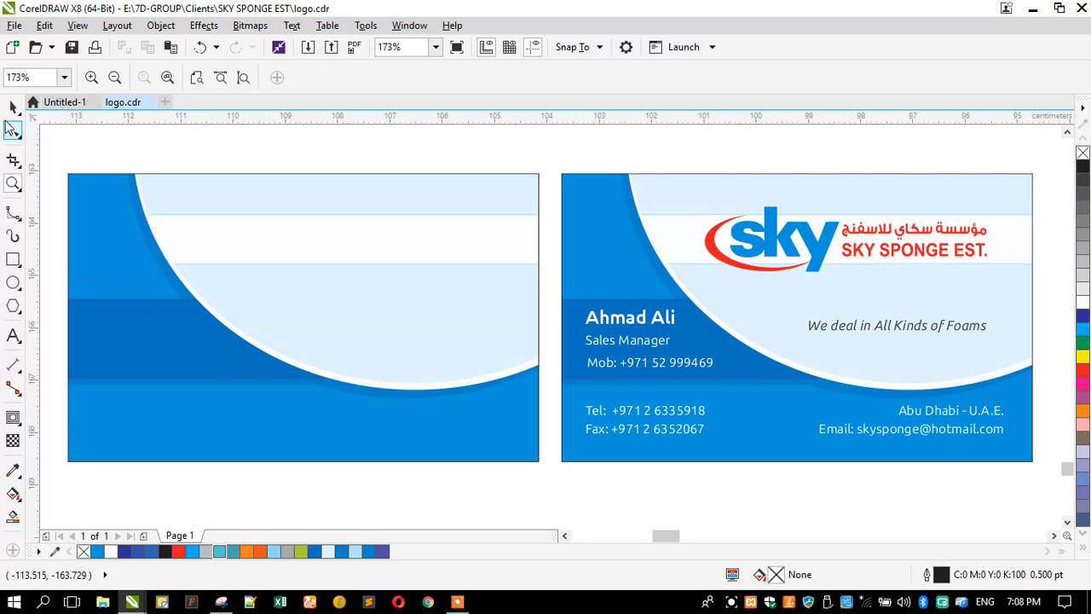
Step: Extract the ellipse contents from the left card's clip frame and delete the empty frame
{"action": "left_click", "coordinate": [13, 106]}
{"action": "left_click", "coordinate": [128, 279]}
{"action": "left_click", "coordinate": [130, 278]}
{"action": "left_click", "coordinate": [75, 257]}
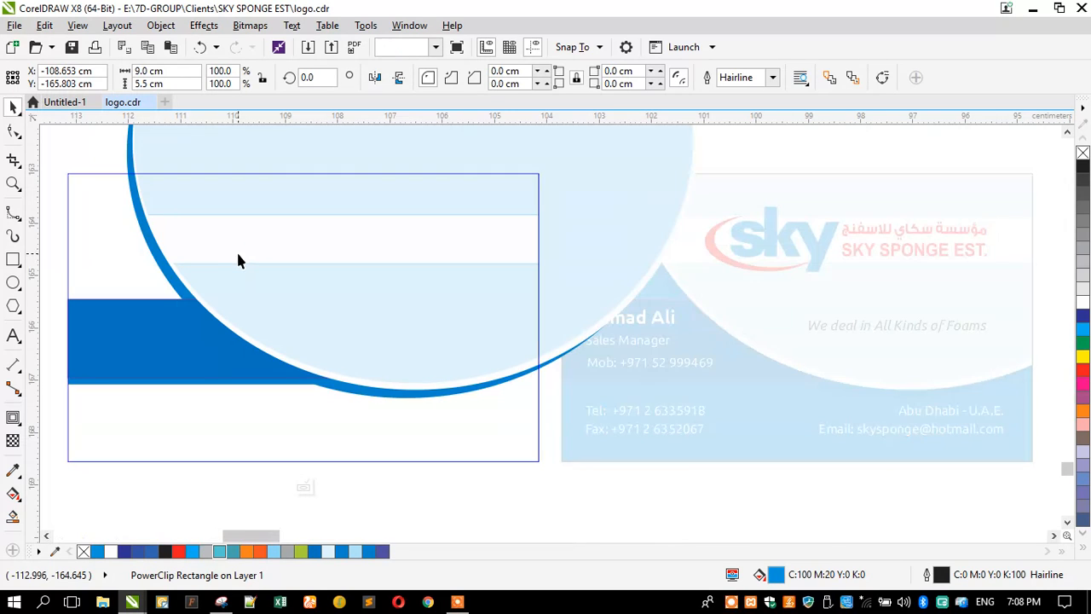
{"action": "left_click", "coordinate": [236, 250]}
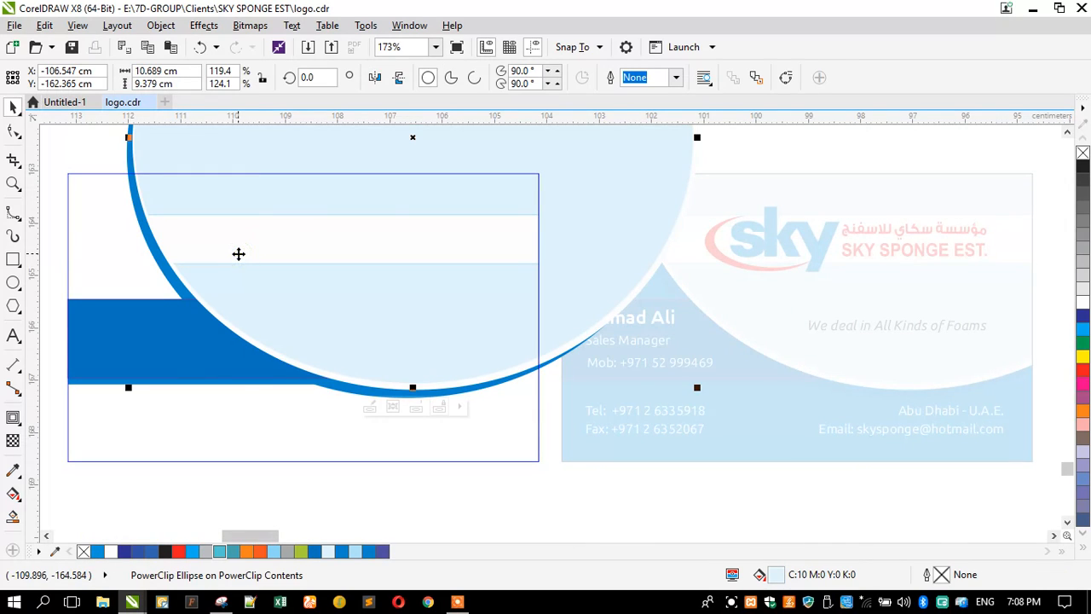
{"action": "right_click", "coordinate": [239, 254]}
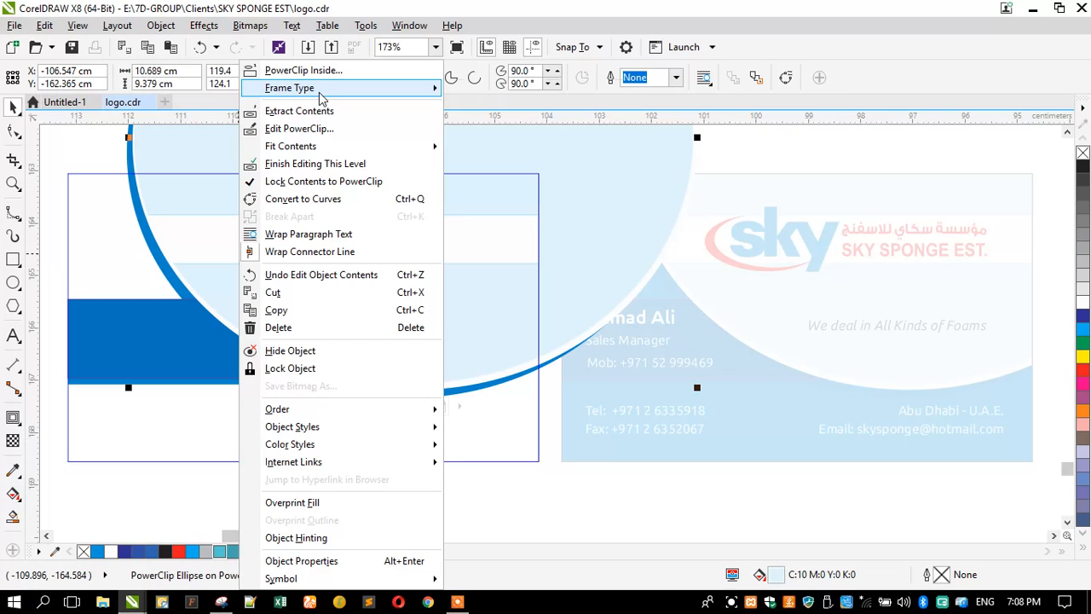
{"action": "mouse_move", "coordinate": [320, 96]}
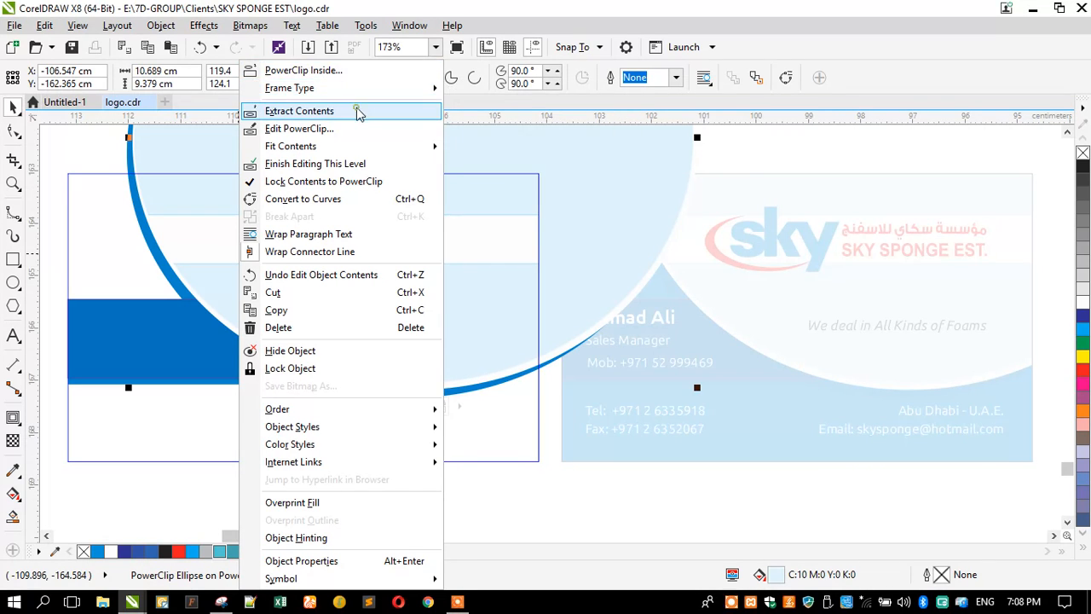
{"action": "left_click", "coordinate": [361, 111]}
{"action": "key", "text": "Delete"}
Step: Clear the ellipse frame's placeholder marks and move the extracted background pieces onto the left card
{"action": "left_click", "coordinate": [225, 212]}
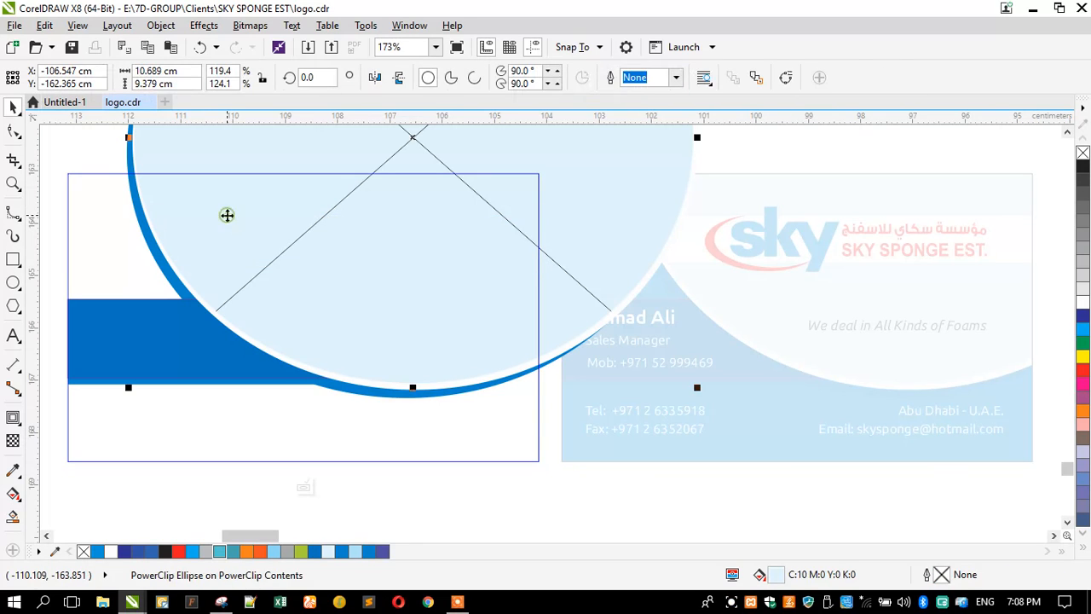
{"action": "right_click", "coordinate": [227, 213]}
{"action": "mouse_move", "coordinate": [383, 89]}
{"action": "left_click", "coordinate": [450, 129]}
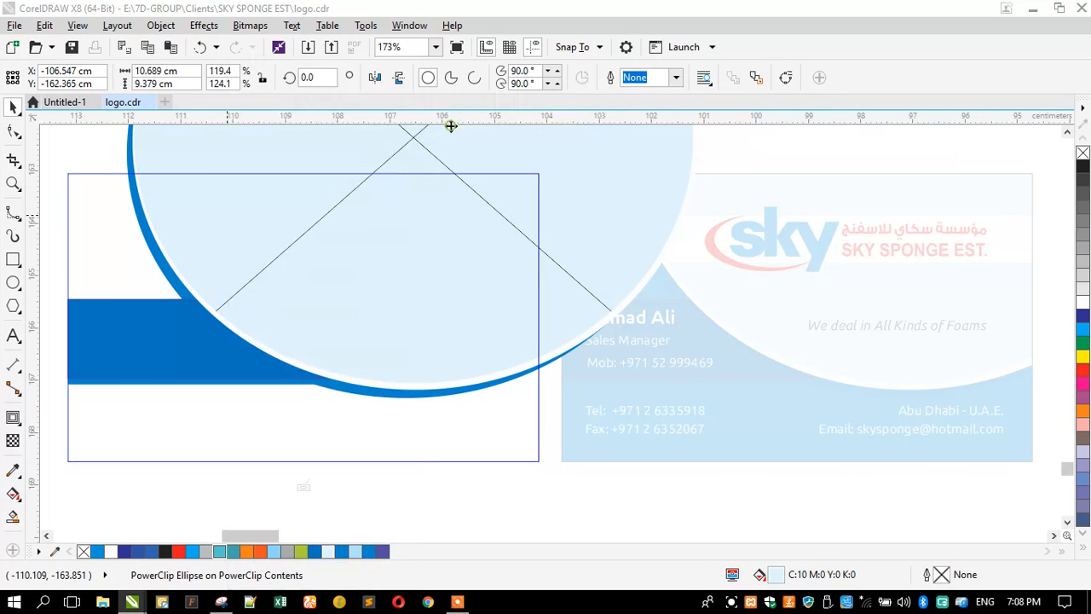
{"action": "scroll", "coordinate": [291, 309], "scroll_direction": "down", "scroll_amount": 2}
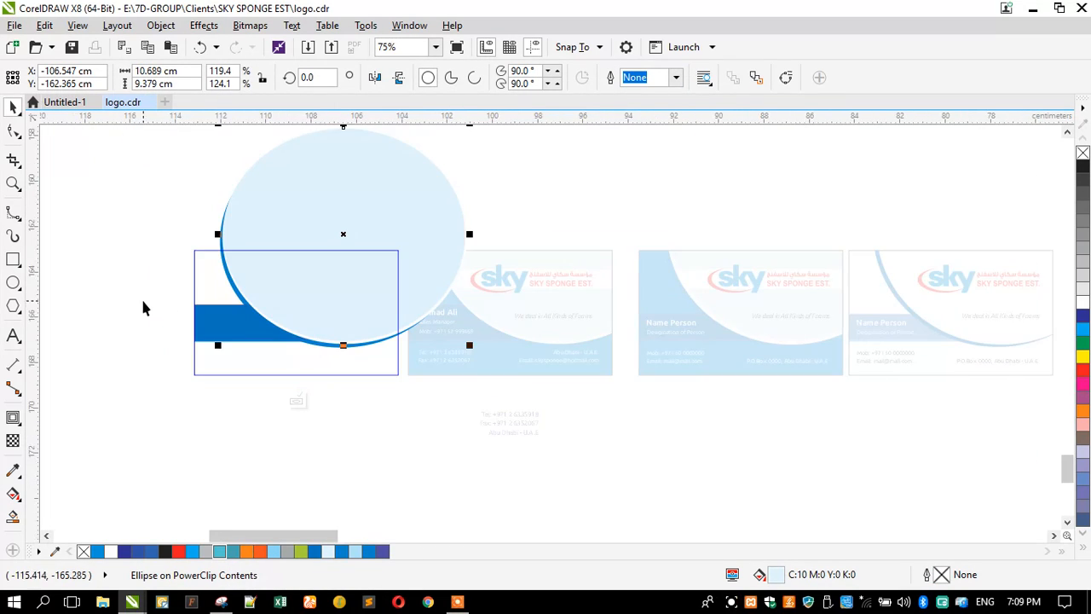
{"action": "key", "text": "ctrl+a"}
{"action": "scroll", "coordinate": [212, 326], "scroll_direction": "up", "scroll_amount": 2}
{"action": "left_click_drag", "start_coordinate": [273, 312], "coordinate": [211, 390]}
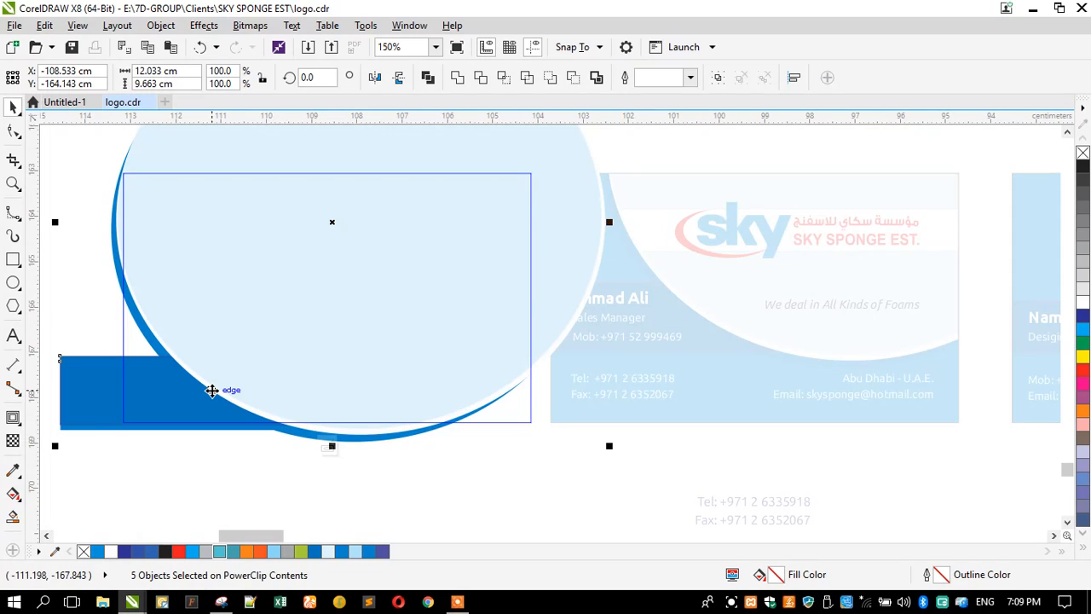
{"action": "left_click", "coordinate": [153, 466], "text": "ctrl"}
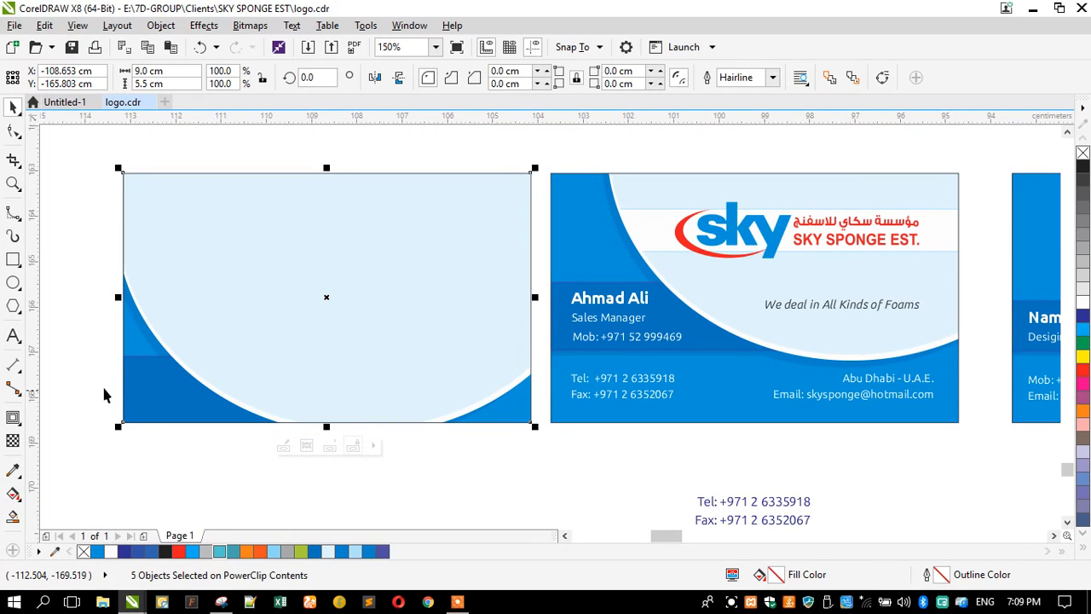
Step: Open the card's clipped contents, select them all and shift them slightly upward
{"action": "left_click", "coordinate": [161, 388]}
{"action": "left_click", "coordinate": [126, 384]}
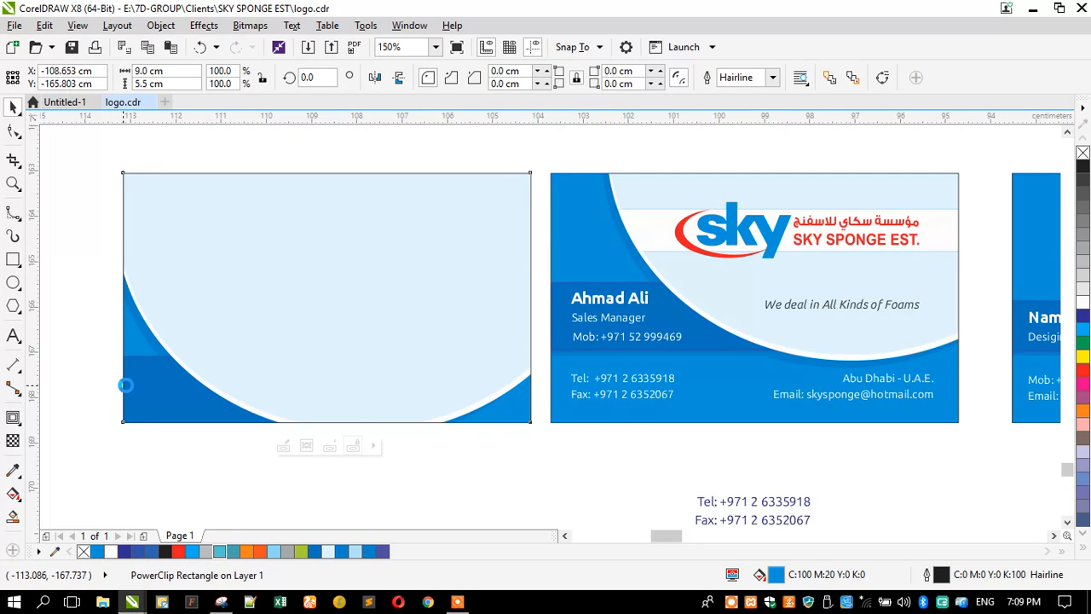
{"action": "left_click", "coordinate": [126, 384], "text": "ctrl"}
{"action": "key", "text": "ctrl+a"}
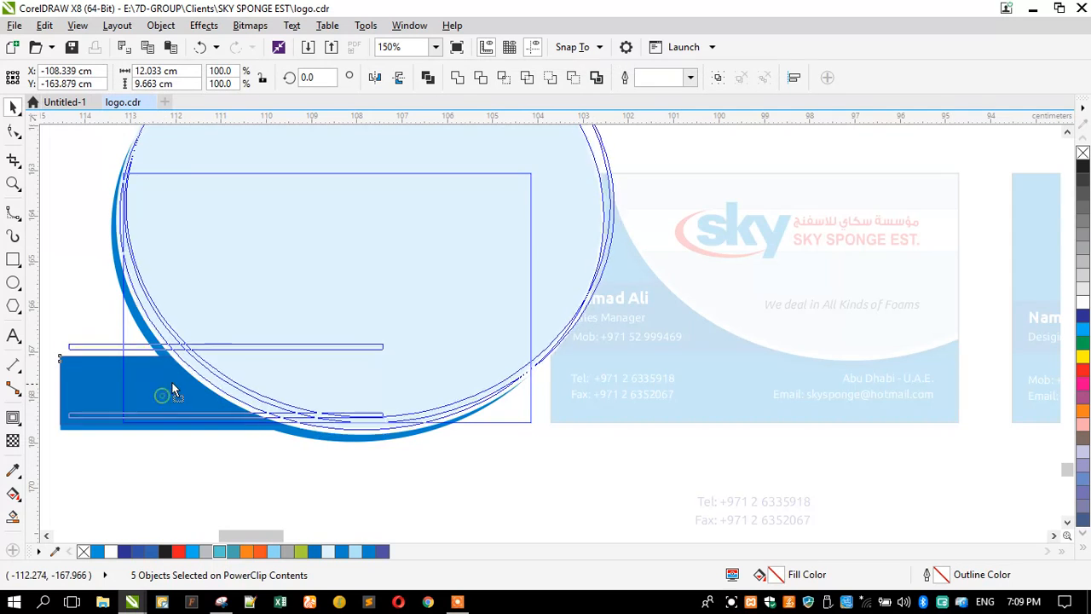
{"action": "left_click_drag", "start_coordinate": [173, 389], "coordinate": [172, 380]}
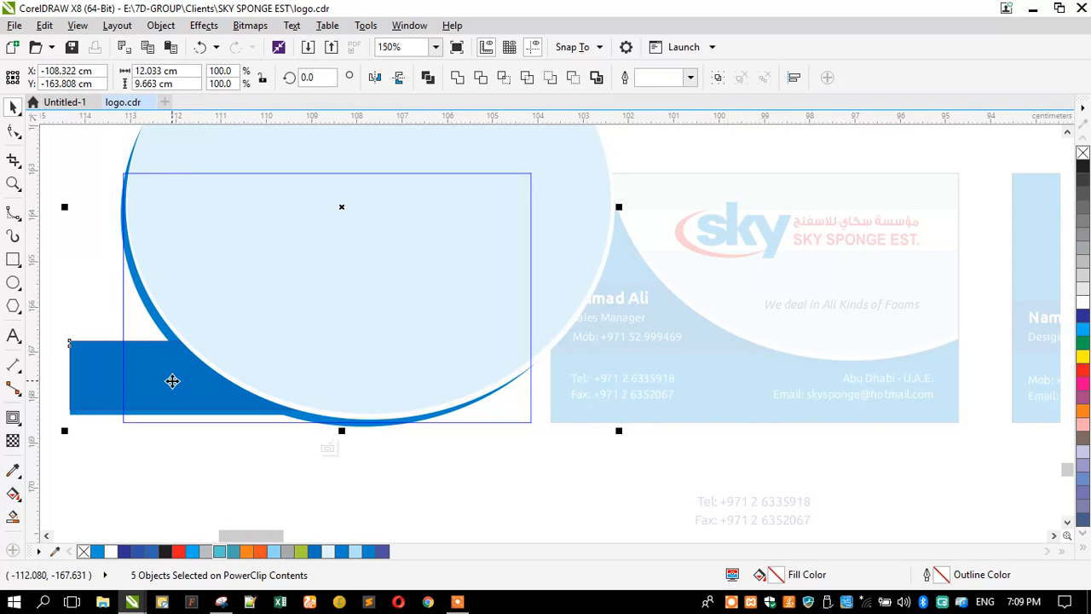
Step: Mirror the clipped shapes vertically and horizontally, reposition them, and finish editing
{"action": "left_click", "coordinate": [398, 77]}
{"action": "left_click", "coordinate": [375, 77]}
{"action": "left_click_drag", "start_coordinate": [263, 377], "coordinate": [256, 318]}
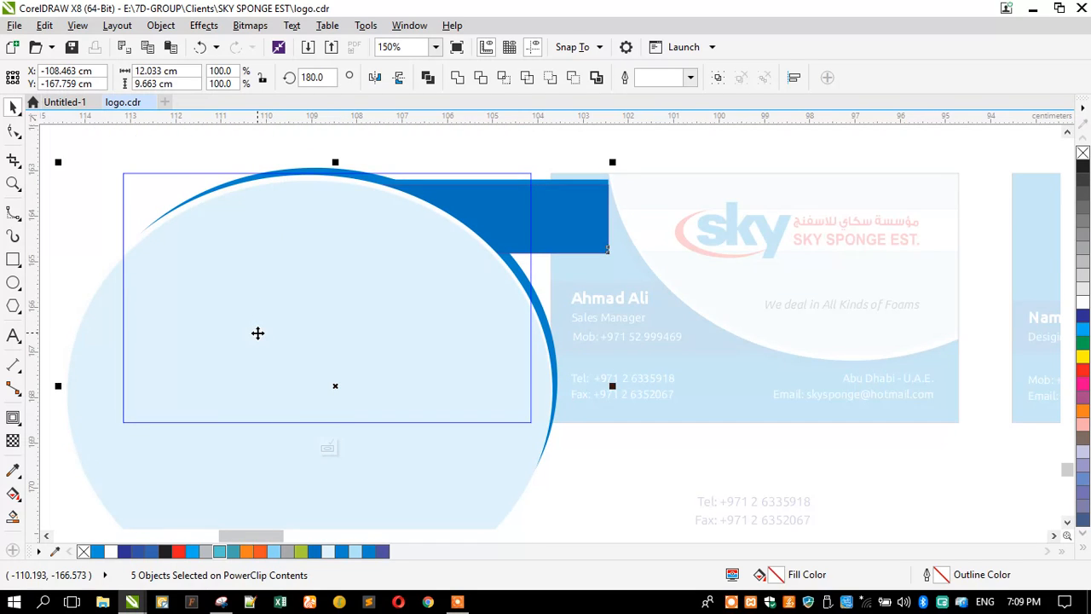
{"action": "left_click_drag", "start_coordinate": [257, 332], "coordinate": [223, 332]}
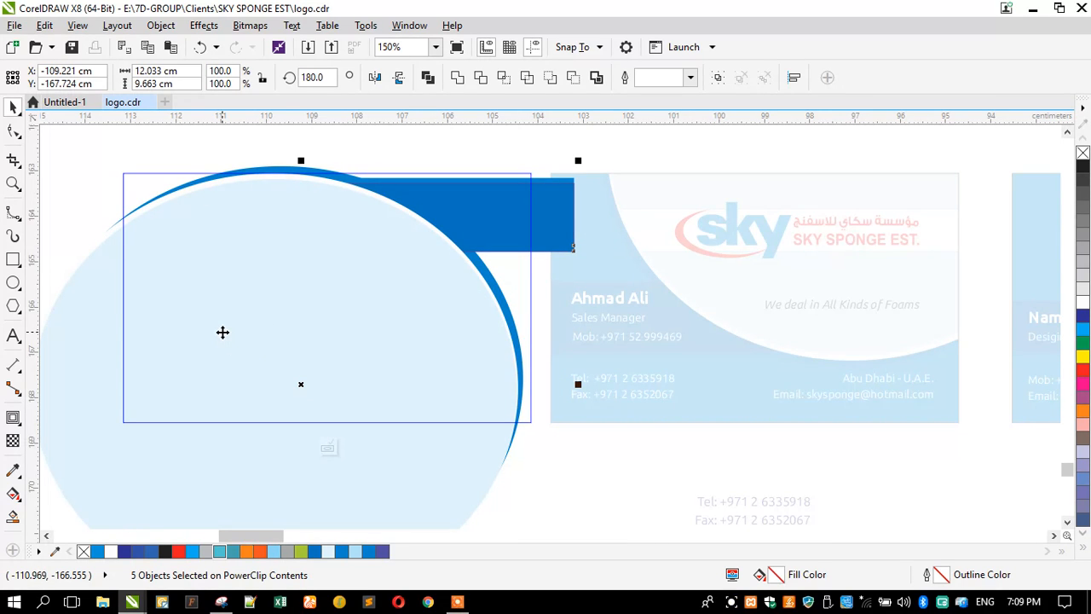
{"action": "left_click", "coordinate": [189, 171]}
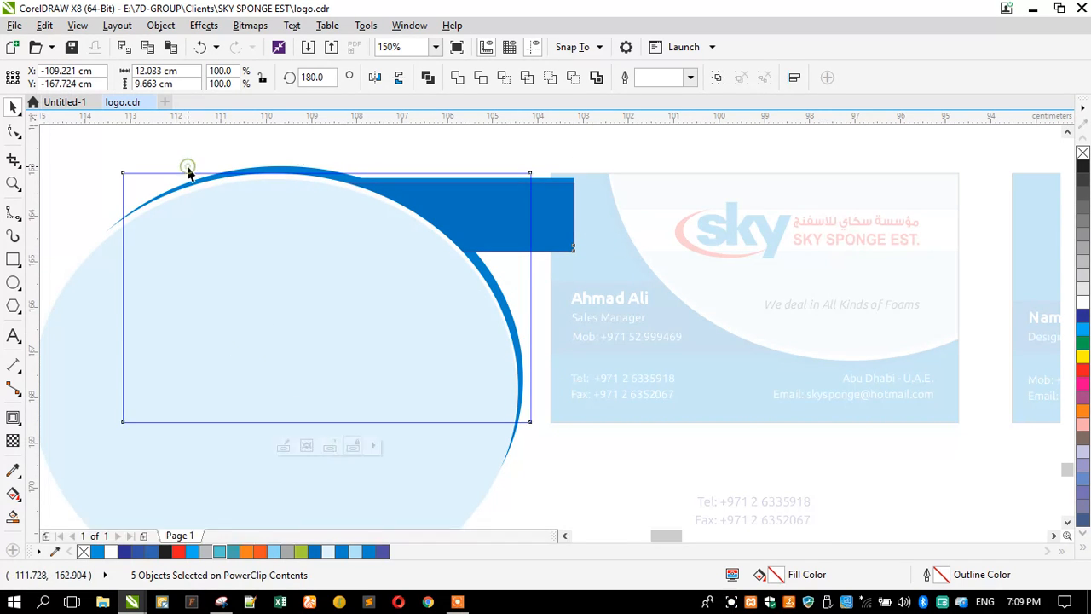
{"action": "left_click", "coordinate": [186, 152]}
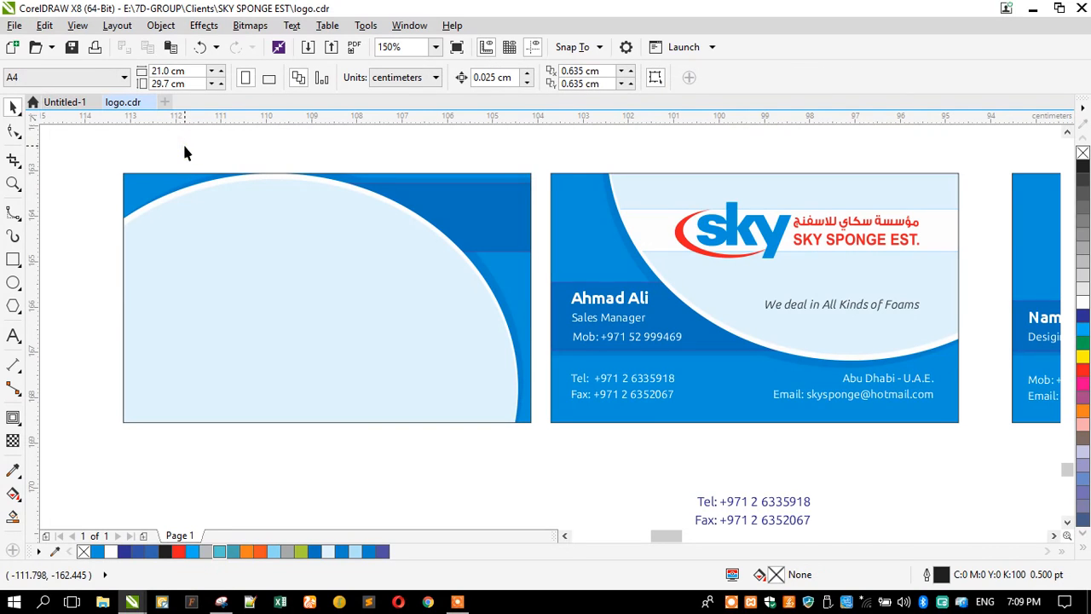
Step: Place the sky logo on the left card and extract the PowerClip, leaving a plain rectangle
{"action": "left_click_drag", "start_coordinate": [723, 254], "coordinate": [239, 319]}
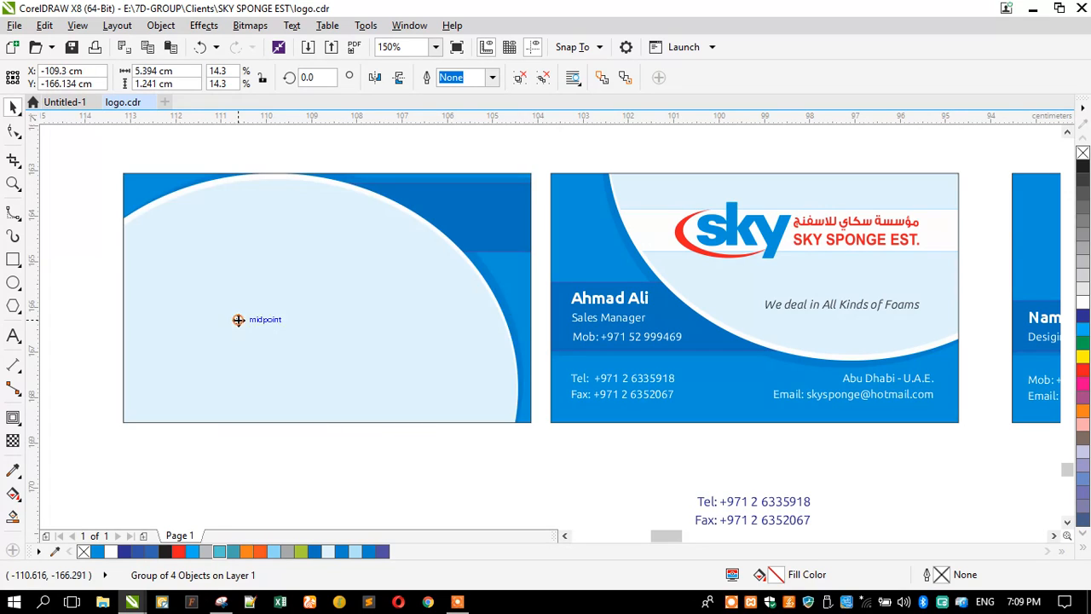
{"action": "right_click", "coordinate": [124, 242]}
{"action": "left_click", "coordinate": [174, 130]}
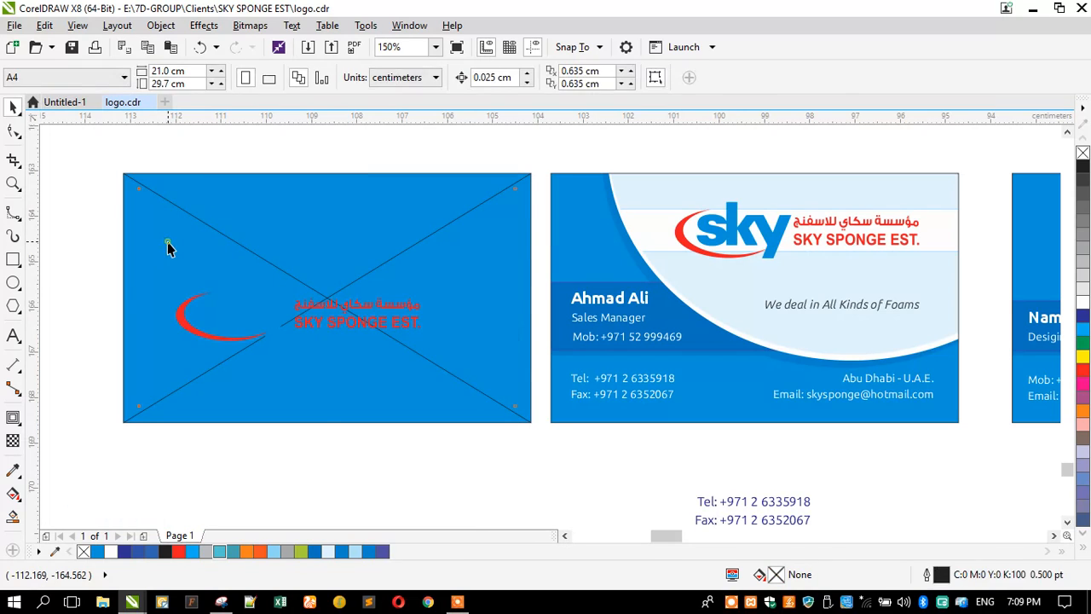
{"action": "left_click", "coordinate": [167, 241]}
{"action": "right_click", "coordinate": [167, 241]}
{"action": "mouse_move", "coordinate": [311, 181]}
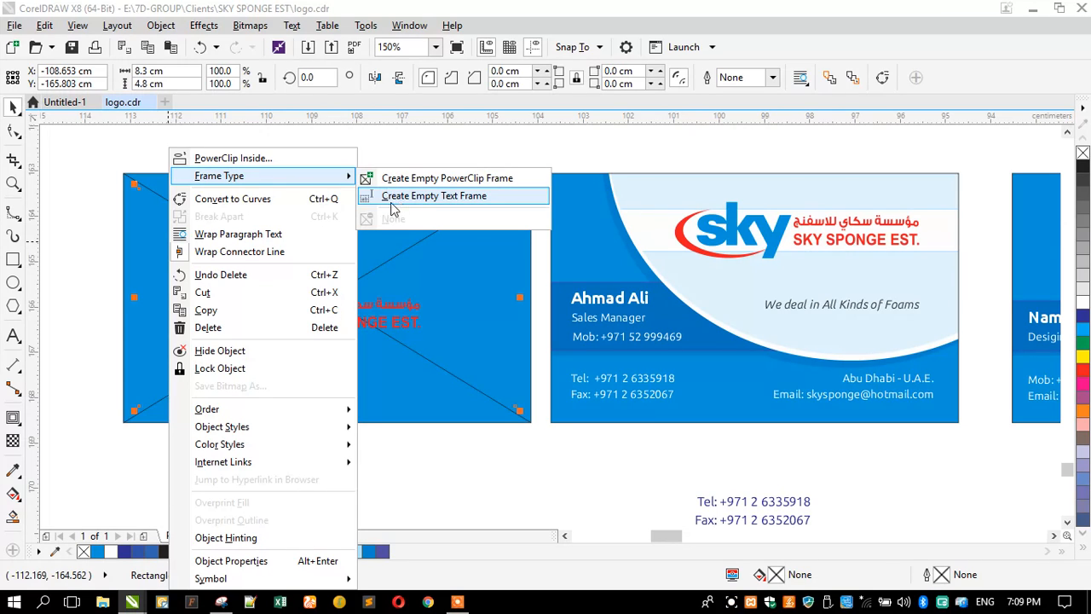
{"action": "left_click", "coordinate": [136, 208]}
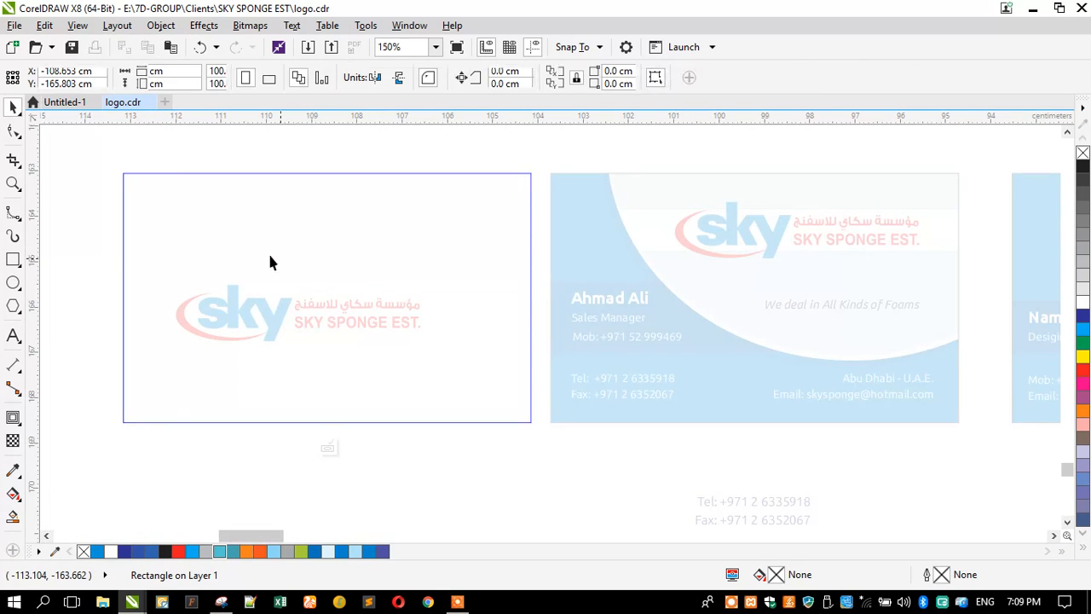
{"action": "left_click", "coordinate": [84, 228], "text": "ctrl"}
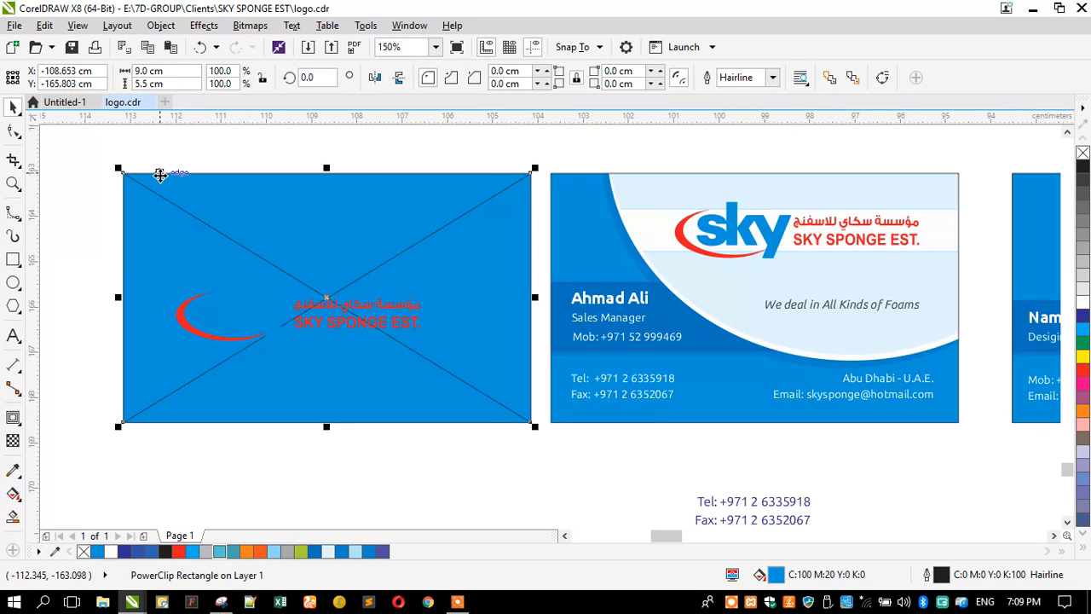
{"action": "right_click", "coordinate": [159, 175]}
{"action": "mouse_move", "coordinate": [300, 105]}
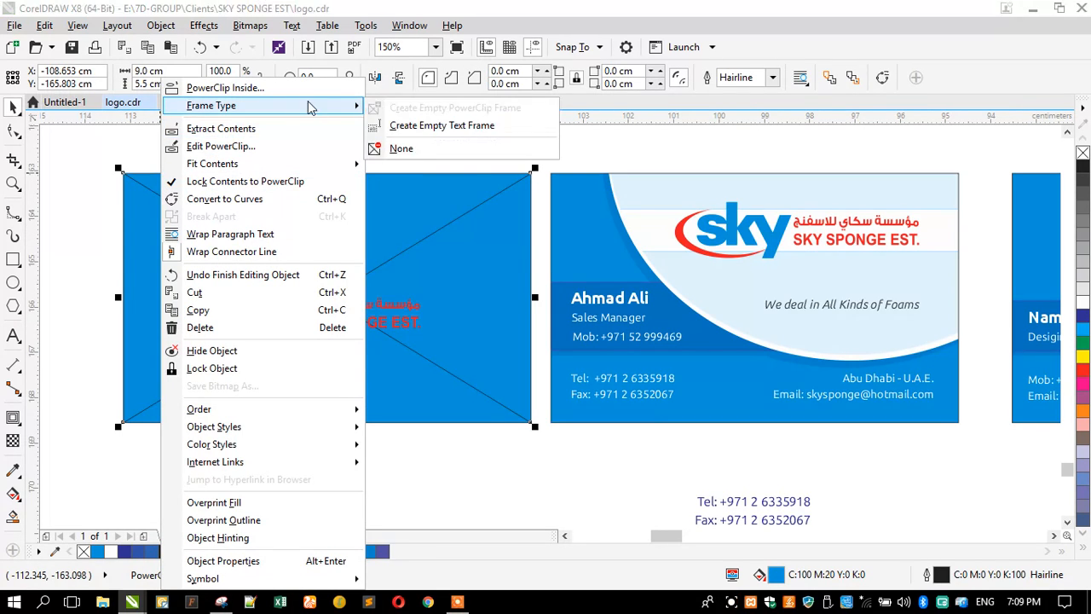
{"action": "left_click", "coordinate": [420, 151]}
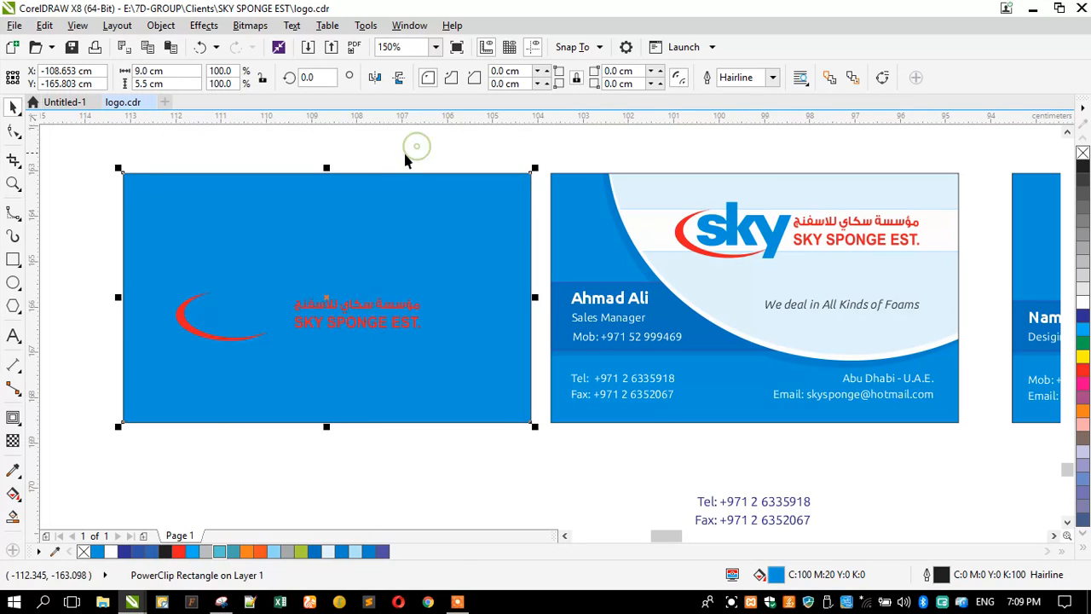
Step: Move the sky logo group up and right and enlarge it to about 6.1 cm wide
{"action": "left_click", "coordinate": [329, 204]}
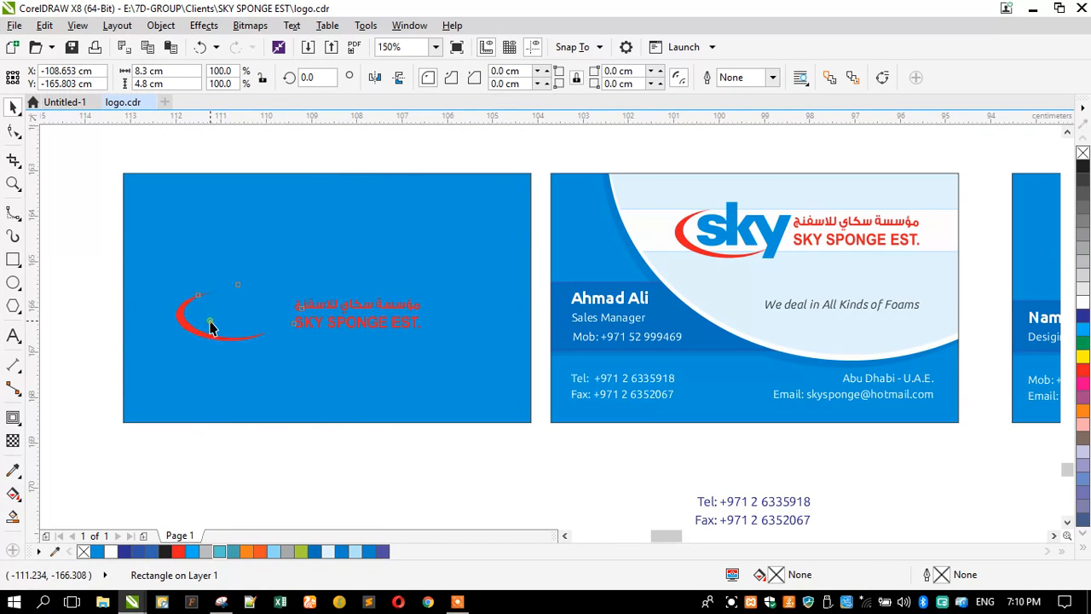
{"action": "left_click", "coordinate": [210, 327]}
{"action": "left_click", "coordinate": [224, 314], "text": "ctrl"}
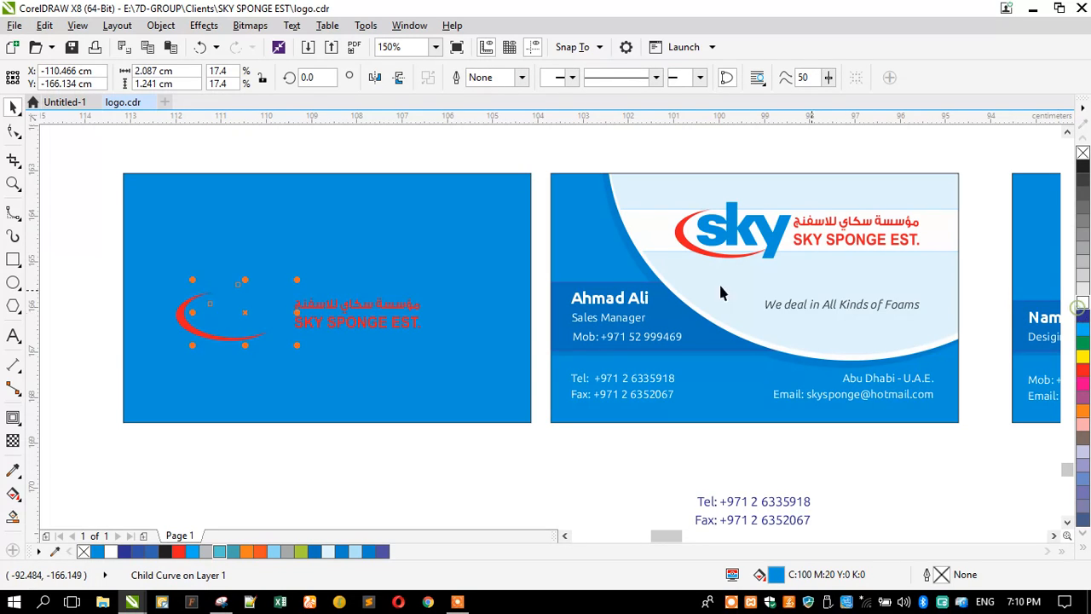
{"action": "left_click", "coordinate": [335, 322]}
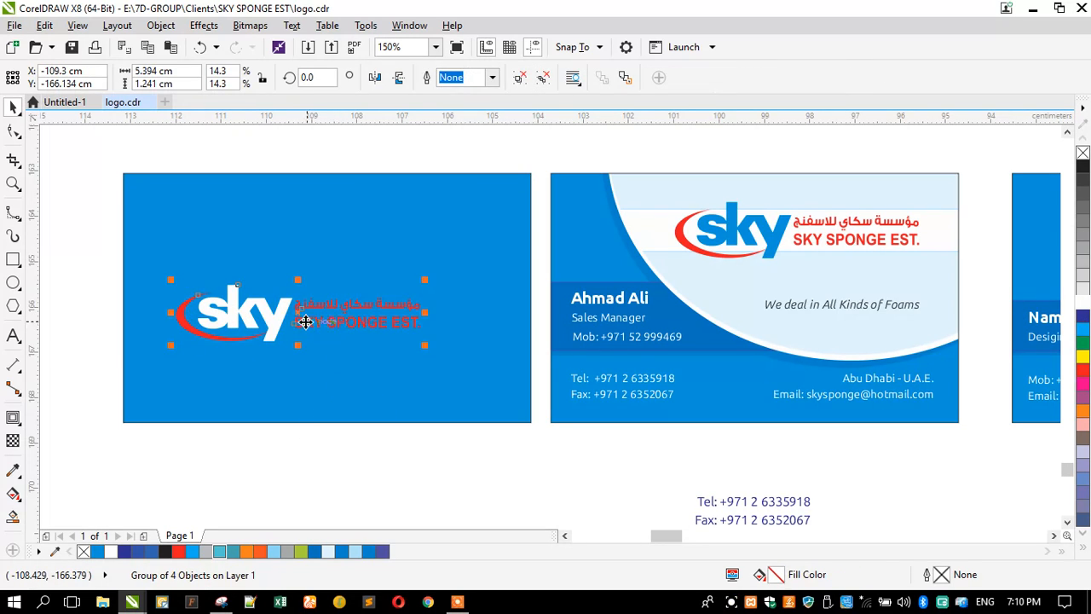
{"action": "left_click_drag", "start_coordinate": [280, 320], "coordinate": [310, 303]}
{"action": "left_click", "coordinate": [242, 357], "text": "shift"}
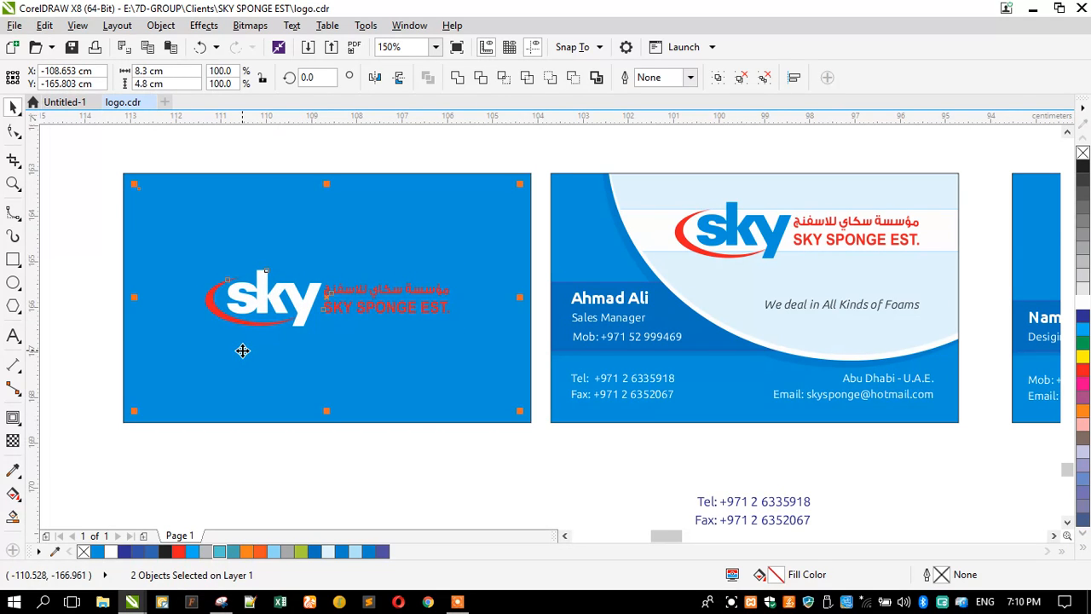
{"action": "left_click", "coordinate": [94, 286]}
{"action": "left_click", "coordinate": [294, 311]}
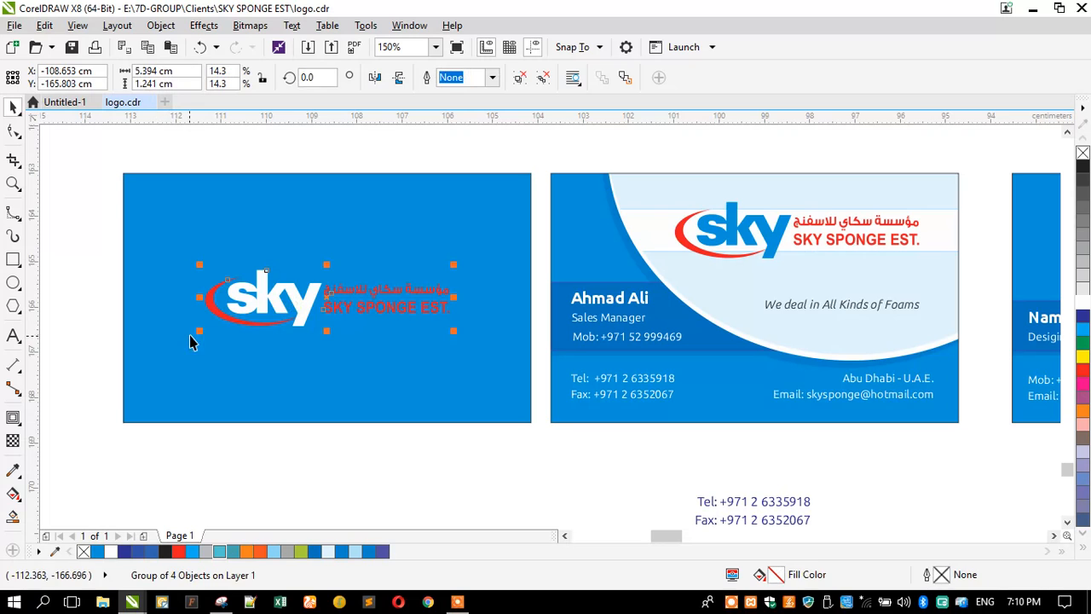
{"action": "mouse_move", "coordinate": [195, 334]}
{"action": "left_mouse_down"}
{"action": "mouse_move", "coordinate": [169, 362]}
{"action": "mouse_move", "coordinate": [170, 341]}
{"action": "mouse_move", "coordinate": [180, 344]}
{"action": "left_mouse_up"}
{"action": "left_click", "coordinate": [71, 342]}
{"action": "left_click", "coordinate": [152, 385]}
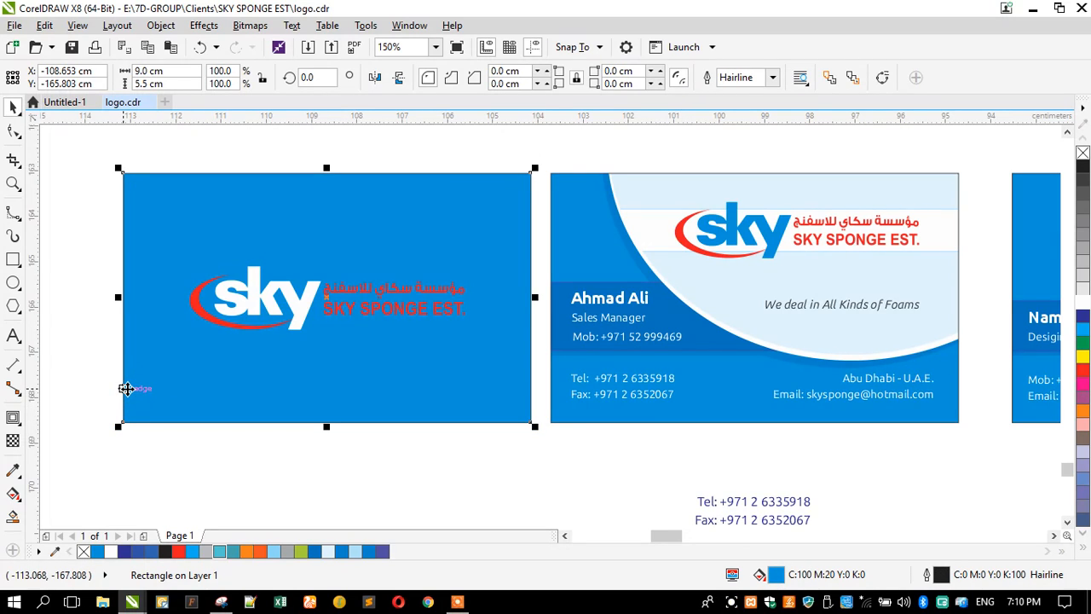
Step: Give the card rectangle an elliptical fountain fill with F11
{"action": "key", "text": "F11"}
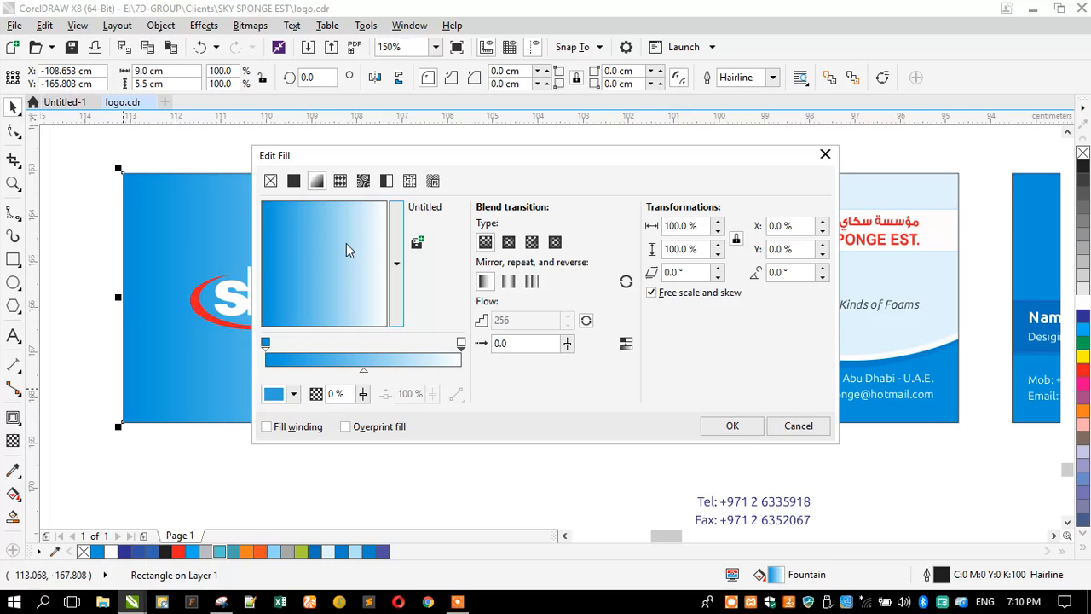
{"action": "left_click", "coordinate": [508, 243]}
{"action": "left_click", "coordinate": [729, 425]}
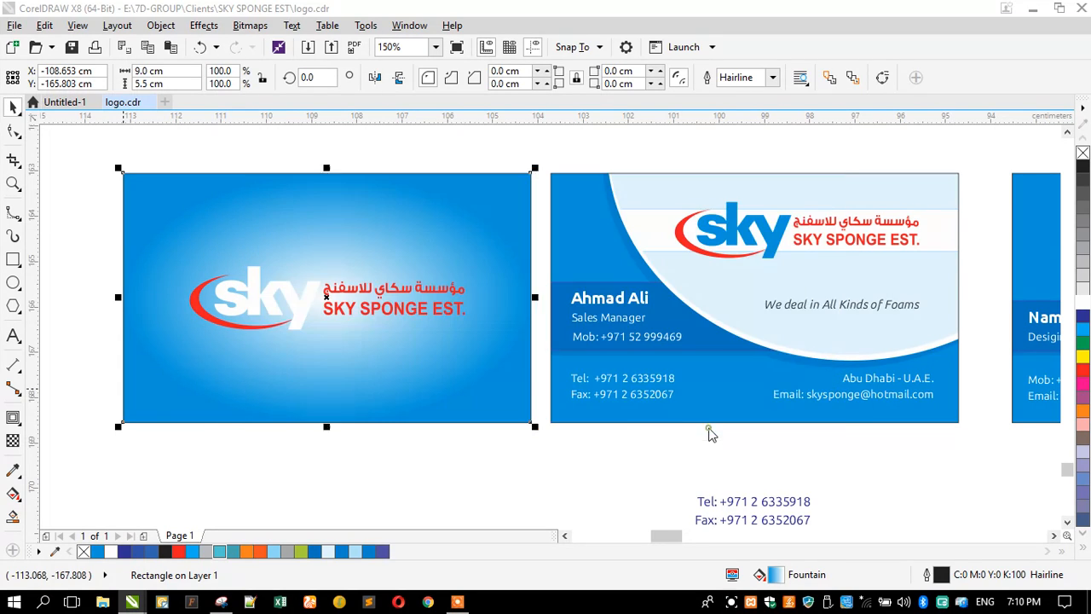
Step: Recolour the logo's white sky letters blue
{"action": "left_click", "coordinate": [292, 304]}
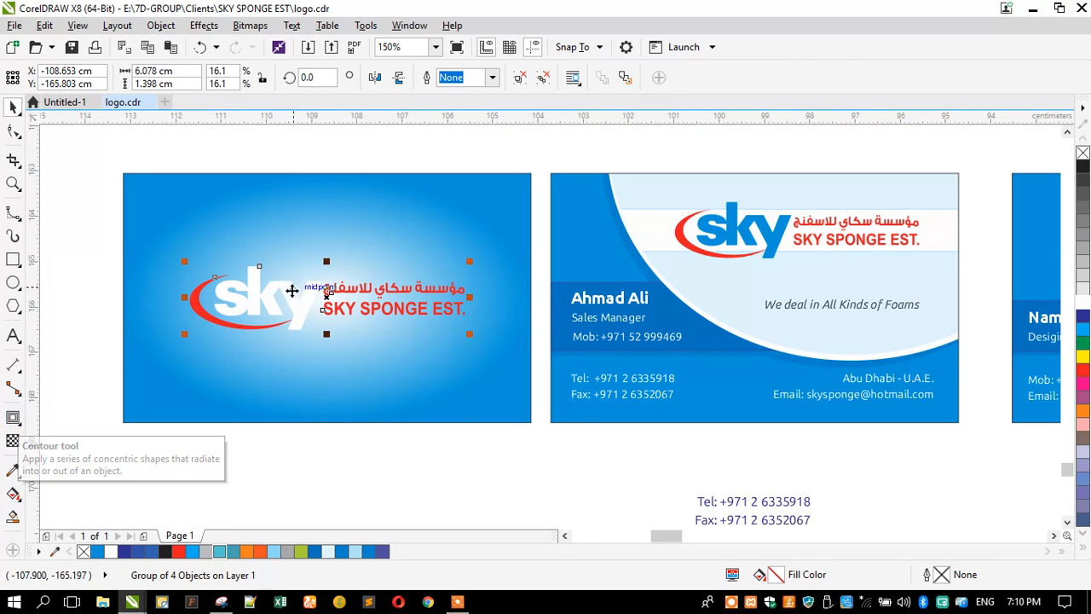
{"action": "left_click", "coordinate": [287, 292], "text": "ctrl"}
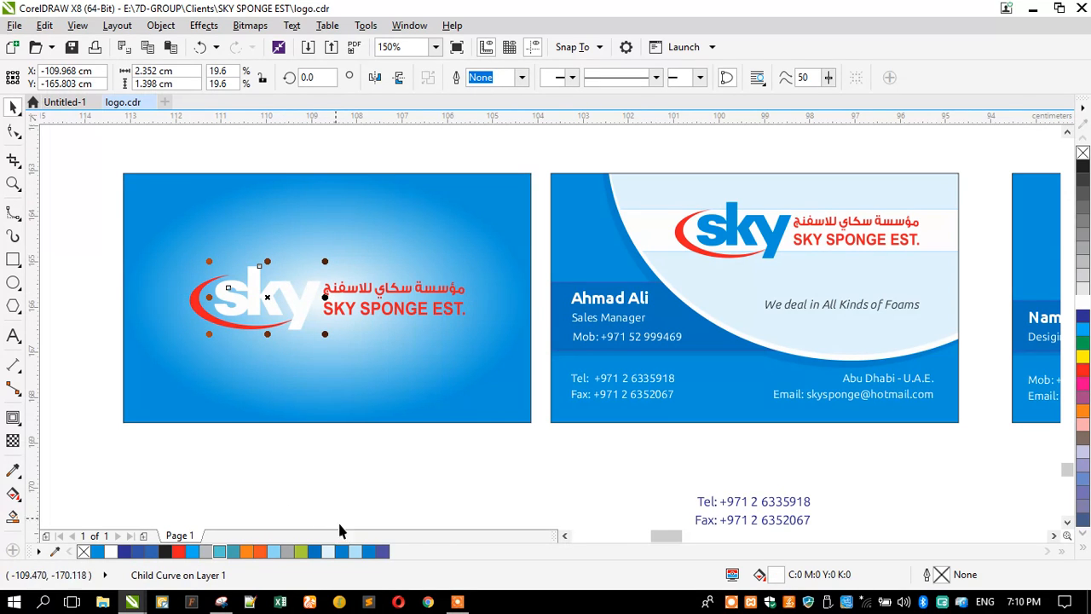
{"action": "left_click", "coordinate": [368, 551]}
{"action": "left_click", "coordinate": [264, 463]}
Step: Check the effects list and reopen the card's gradient fill settings, closing without changes
{"action": "left_click", "coordinate": [242, 316]}
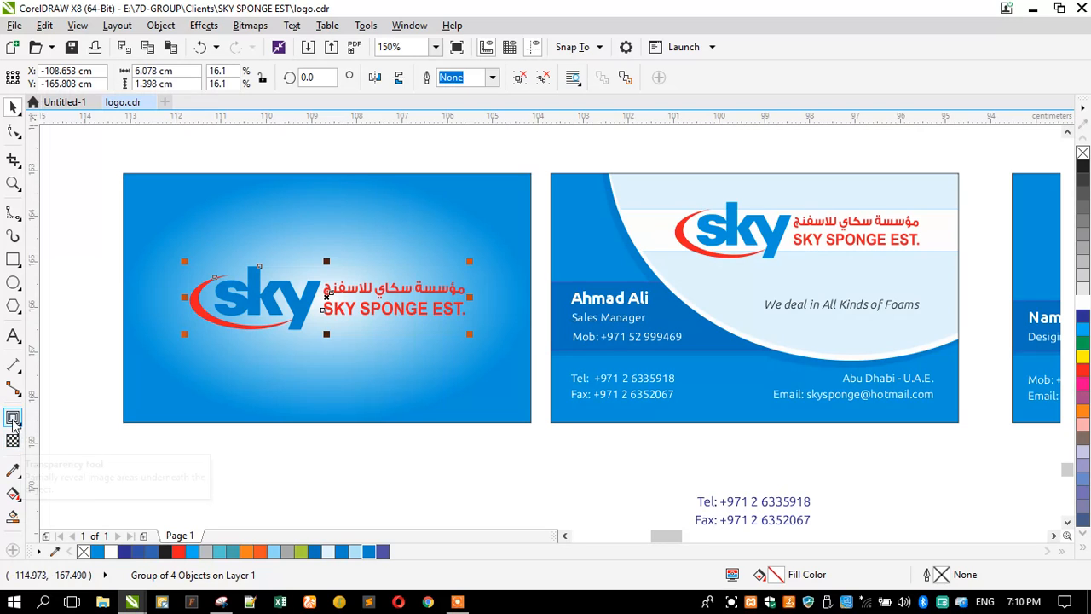
{"action": "left_click", "coordinate": [13, 420]}
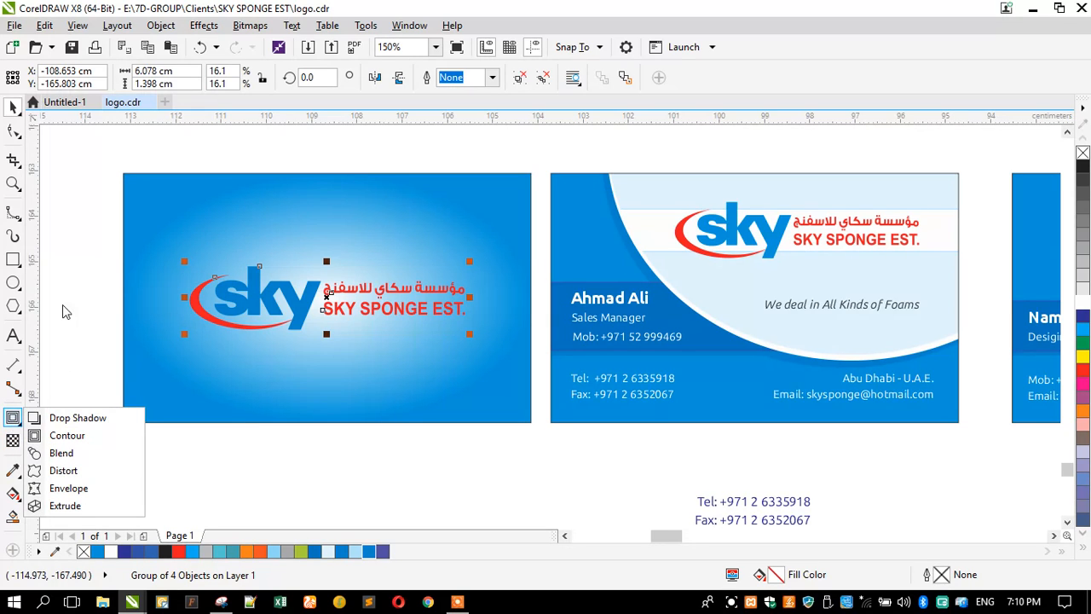
{"action": "left_click", "coordinate": [214, 273]}
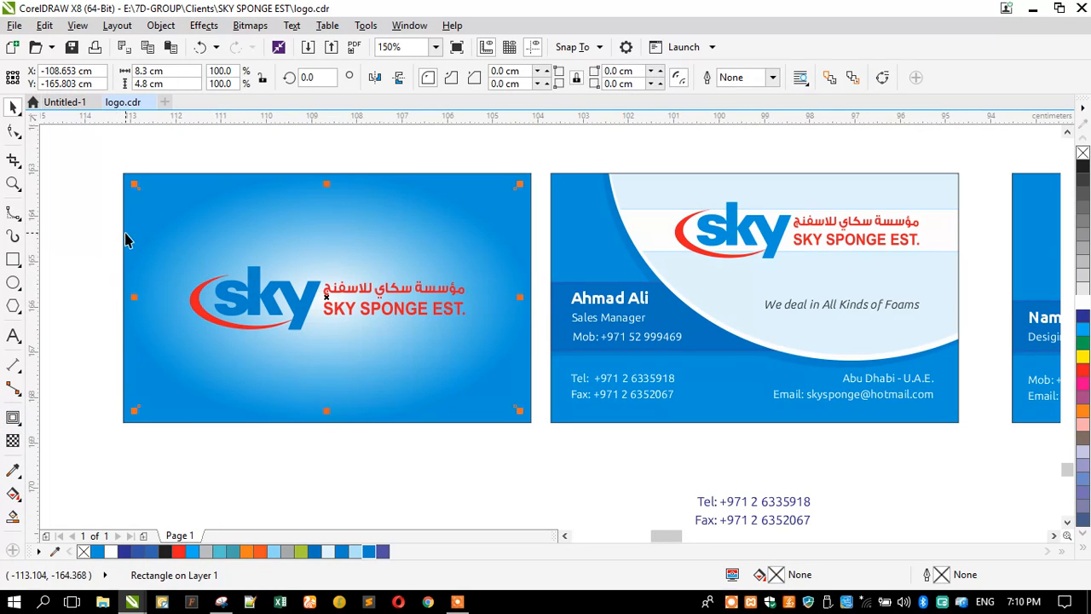
{"action": "left_click", "coordinate": [142, 295]}
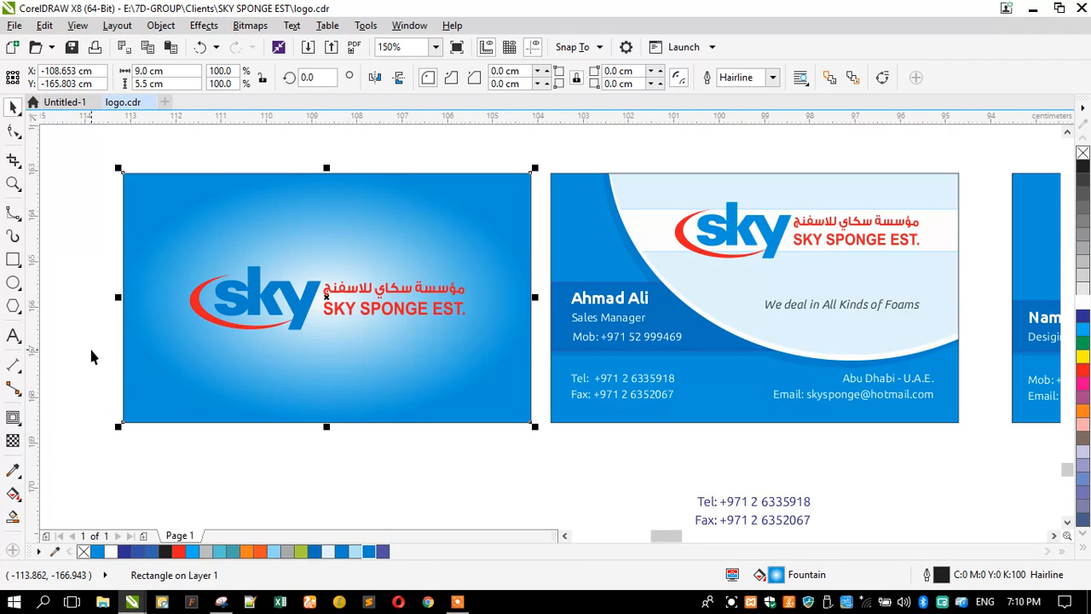
{"action": "key", "text": "F11"}
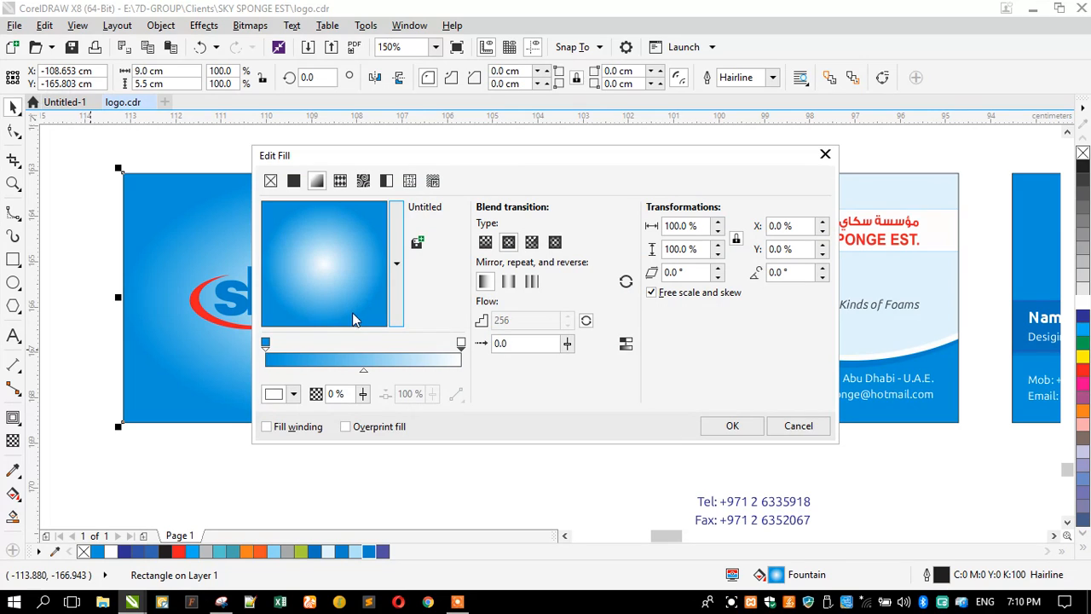
{"action": "left_click", "coordinate": [809, 427]}
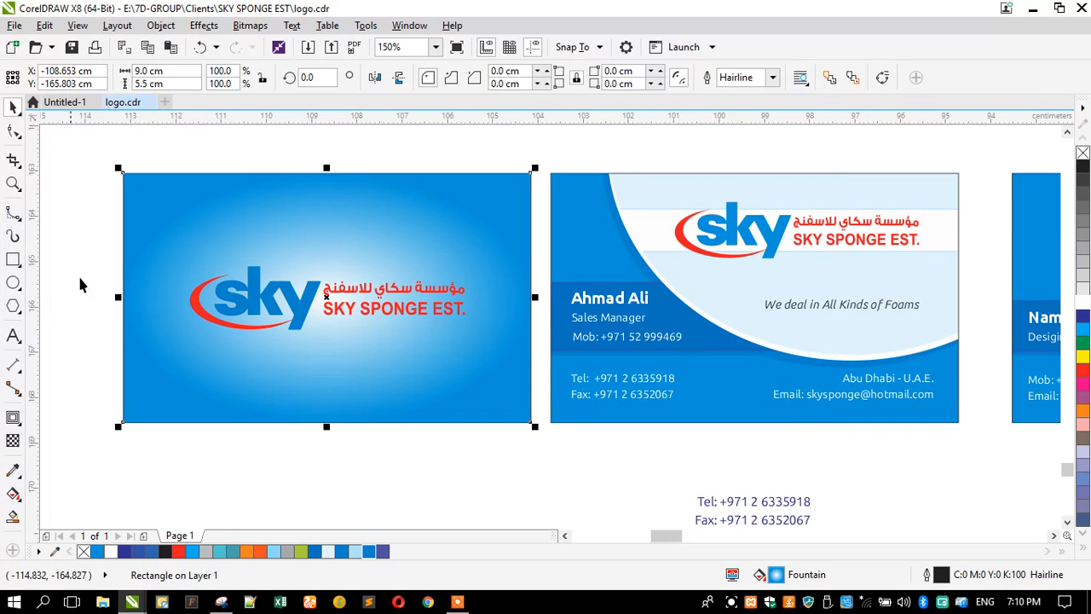